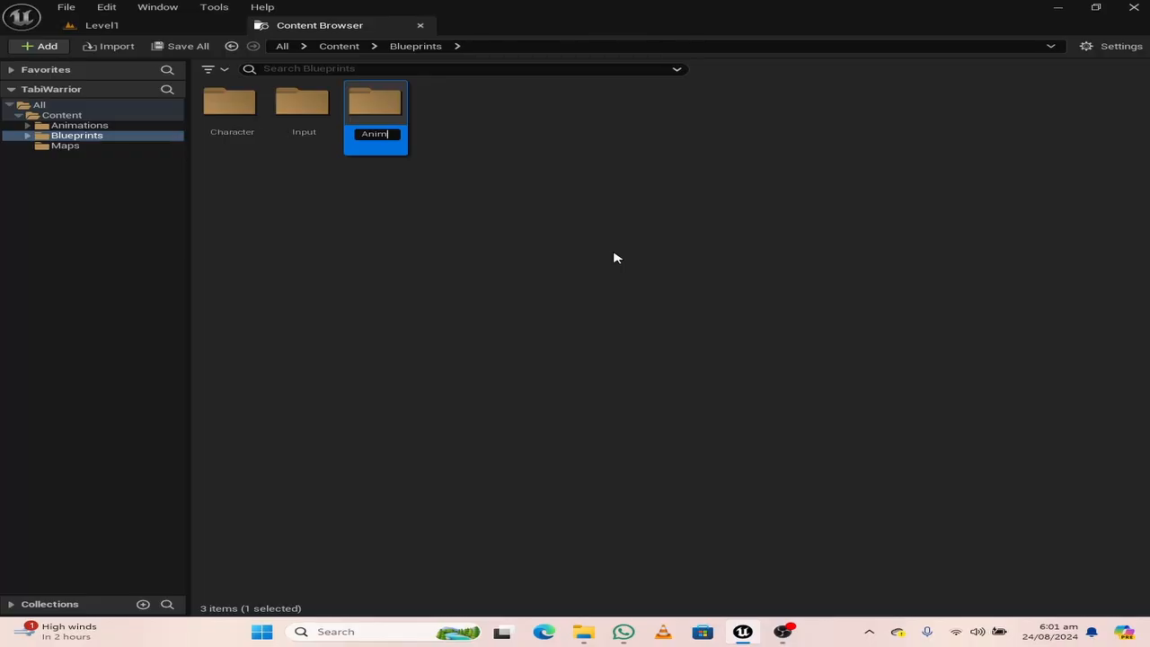
Name the new folder inside Blueprints Animations and open it
type("ations")
key("Return")
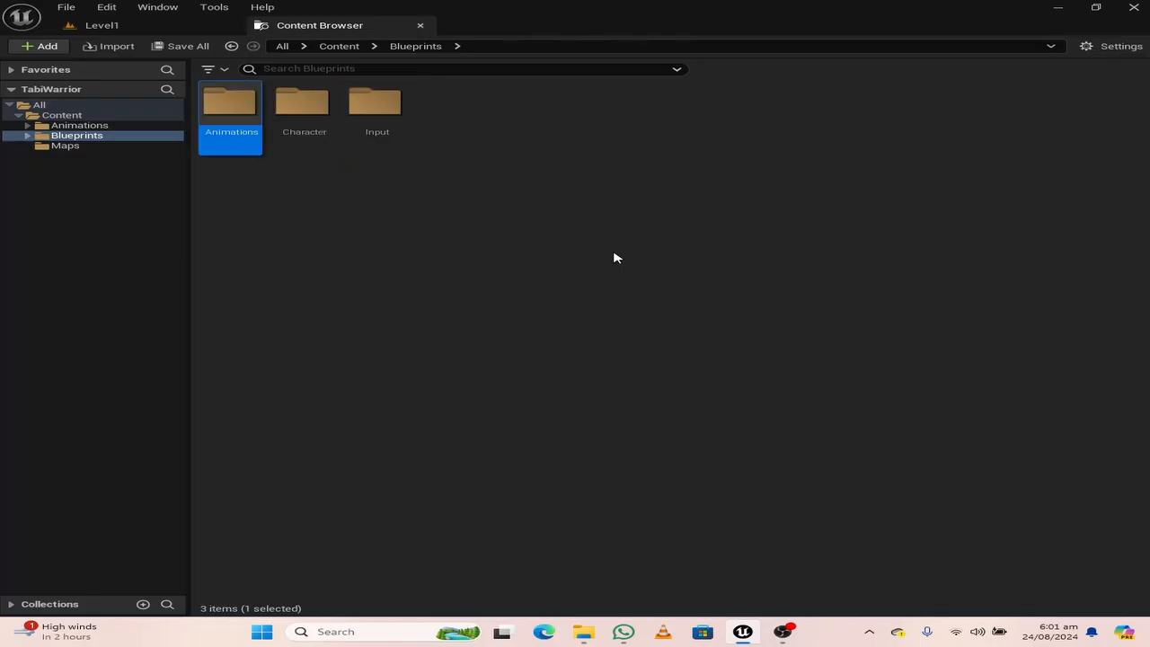
double_click(236, 123)
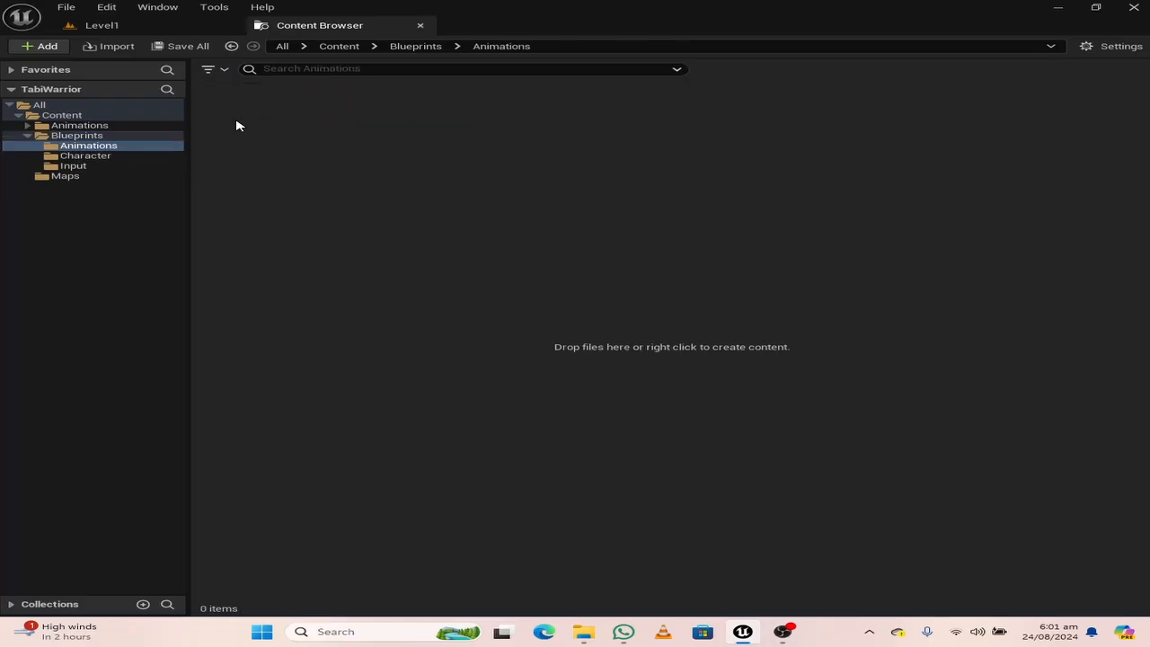
Create a PaperZD AnimationSource asset named AnimSourceWarrior in the Blueprints/Animations folder
right_click(355, 157)
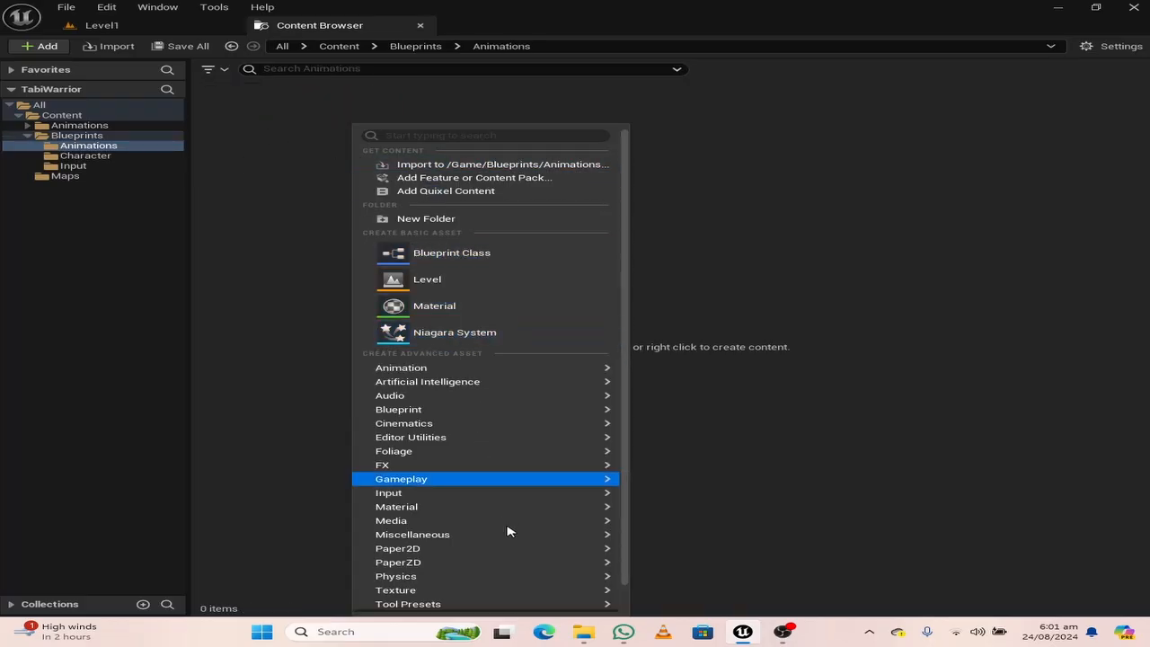
mouse_move(421, 562)
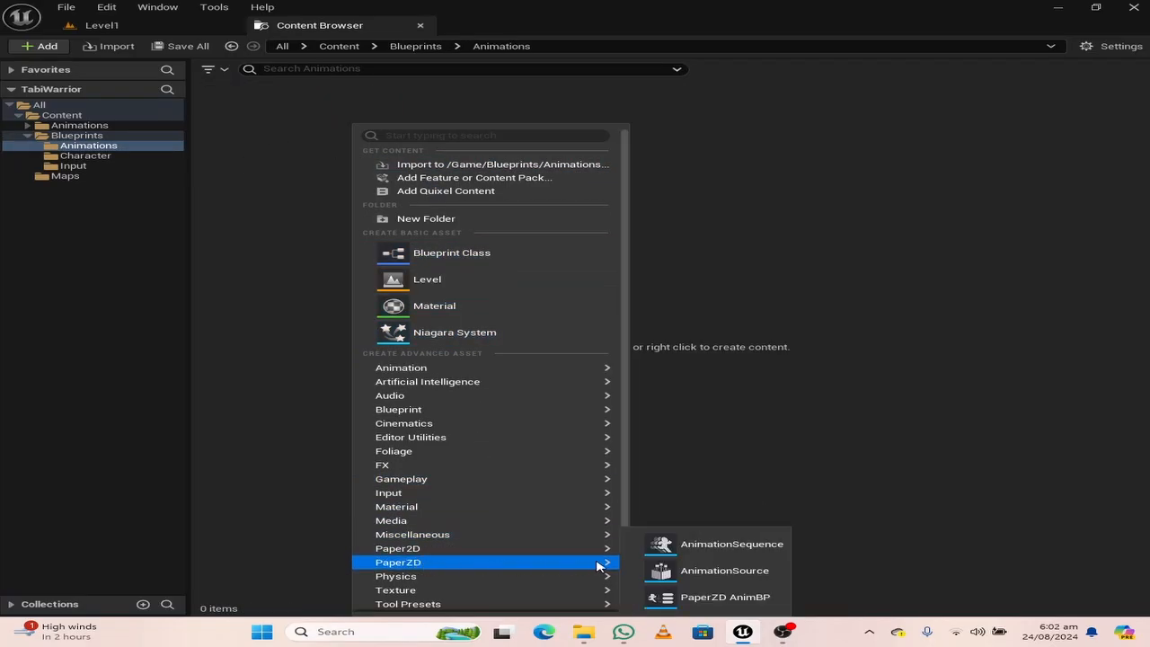
left_click(701, 572)
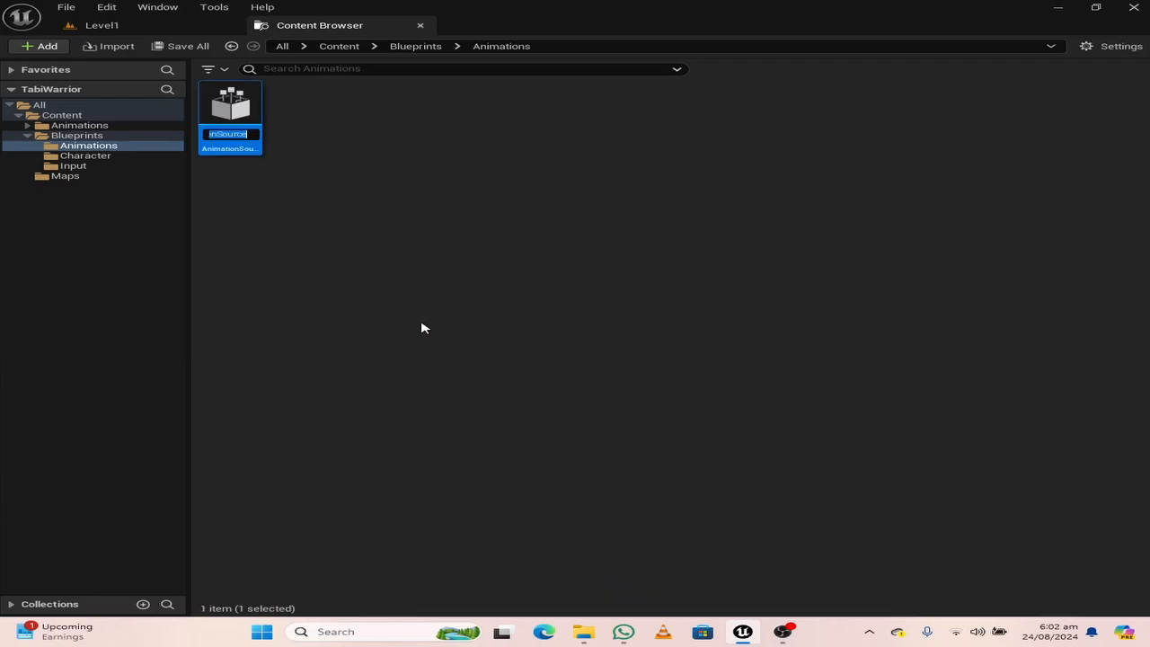
type("Anim")
type("Source")
type("Warrior")
key("Return")
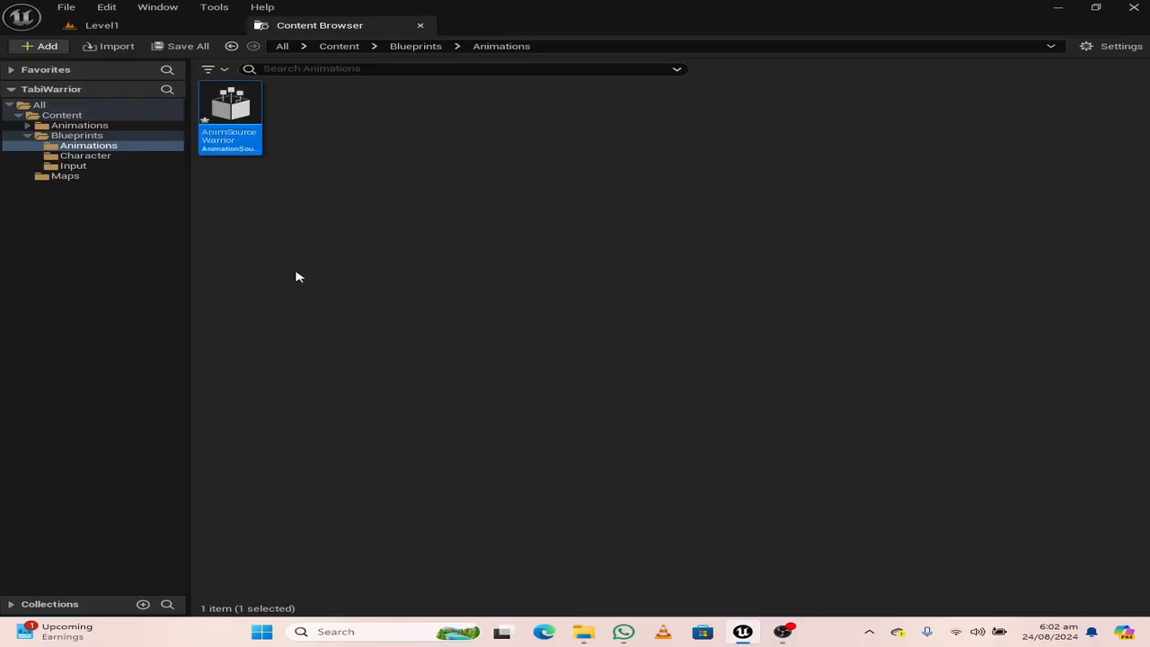
Open AnimSourceWarrior docked alongside the main editor tabs and add a new animation sequence named Idle
double_click(230, 112)
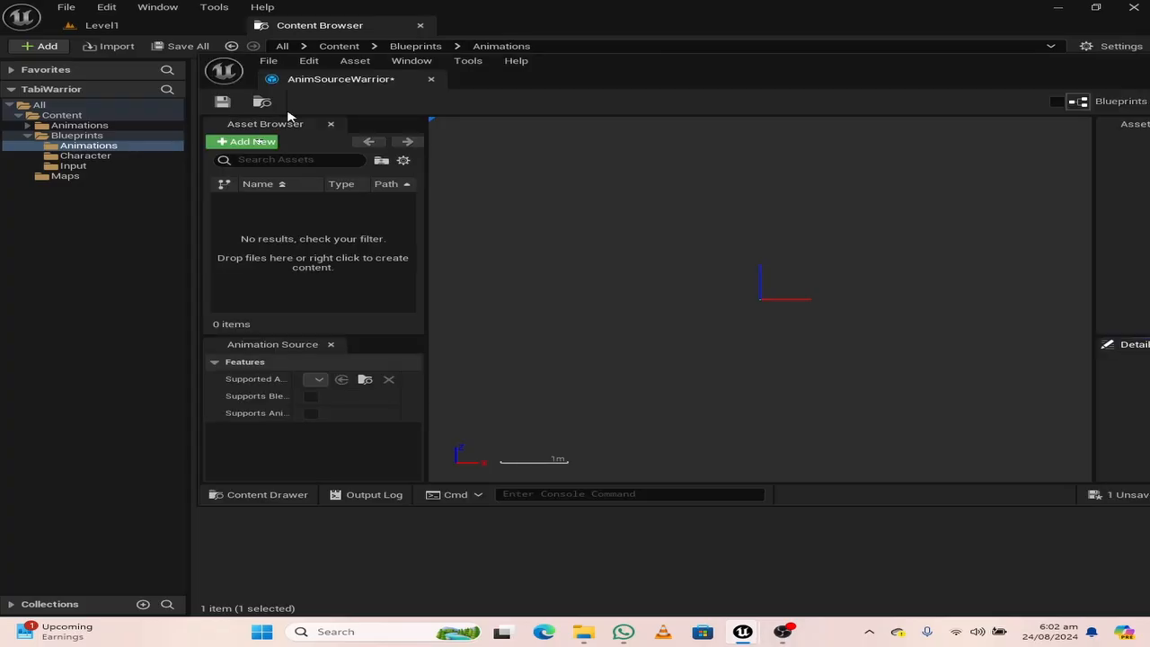
left_click_drag(334, 86, 462, 30)
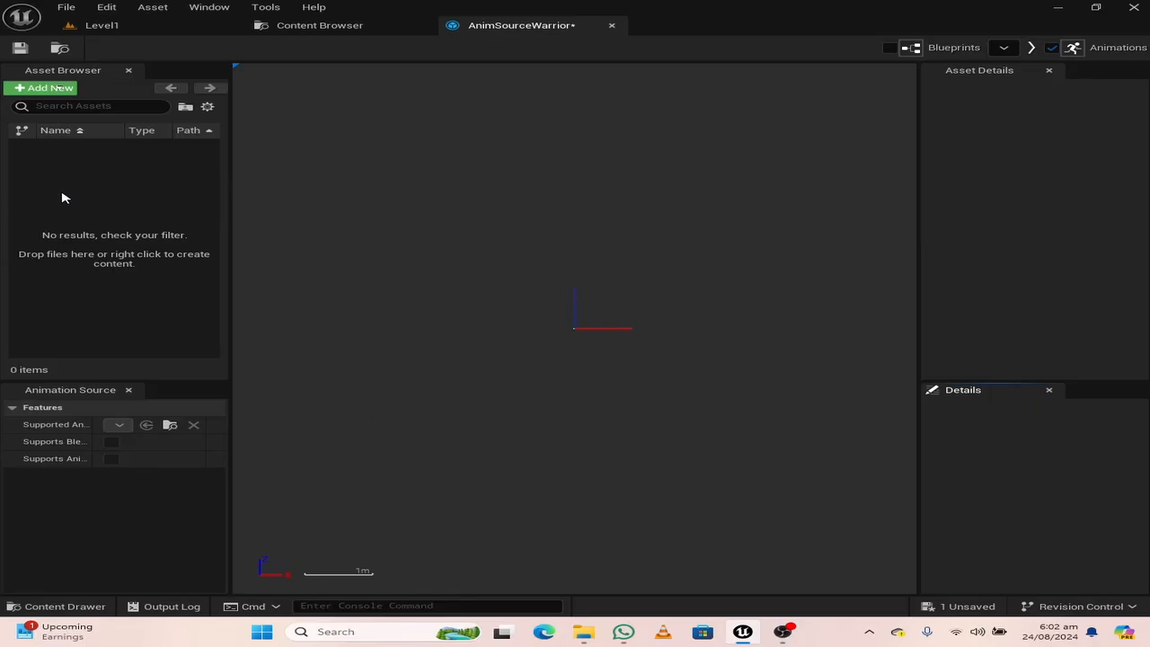
left_click(47, 87)
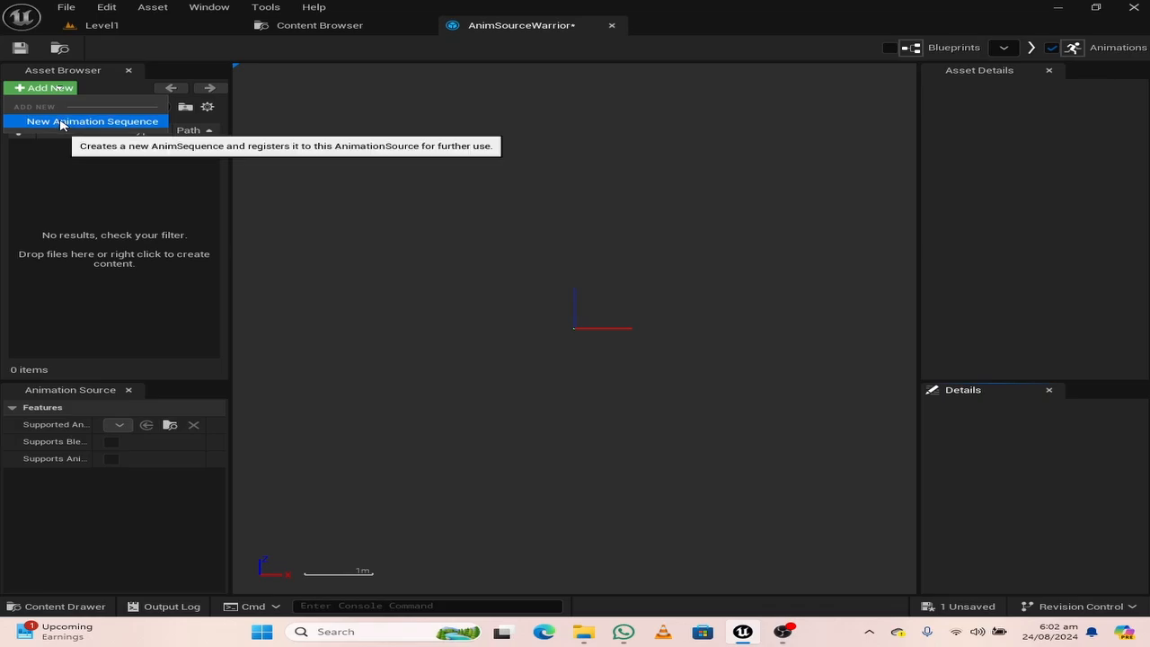
left_click(60, 121)
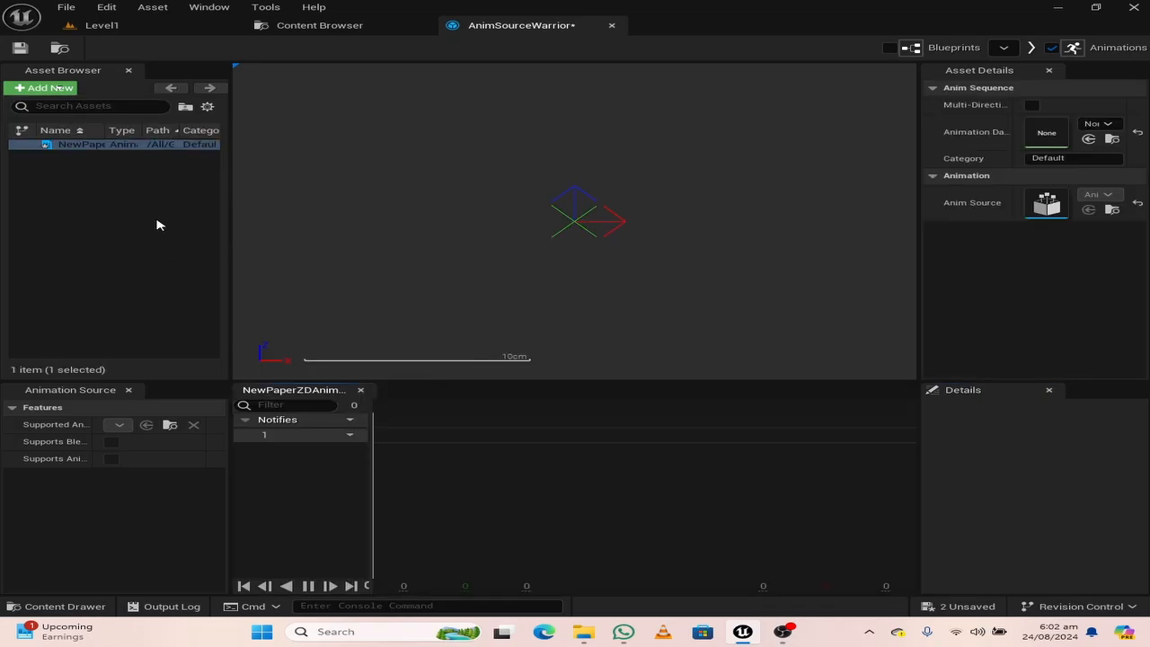
left_click(70, 143)
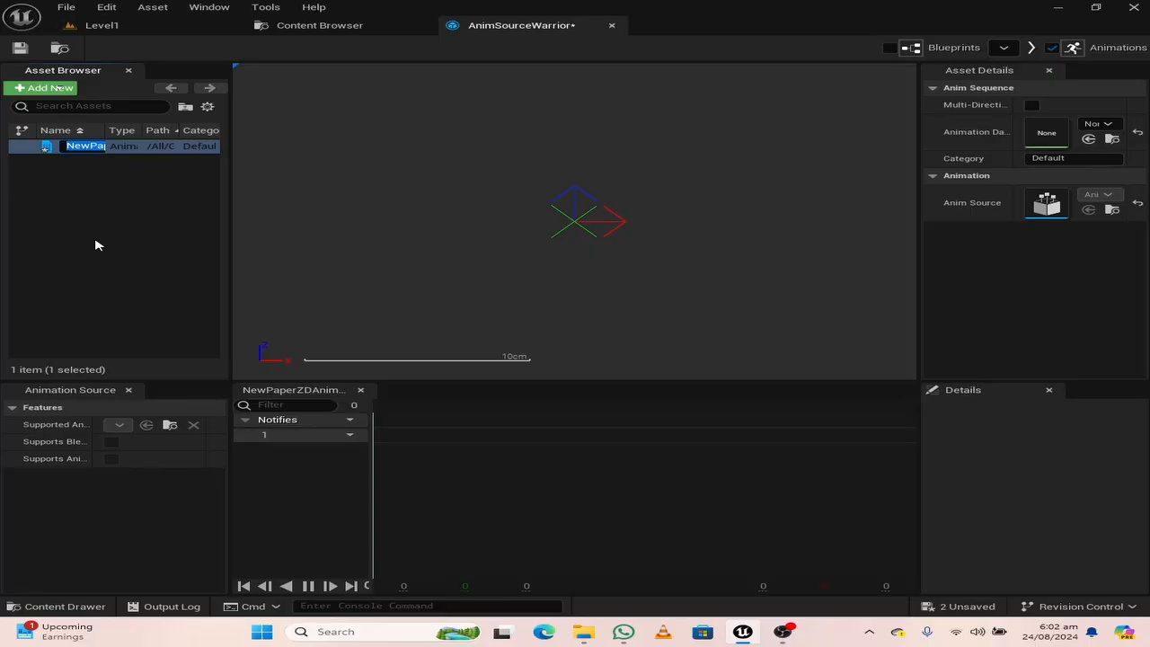
type("Idle")
key("Return")
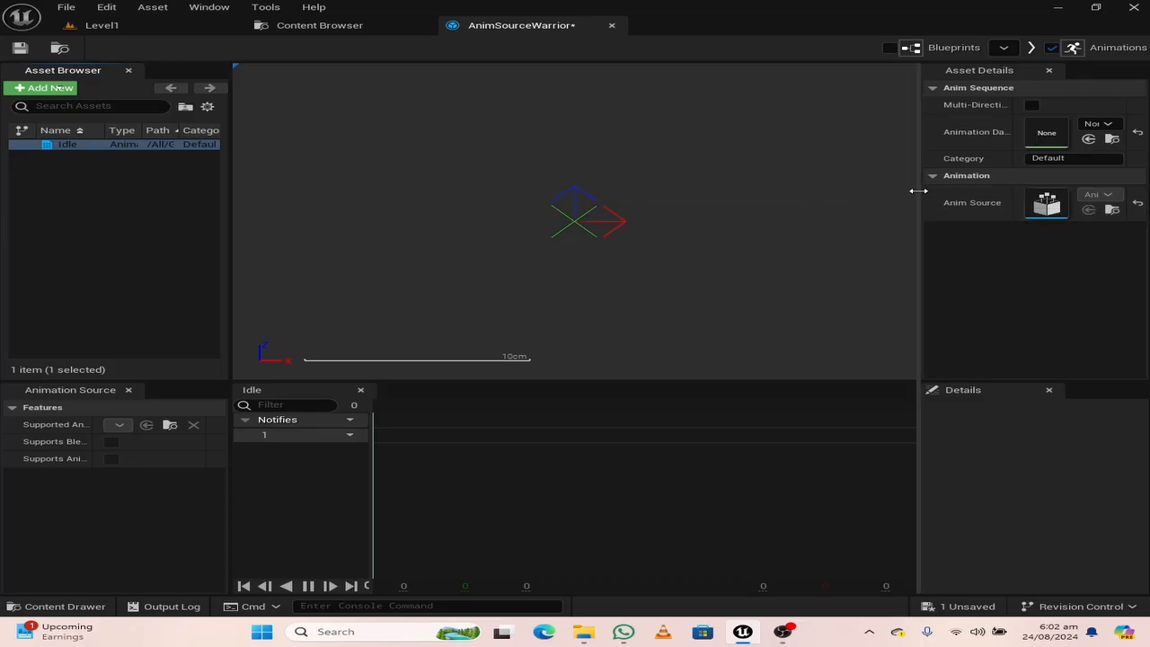
Assign the Idle flipbook as the animation data of the Idle sequence
left_click_drag(918, 190, 878, 189)
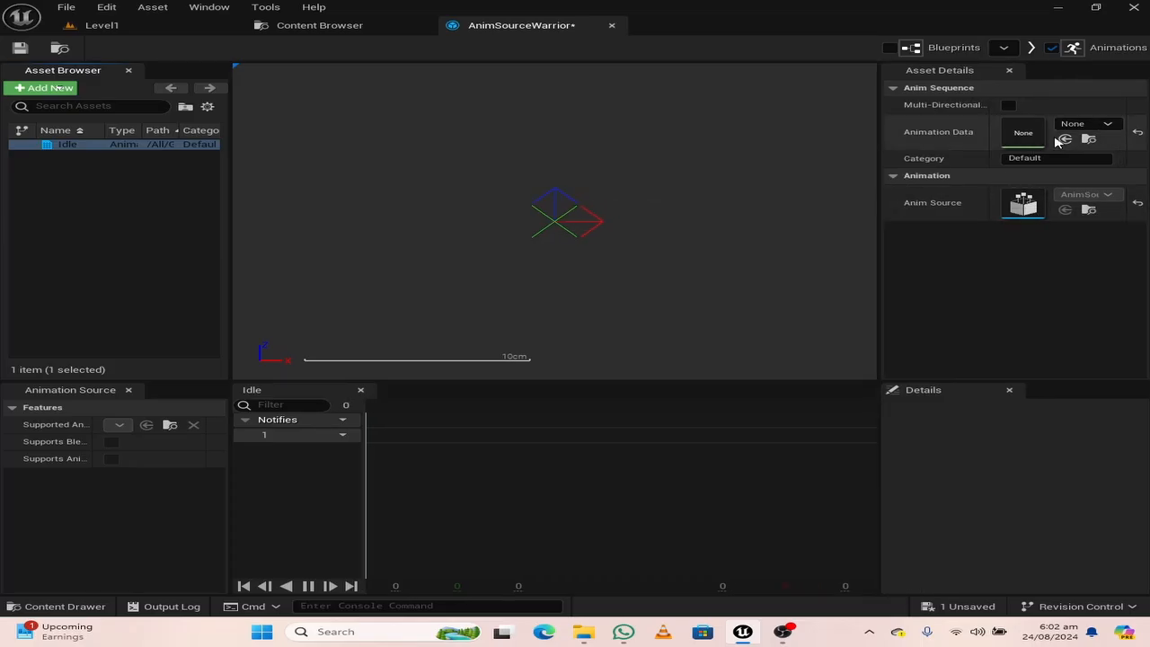
left_click(1079, 127)
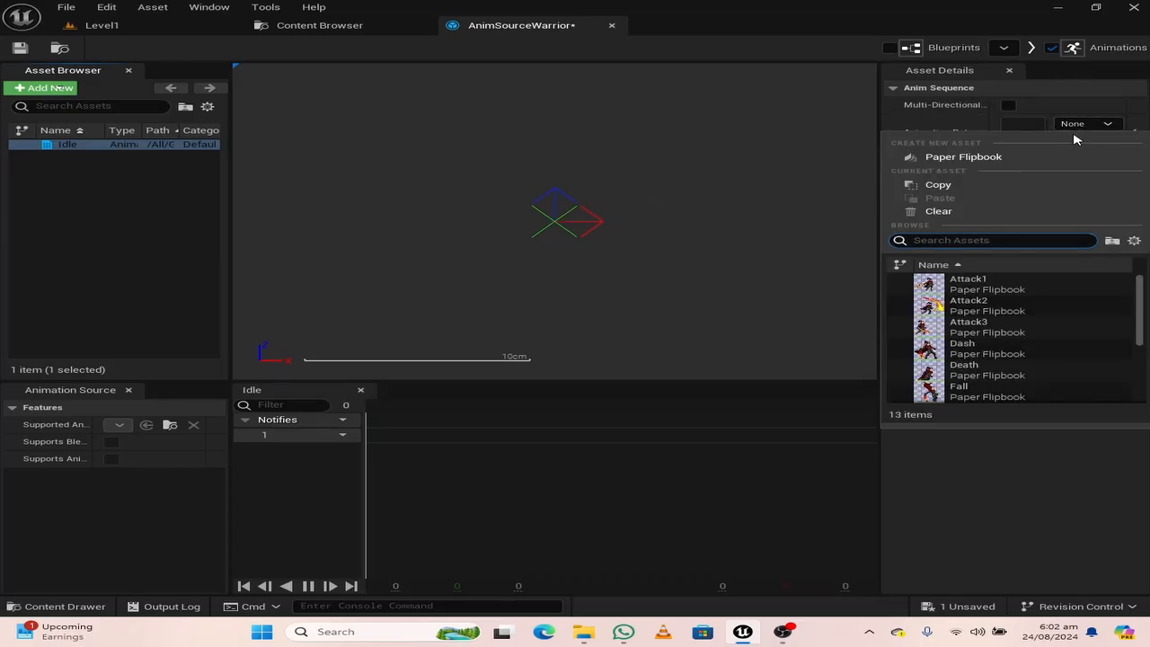
type("idle")
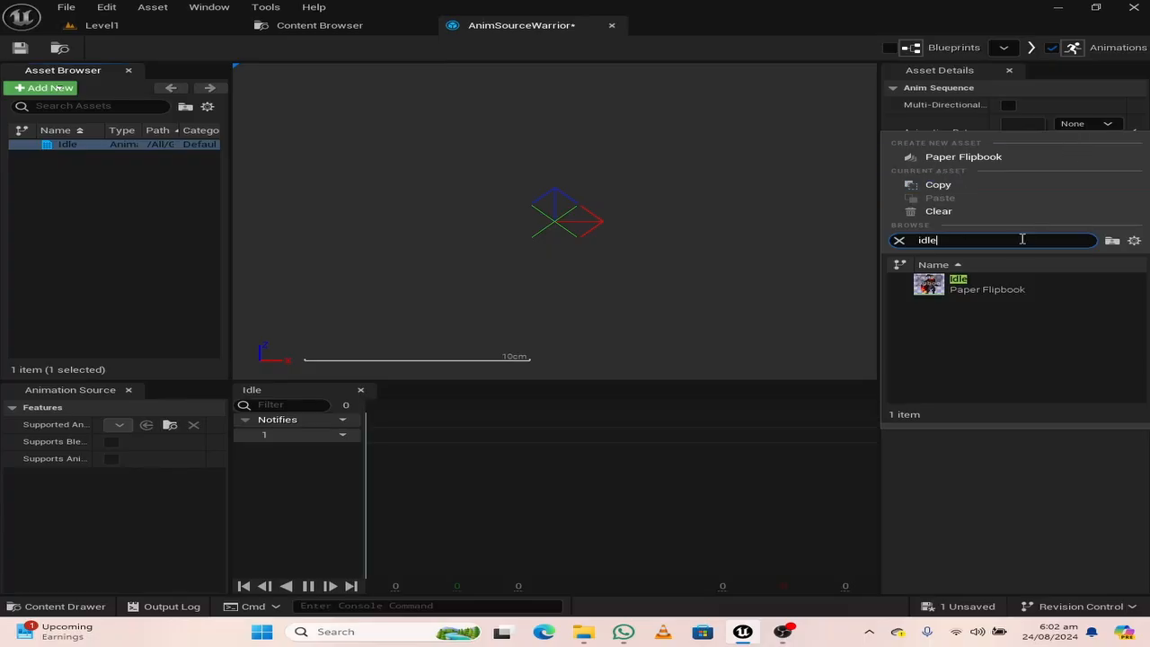
left_click(993, 291)
scroll(710, 288, "down", 5)
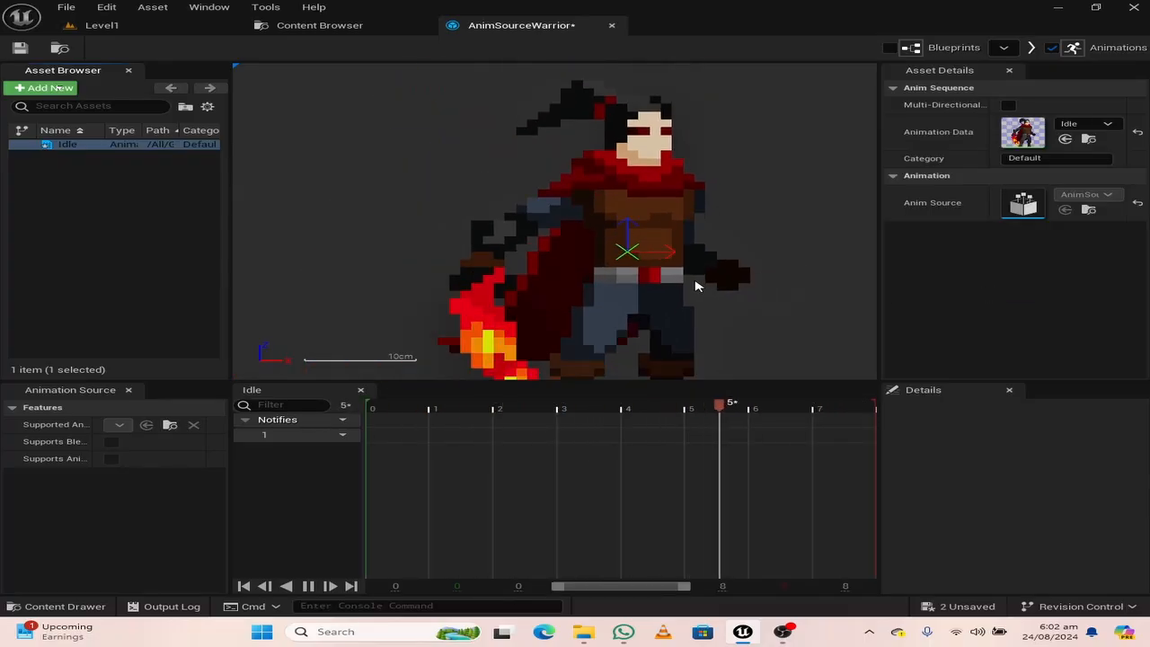
scroll(692, 282, "down", 2)
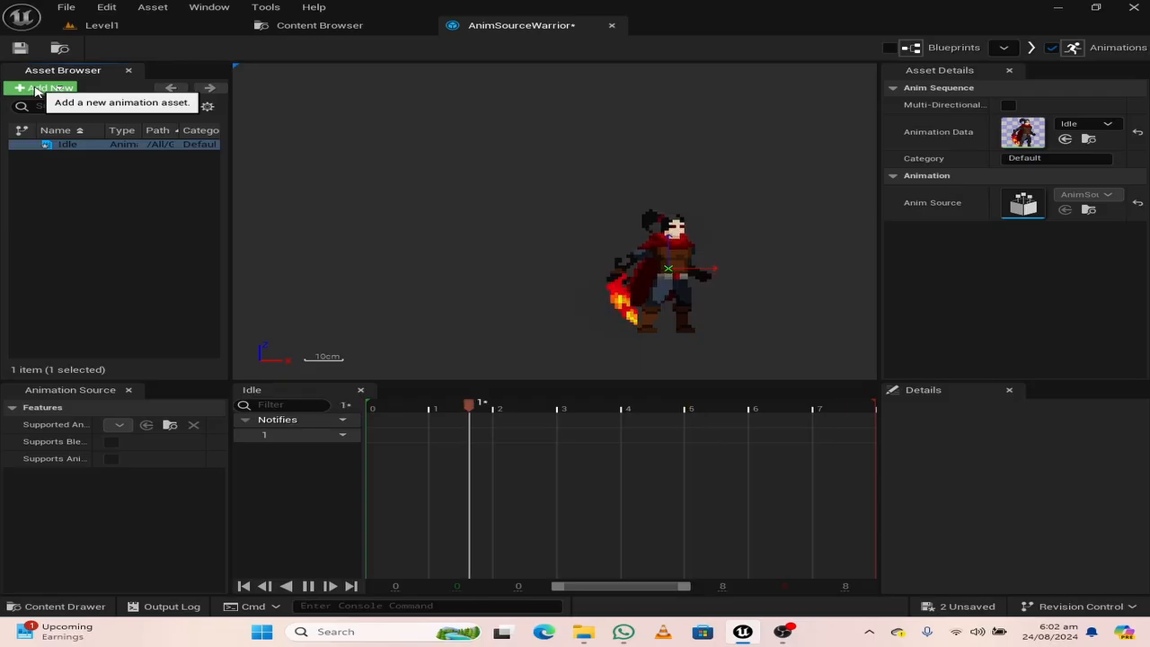
Add a new animation sequence named Run and assign the Run flipbook as its animation data
left_click(41, 89)
left_click(81, 120)
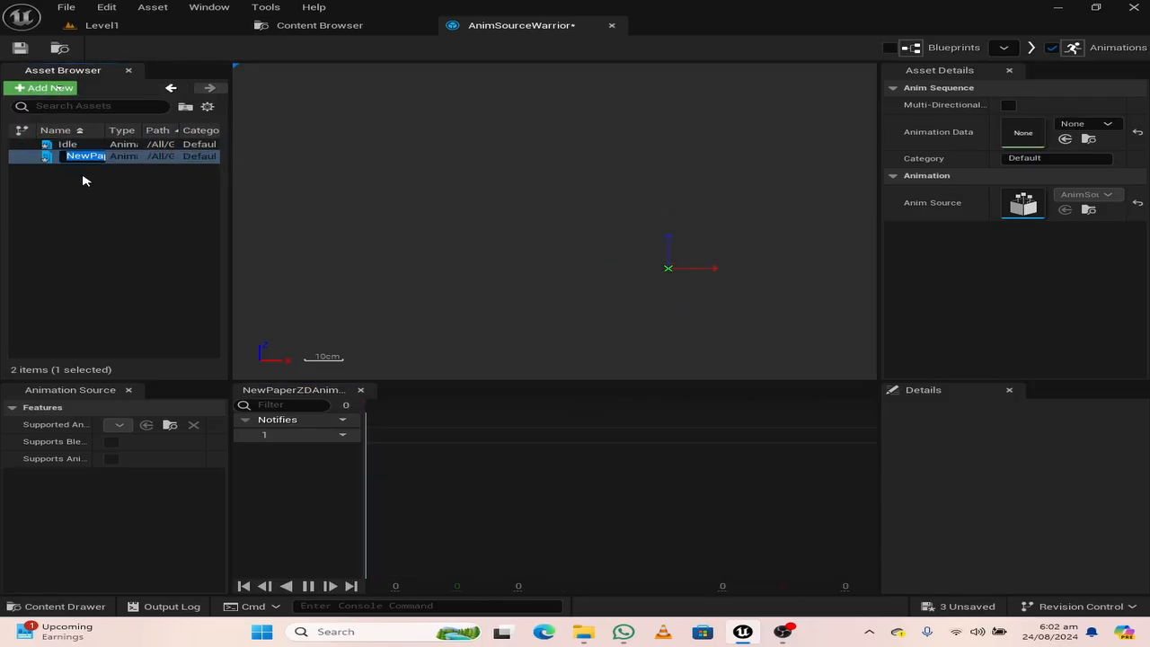
type("Run")
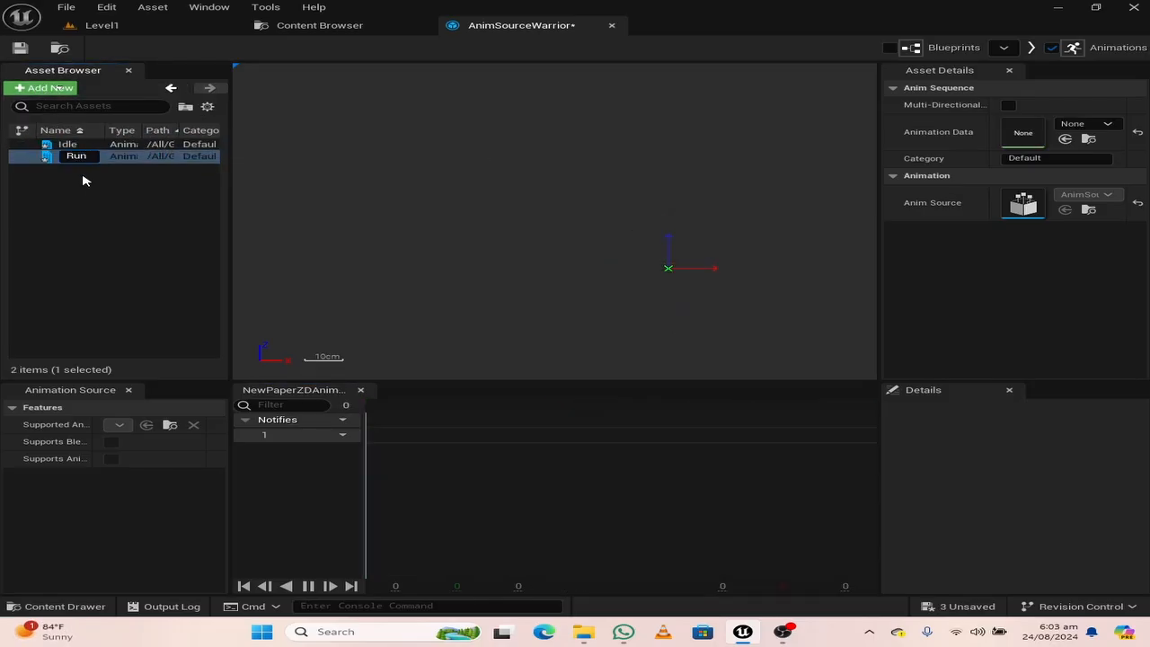
key("Return")
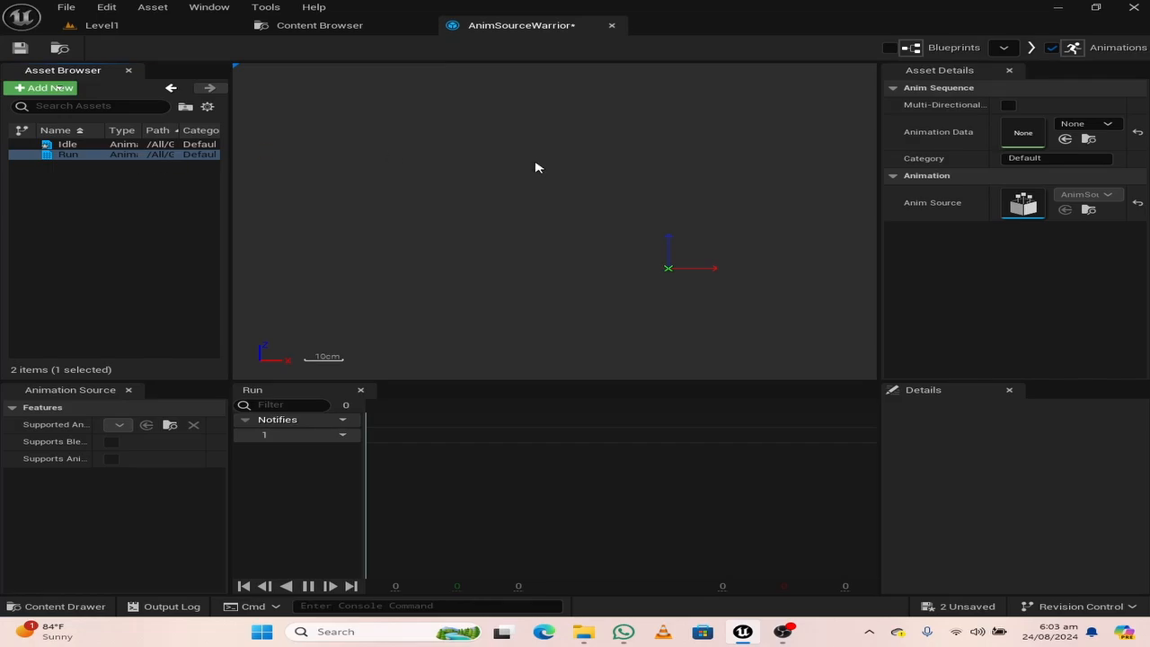
left_click(1089, 126)
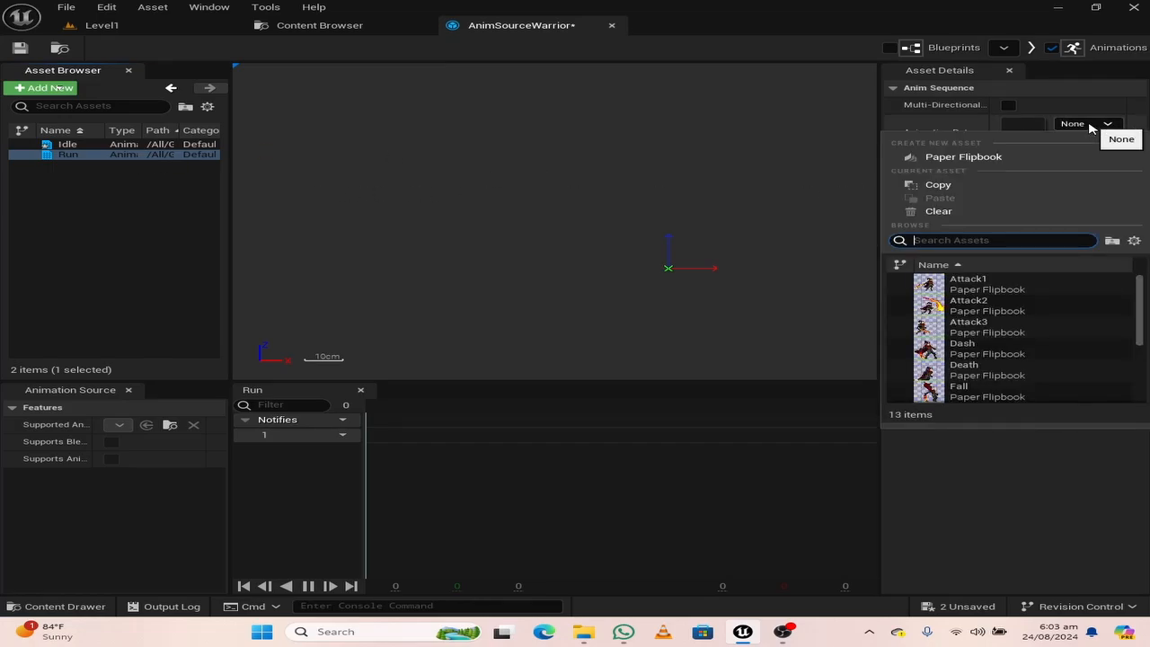
type("run")
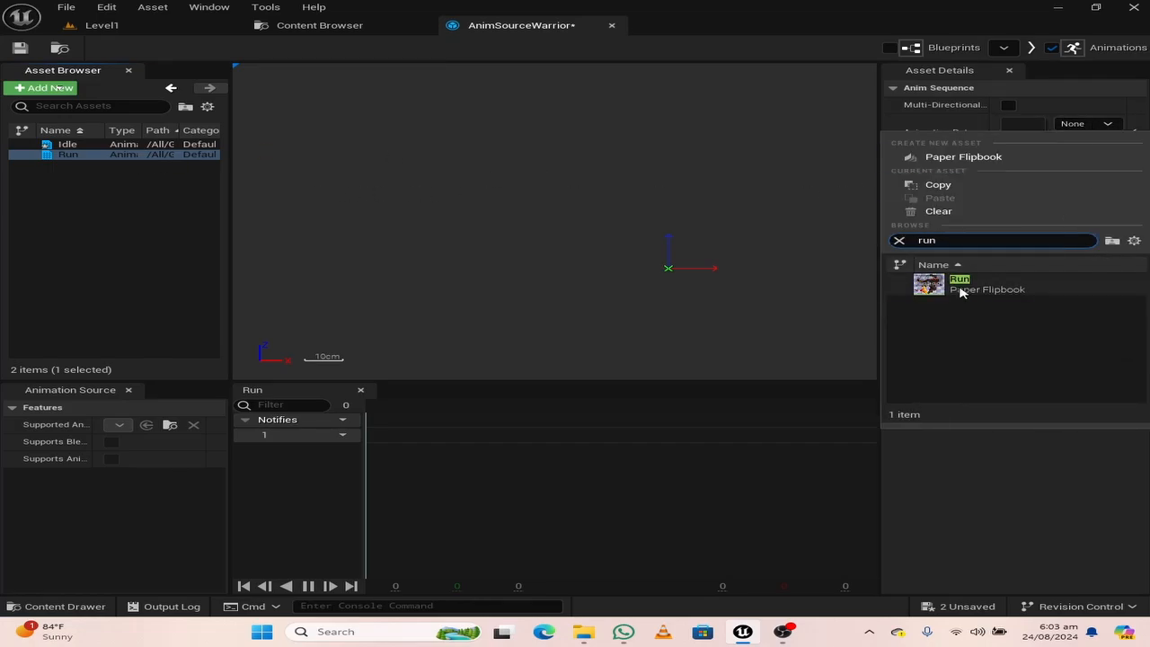
left_click(959, 284)
Add a new animation sequence named Jump and assign the Jump flipbook as its animation data
left_click(46, 87)
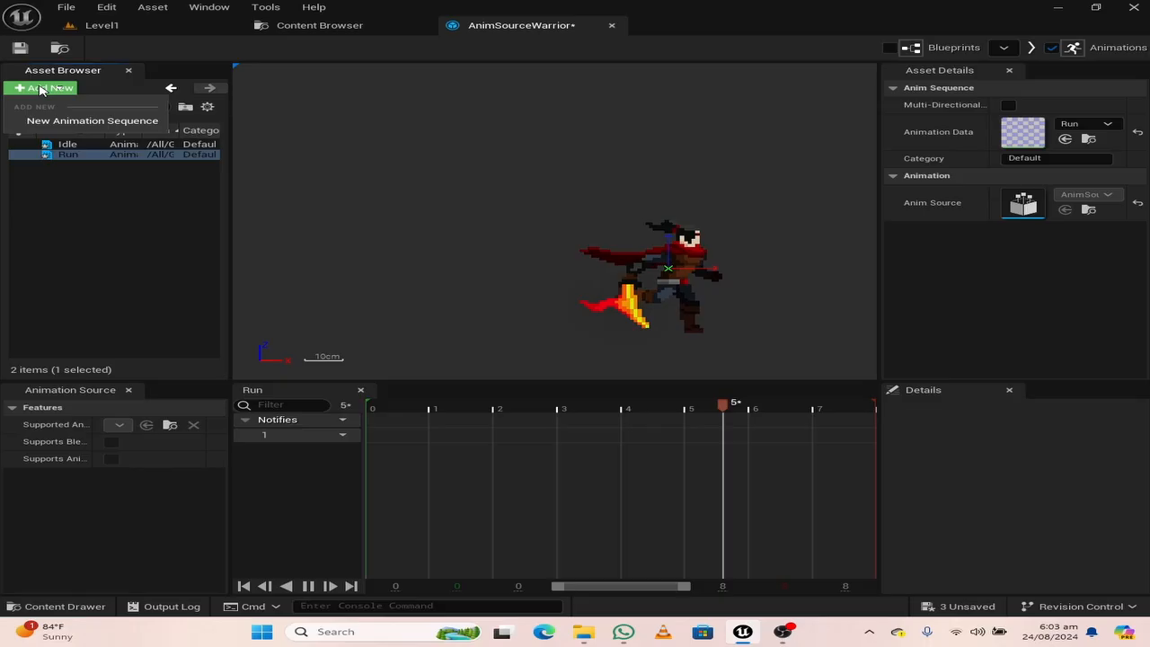
left_click(71, 120)
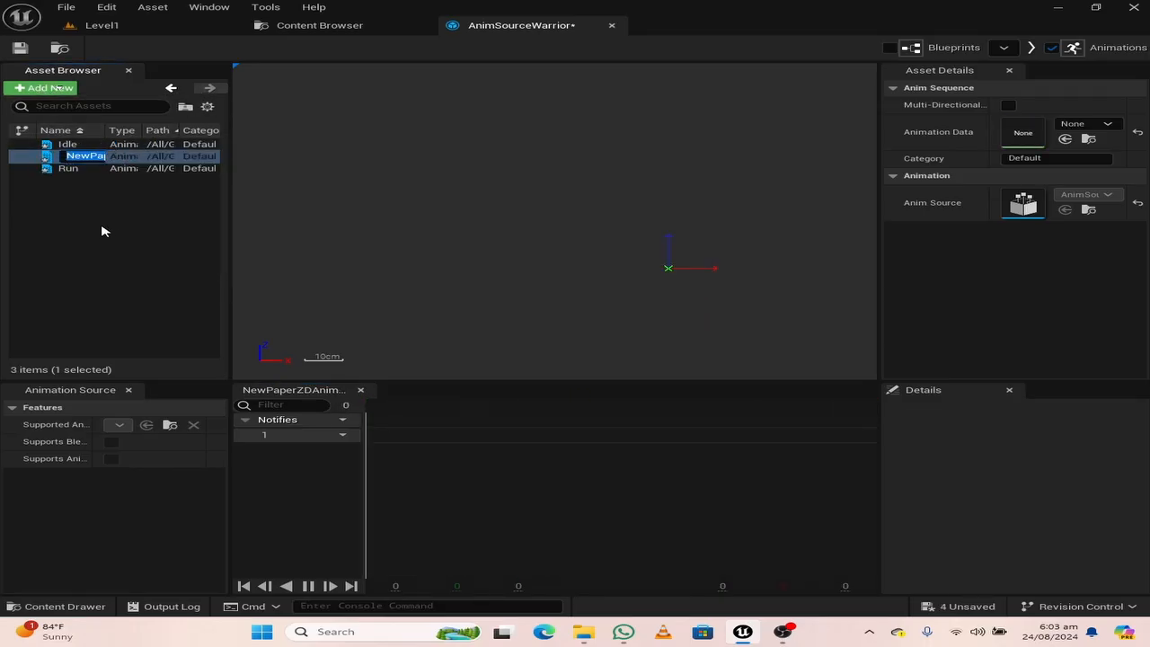
type("Jump")
key("Return")
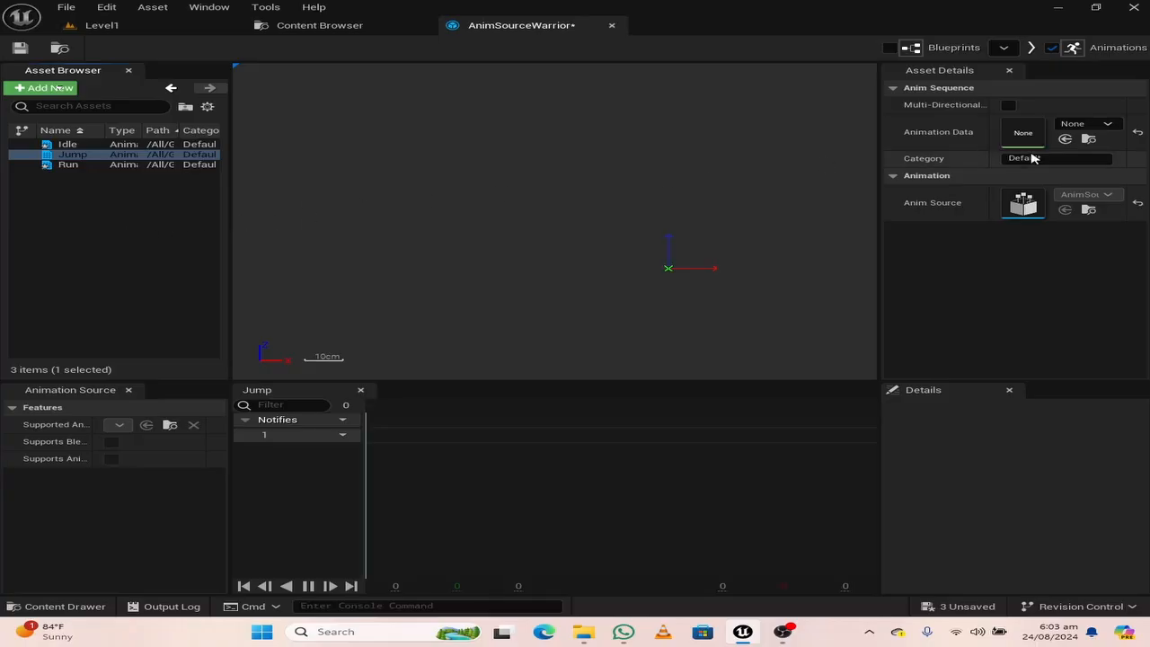
left_click(1078, 124)
type("jump")
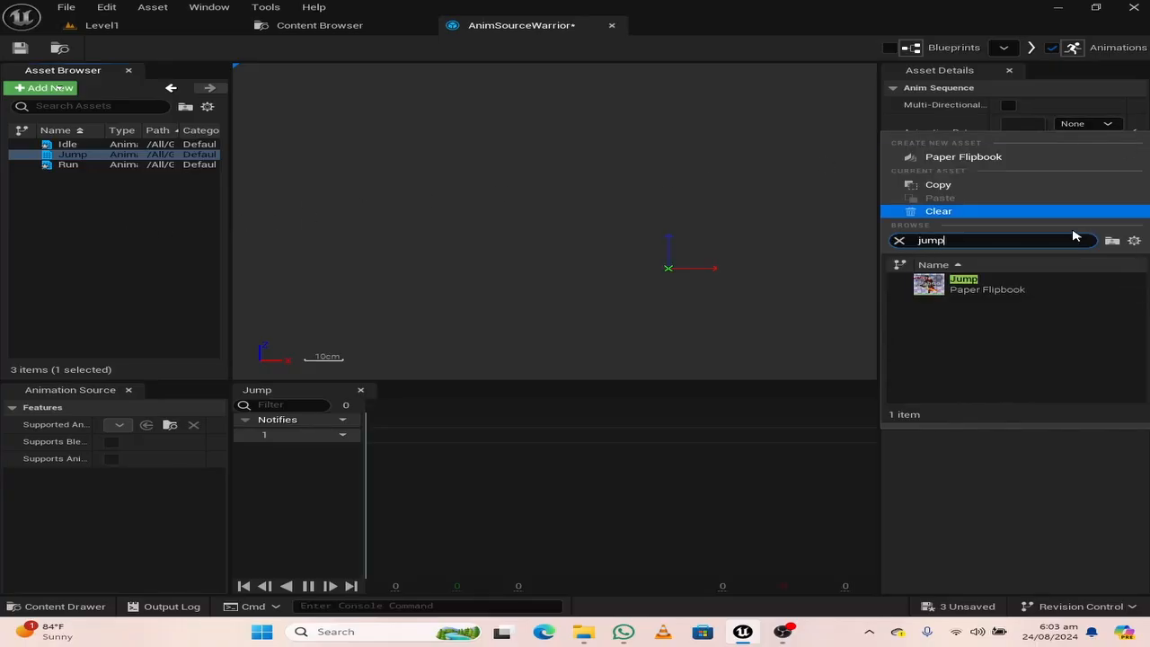
left_click(1026, 282)
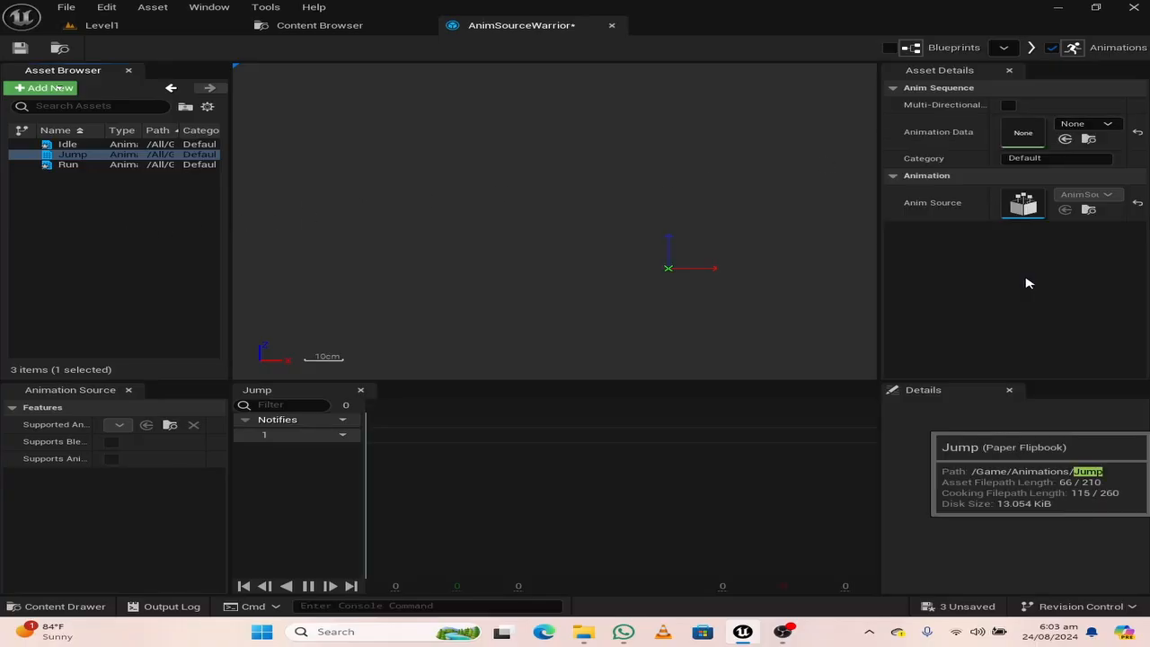
Add a new animation sequence named Falling and assign the Fall flipbook as its animation data
left_click(35, 89)
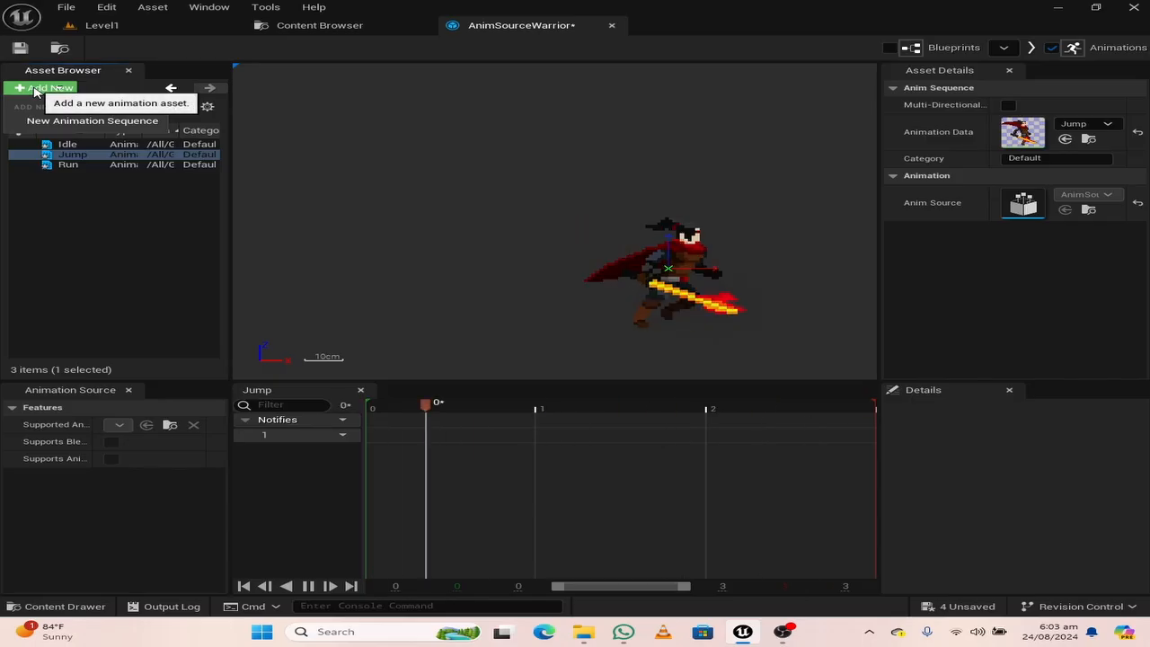
left_click(102, 122)
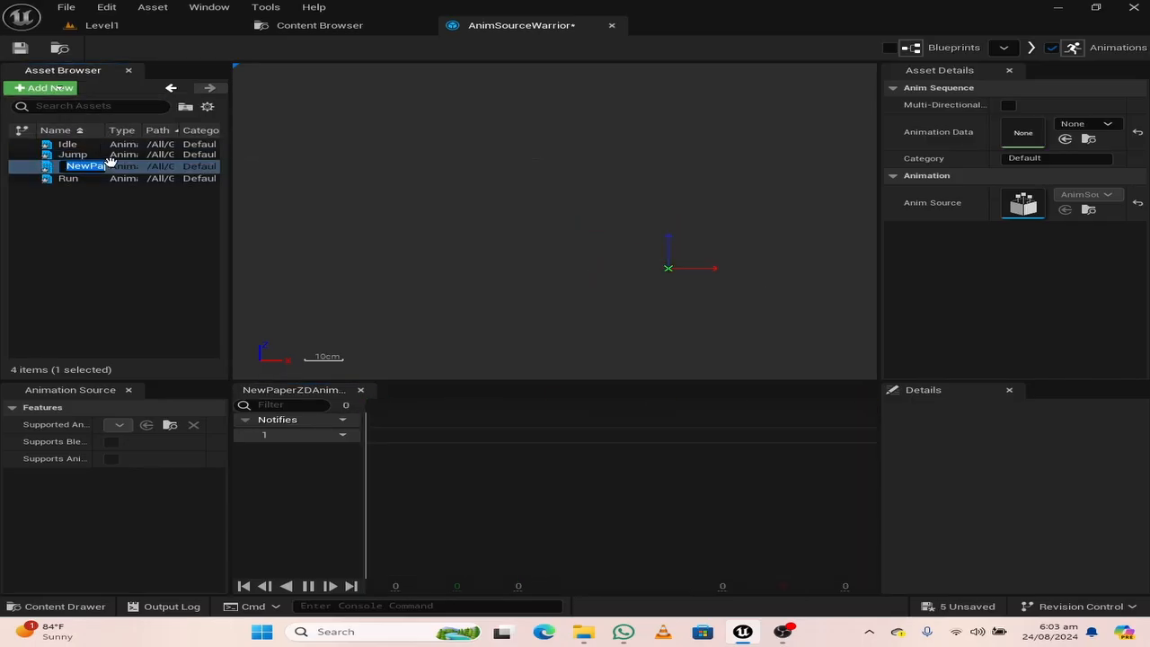
type("Falling")
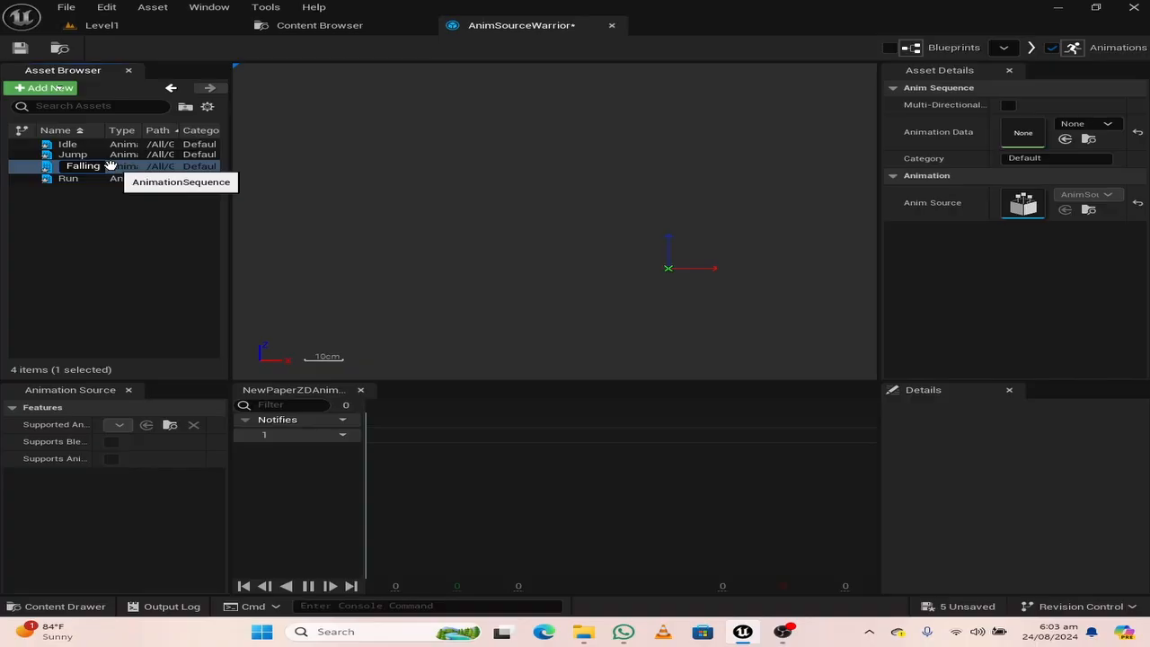
key("Return")
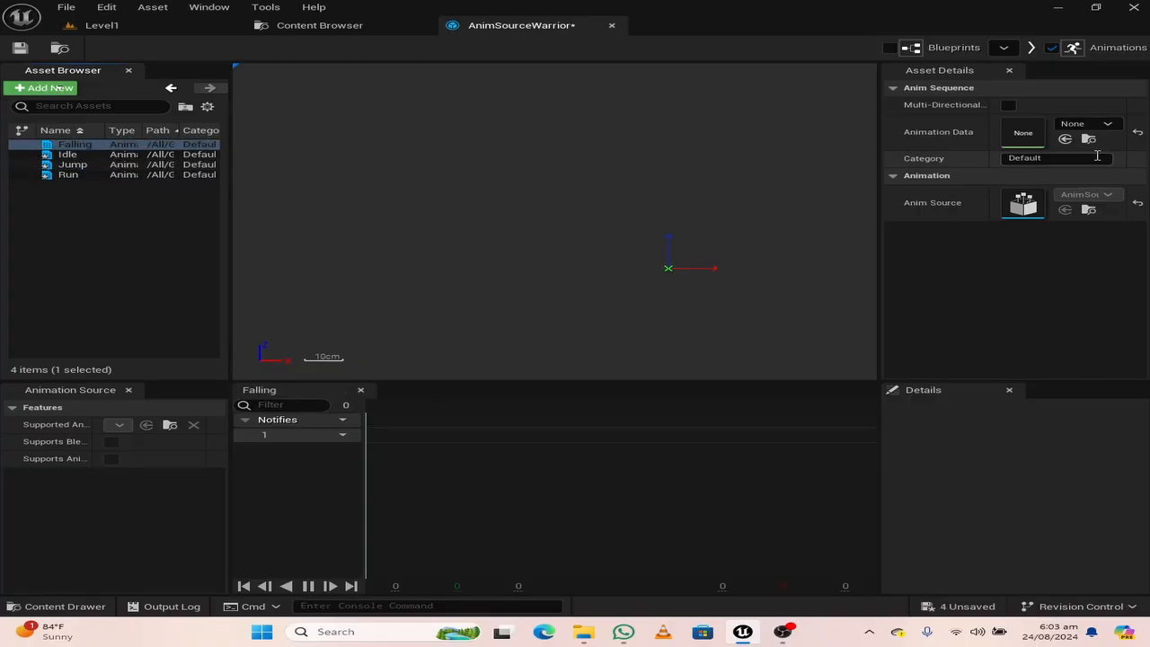
left_click(1089, 125)
type("fa")
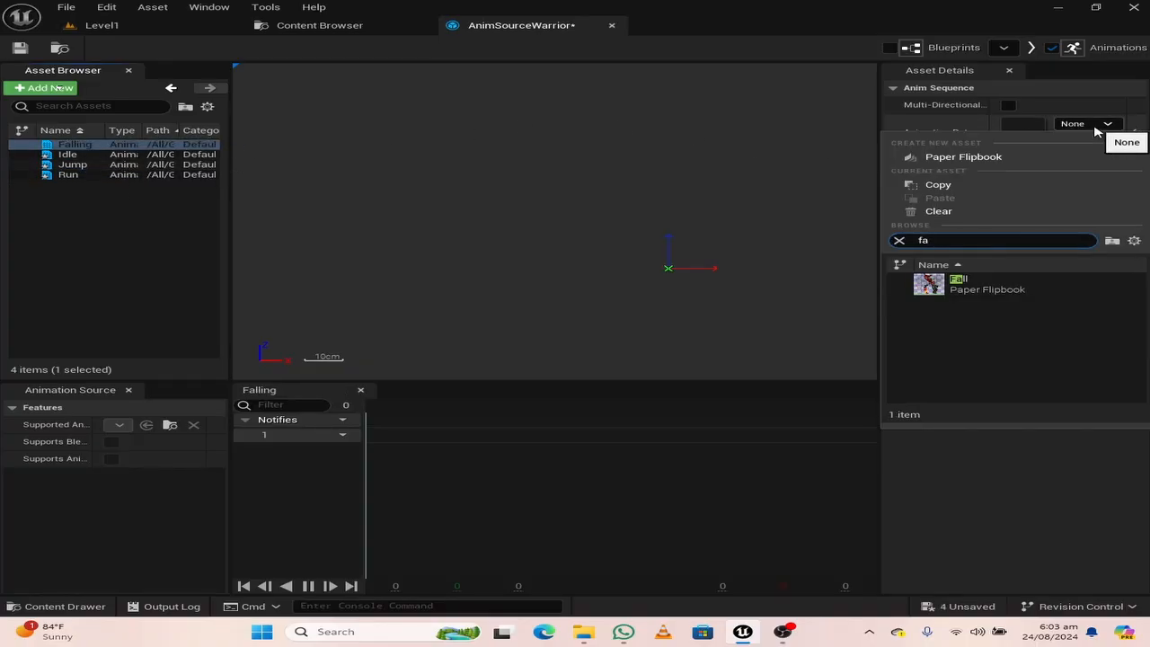
left_click(984, 289)
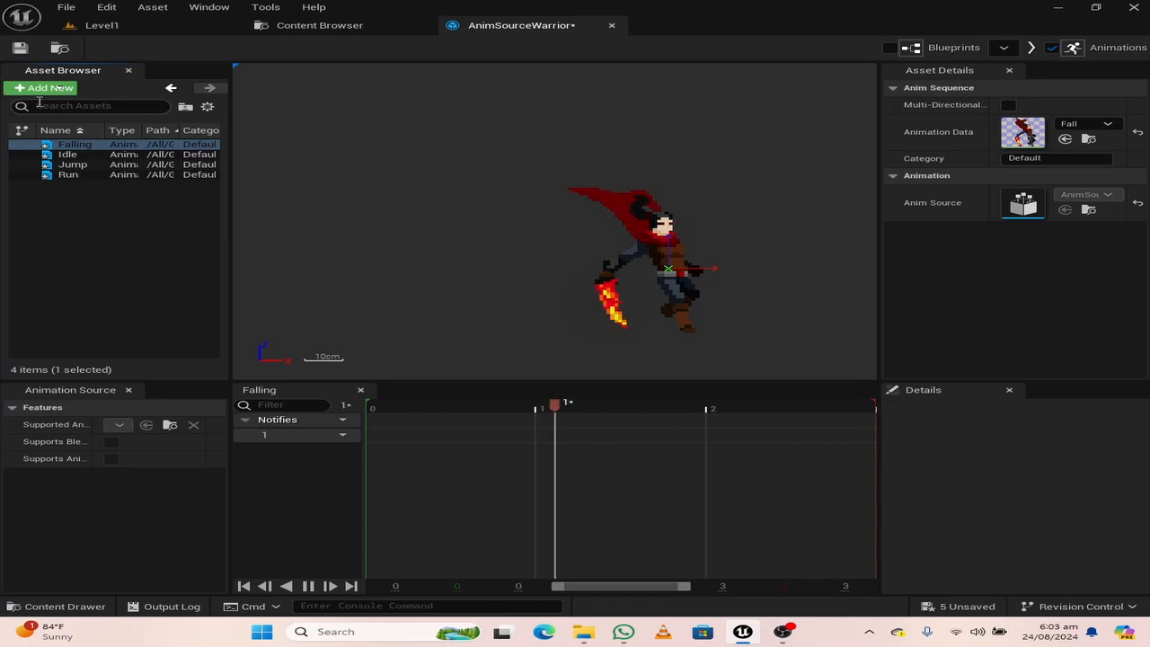
Add a new animation sequence named Dash to the animation source
left_click(45, 87)
left_click(59, 124)
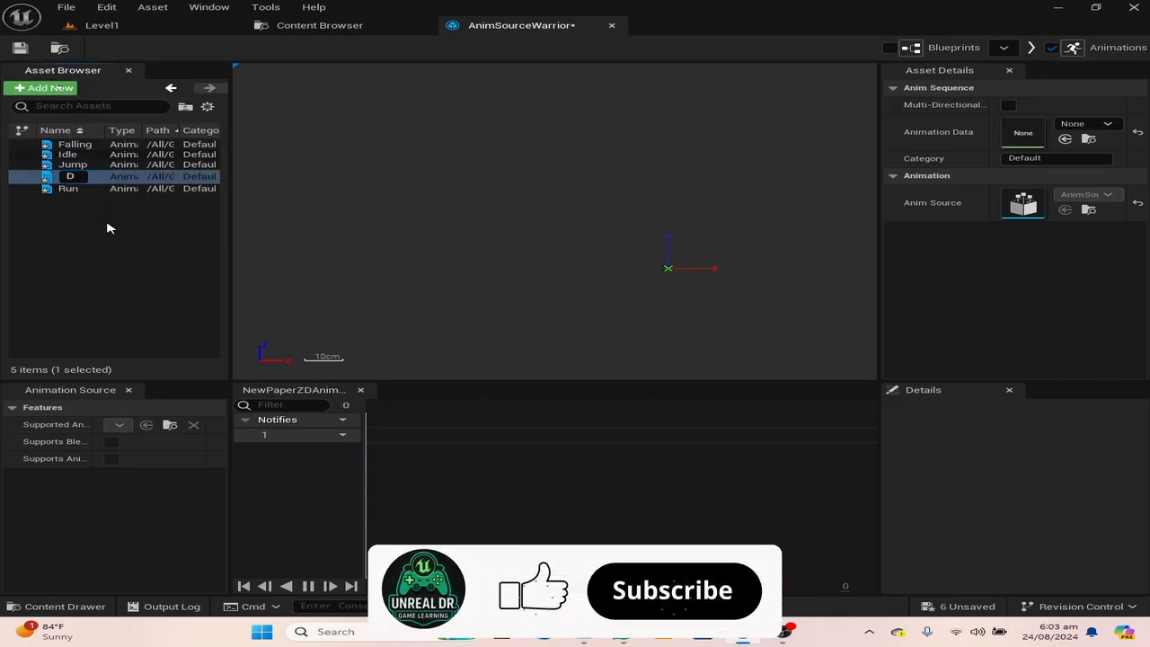
type("Dash")
key("Return")
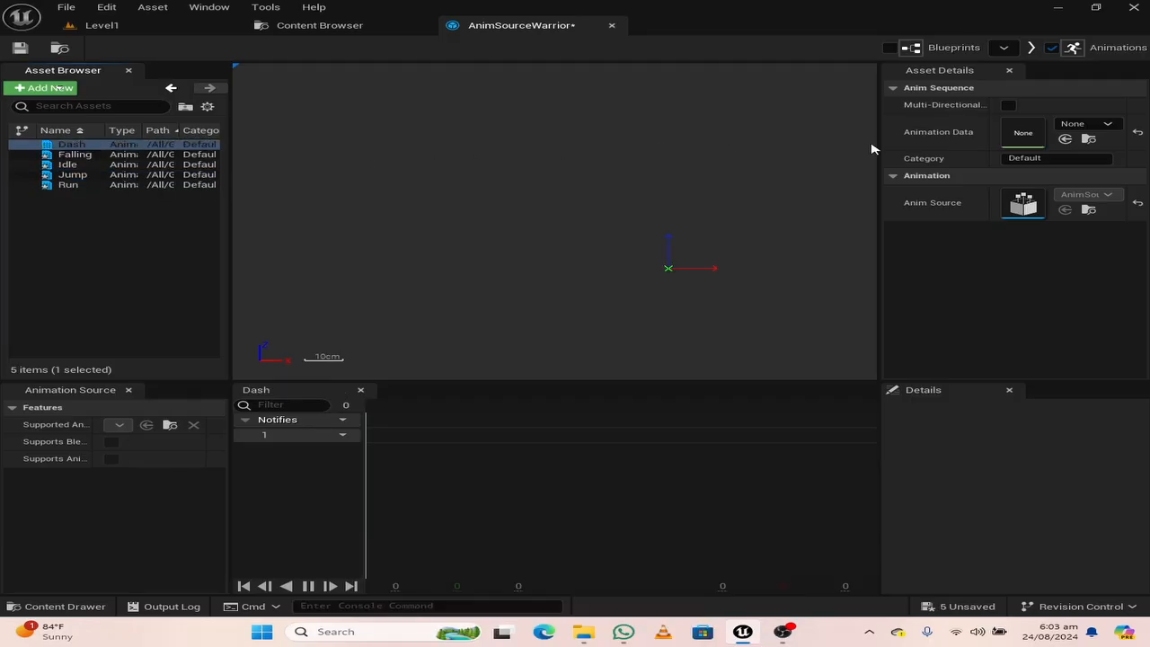
Assign the Dash flipbook as the animation data of the Dash sequence
left_click(1083, 125)
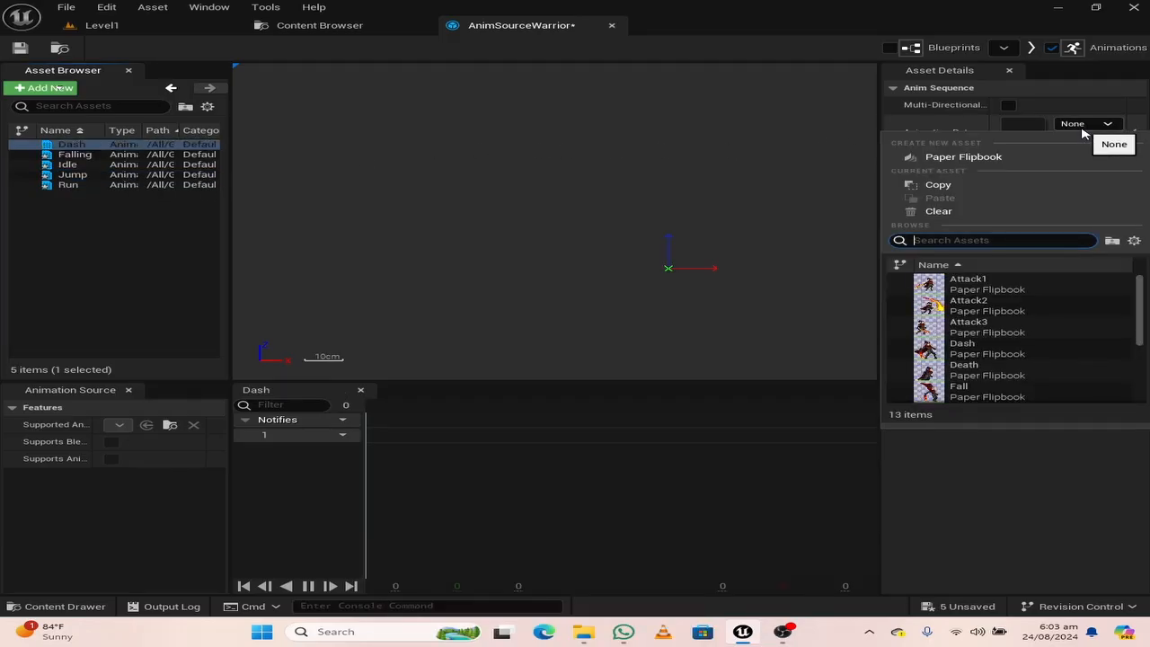
type("dash")
left_click(962, 290)
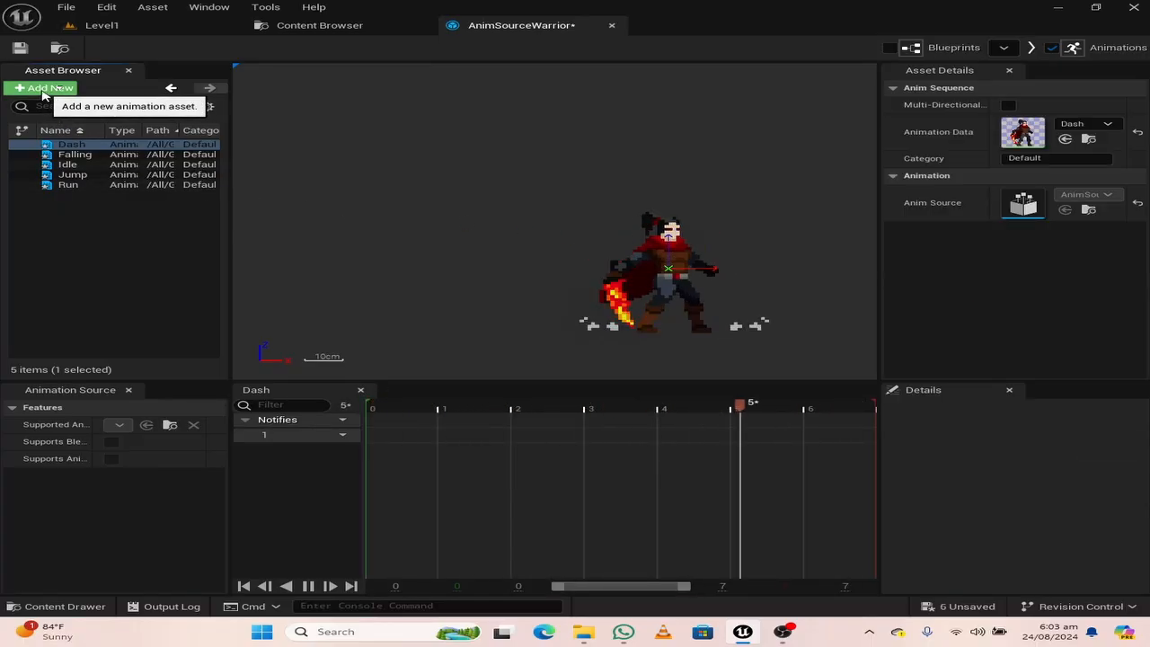
Add a new animation sequence named FireBreathing and assign the FireBreathing flipbook as its animation data
left_click(43, 88)
left_click(63, 118)
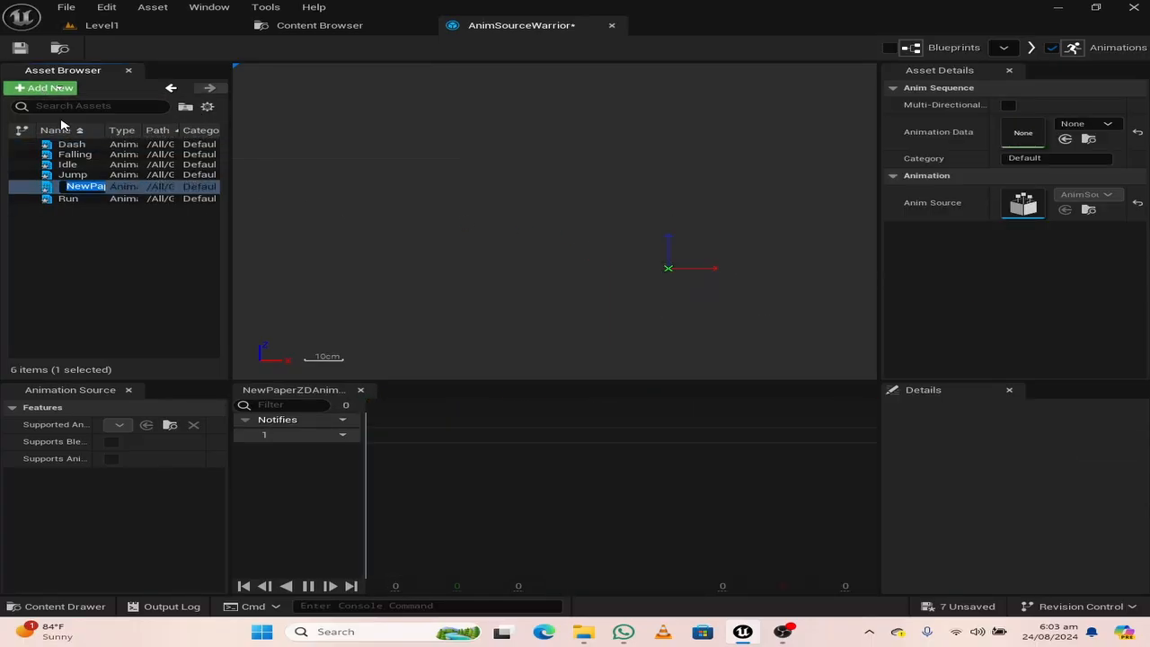
type("FireBreathing")
key("Return")
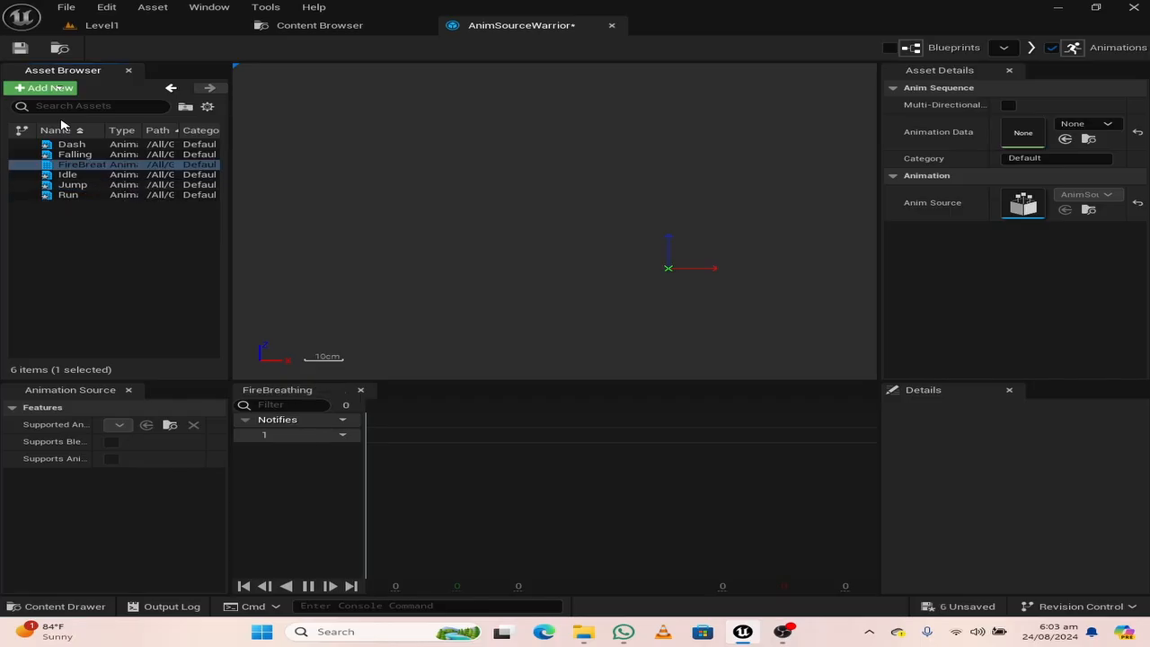
left_click(1087, 123)
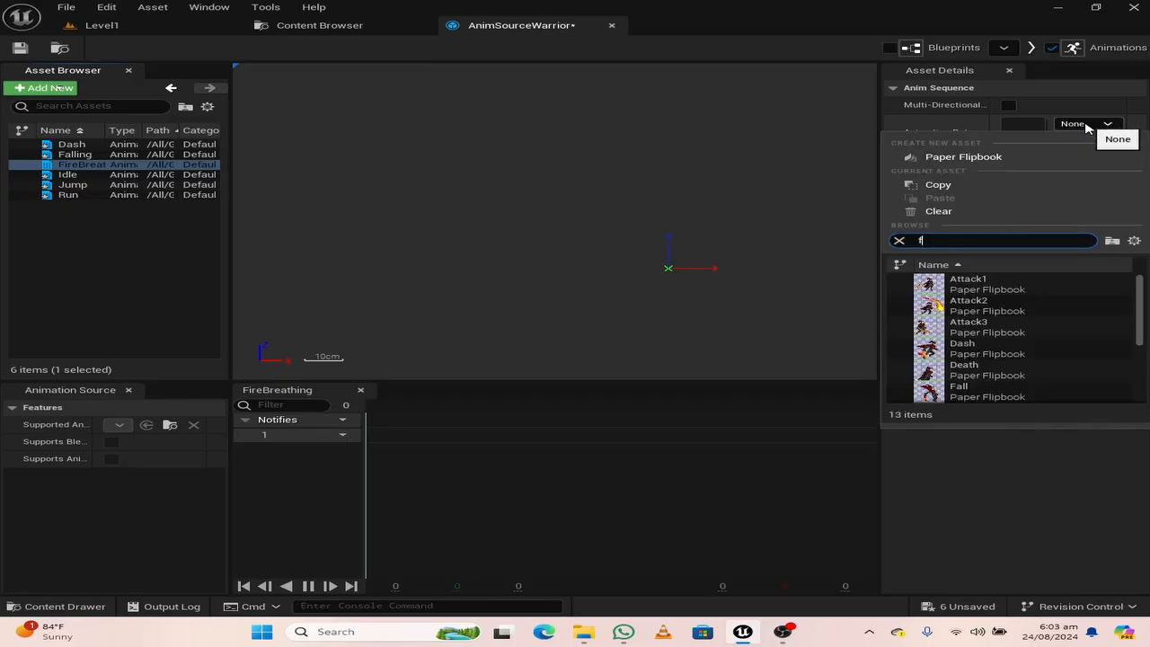
type("f")
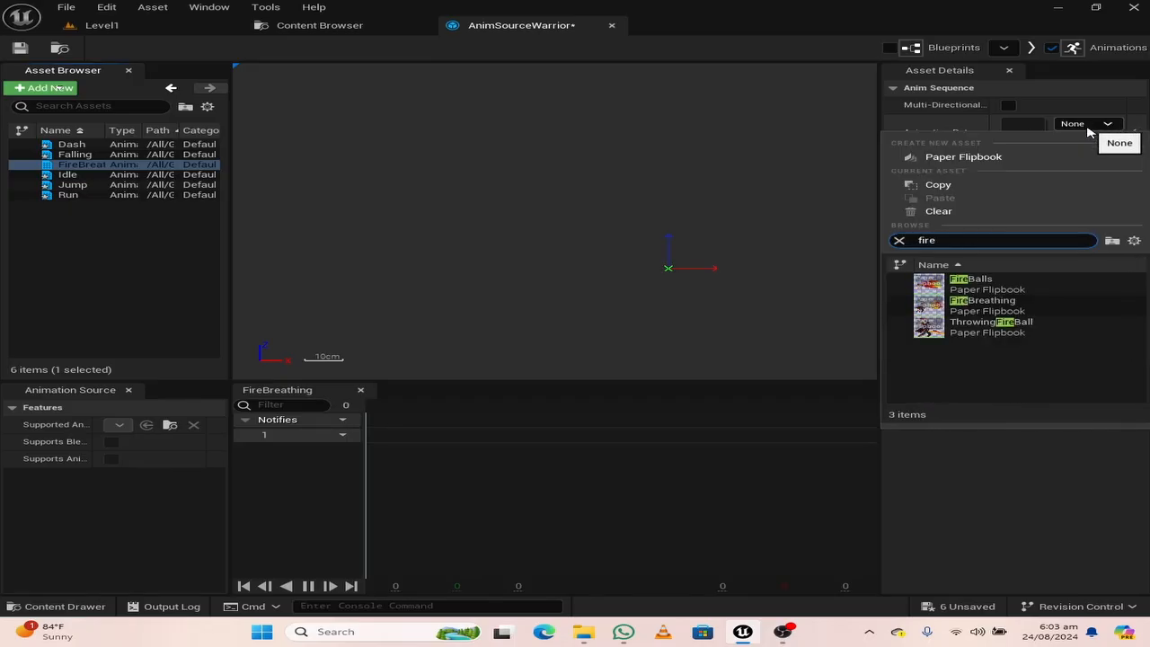
left_click(1006, 313)
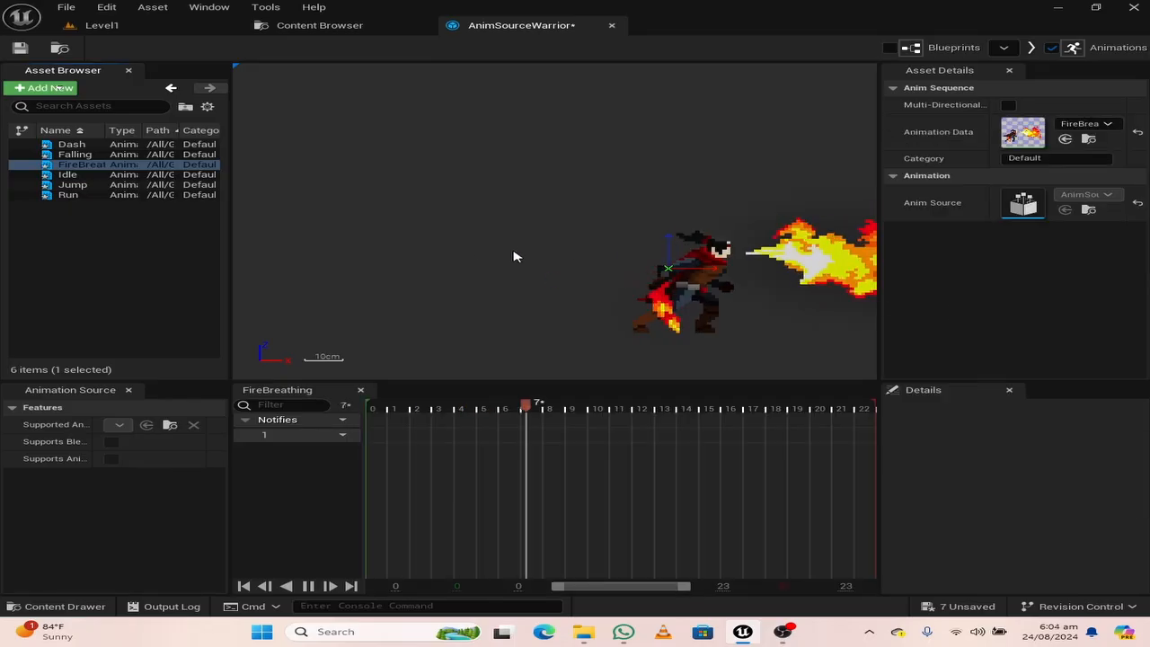
Add a new animation sequence named FireballThrow and assign the ThrowingFireBall flipbook as its animation data
left_click(52, 89)
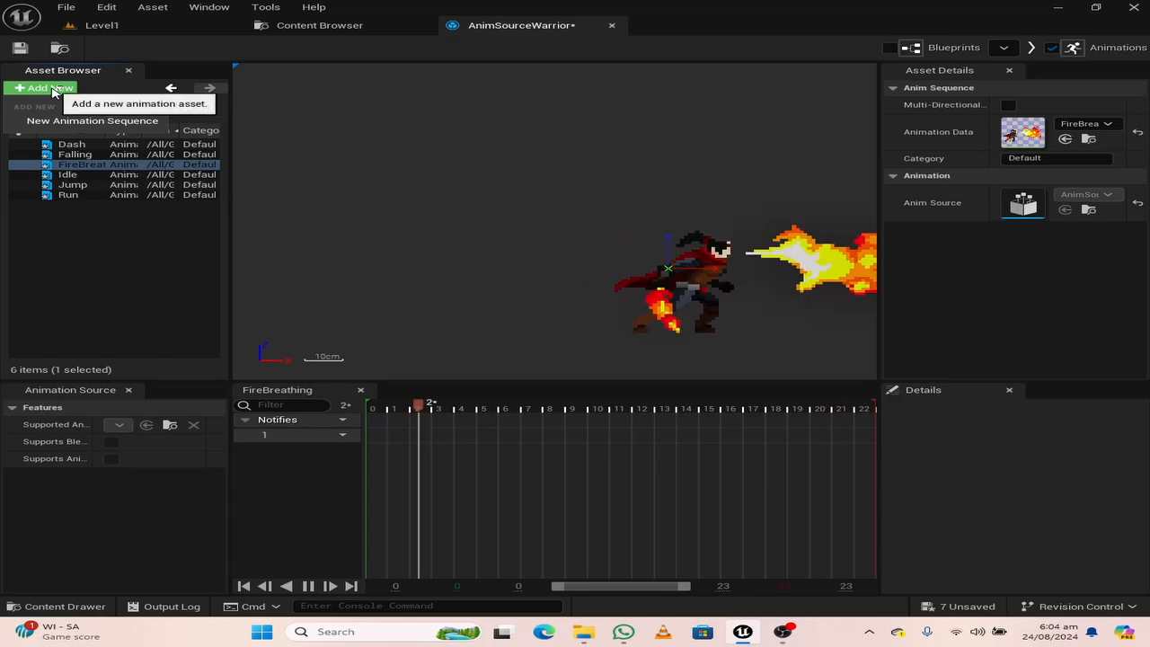
left_click(91, 121)
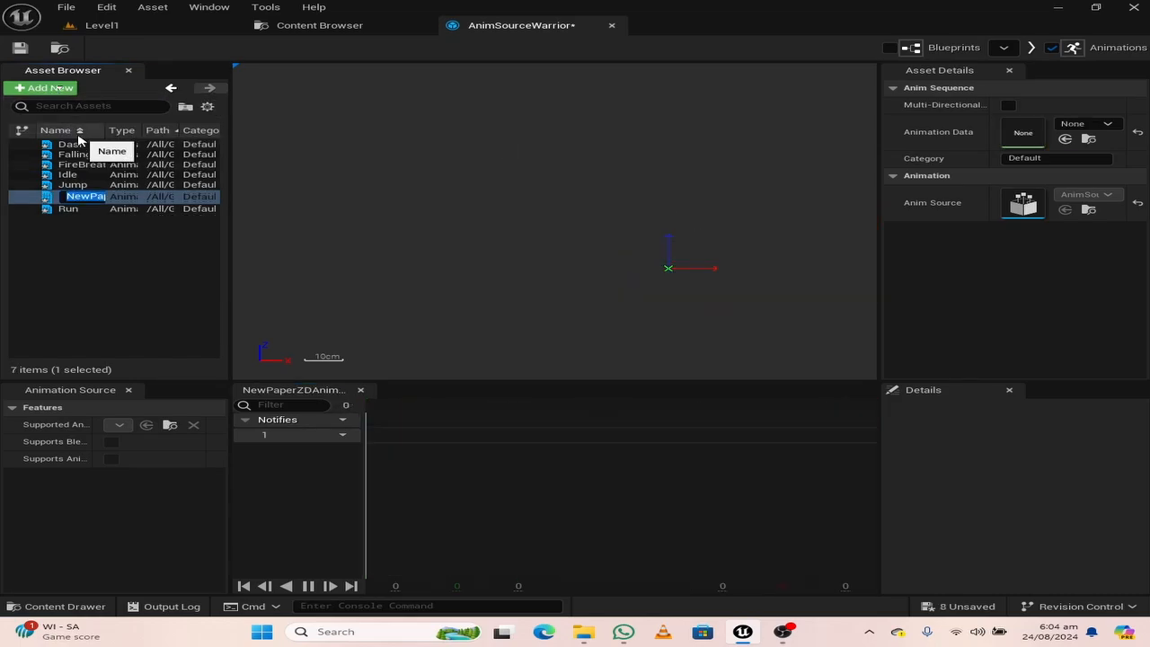
type("Fireball")
key("Return")
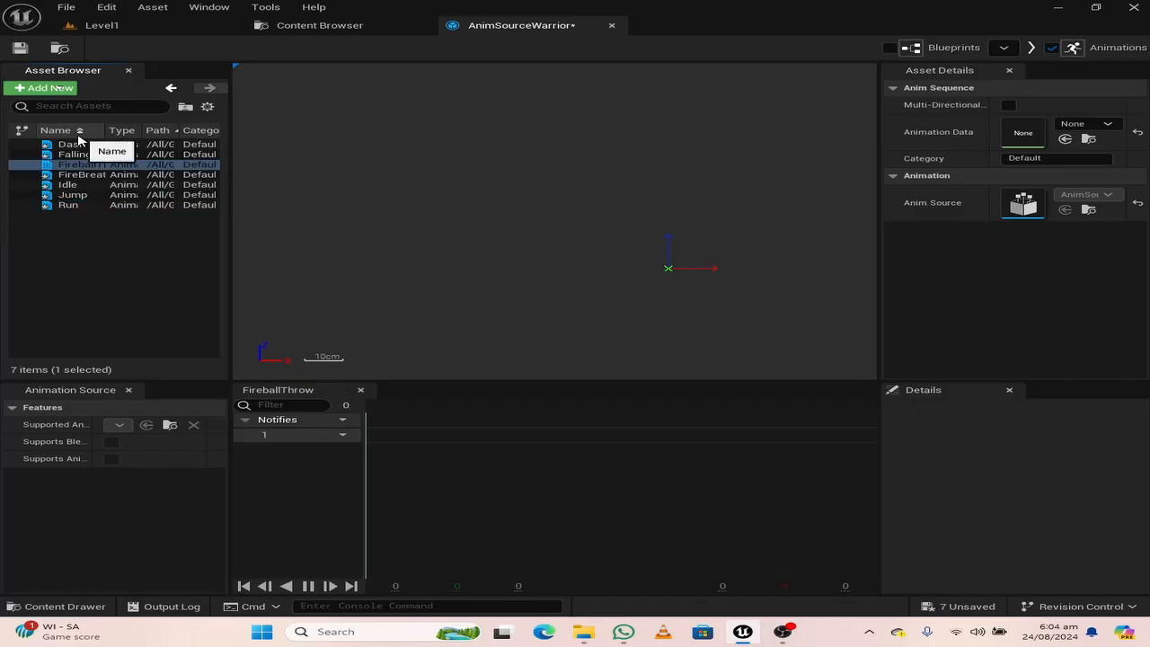
left_click(1084, 127)
type("fire")
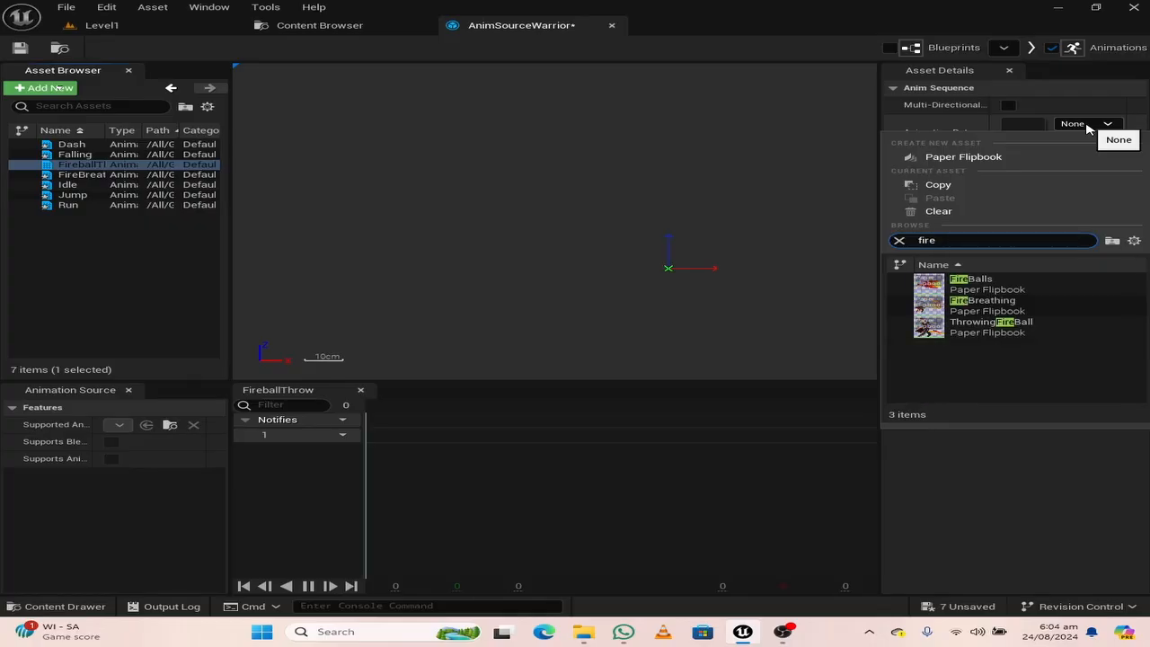
left_click(1017, 330)
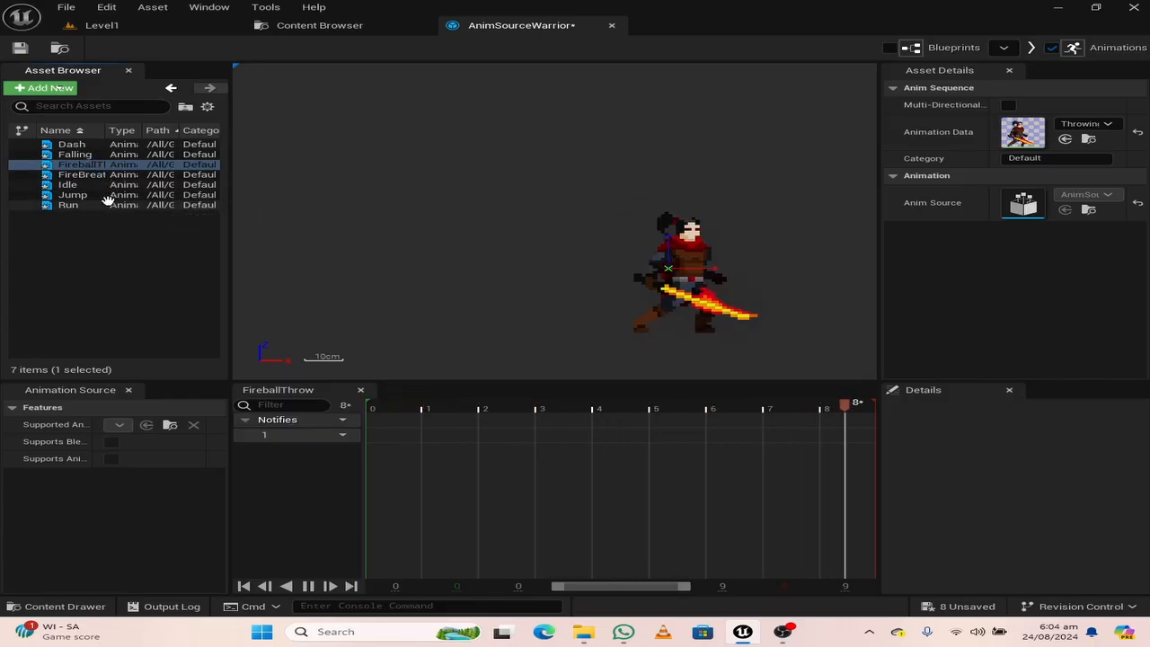
Add a new animation sequence named Attack1 and assign the Attack1 flipbook as its animation data
left_click(56, 88)
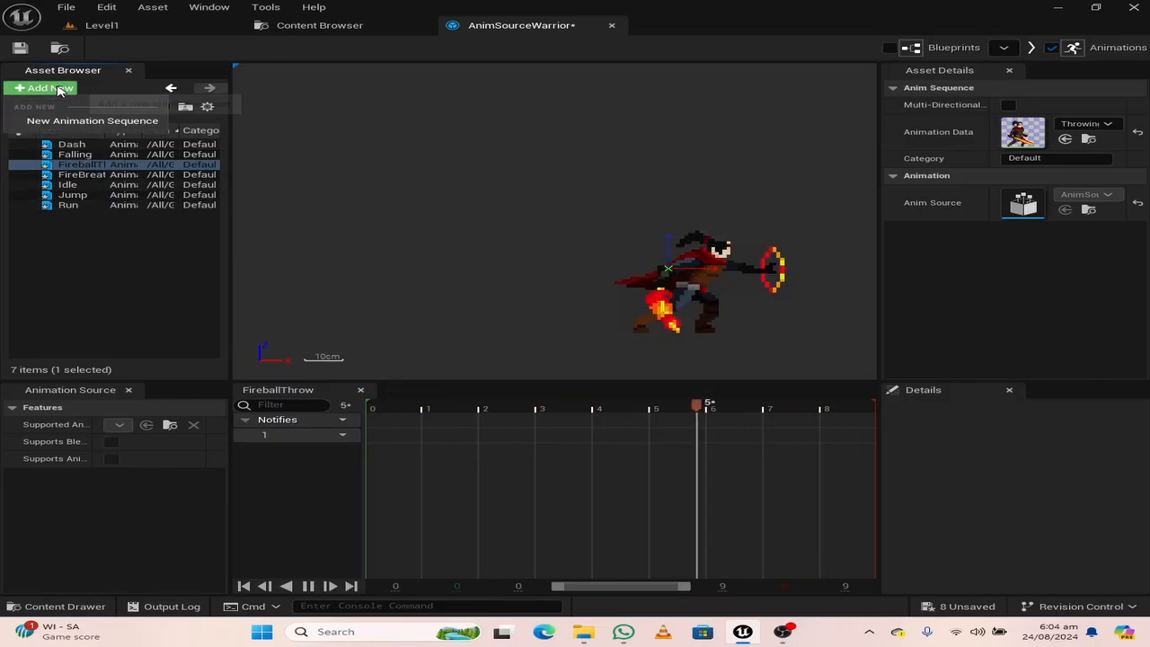
left_click(90, 121)
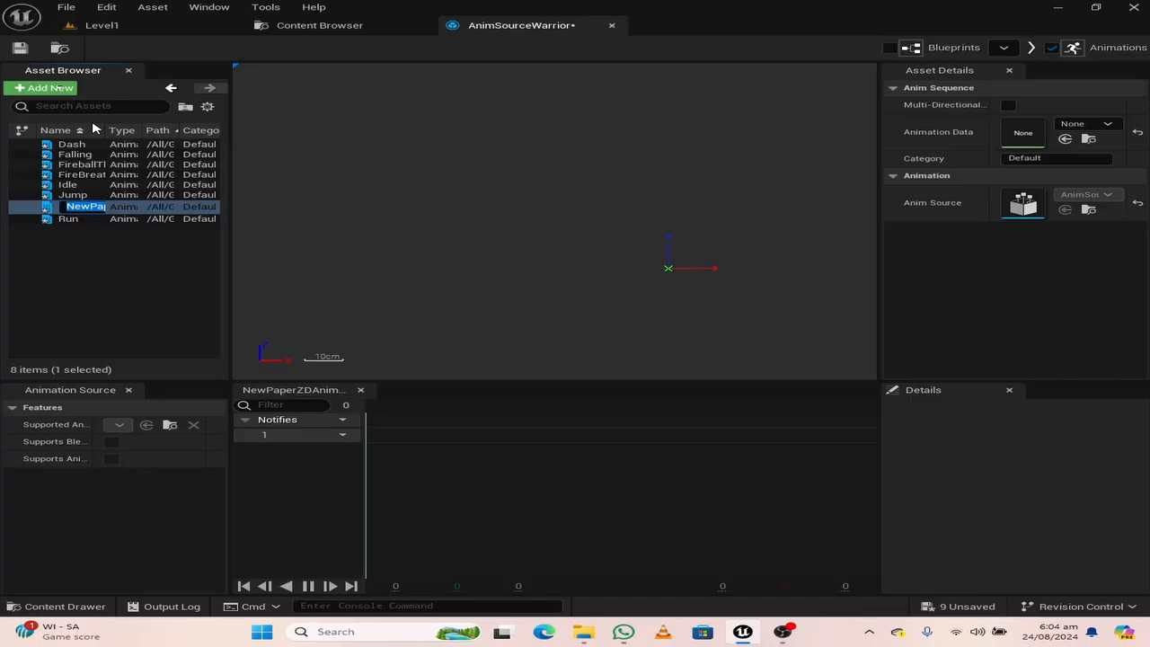
type("Attack1")
key("Return")
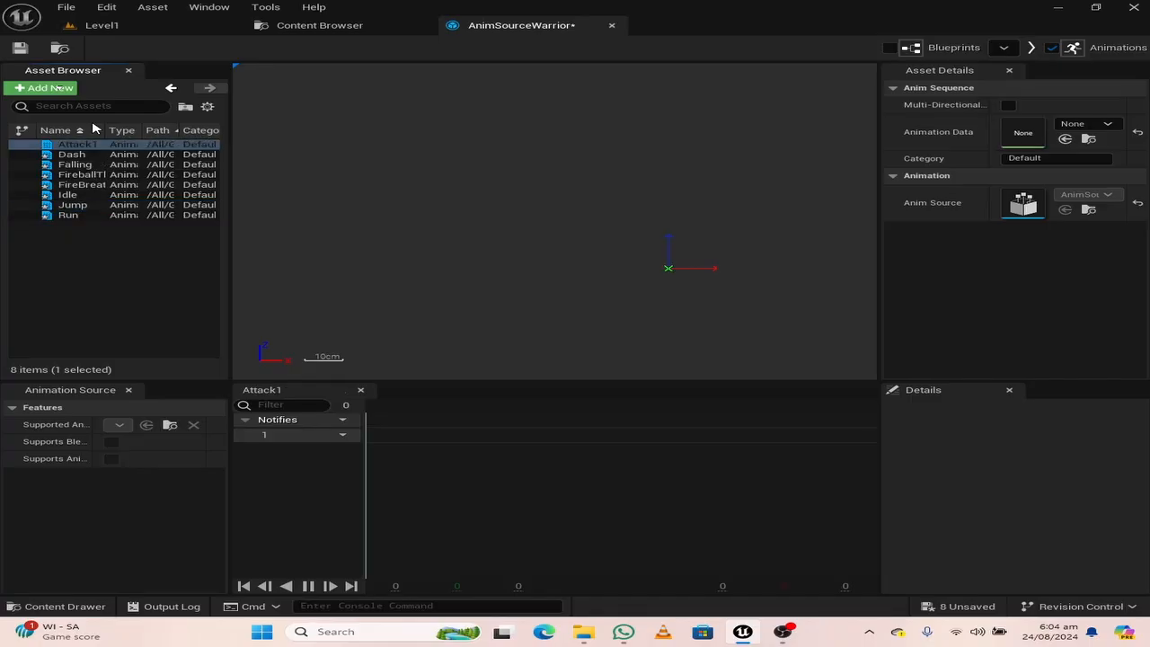
left_click(1081, 126)
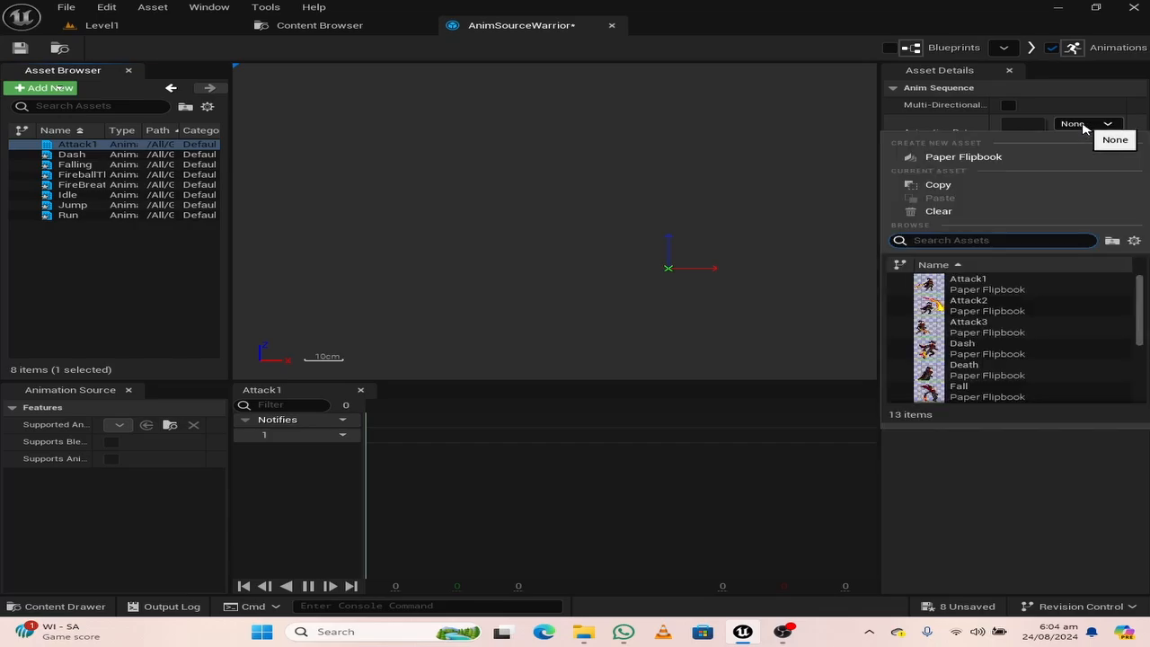
type("attack")
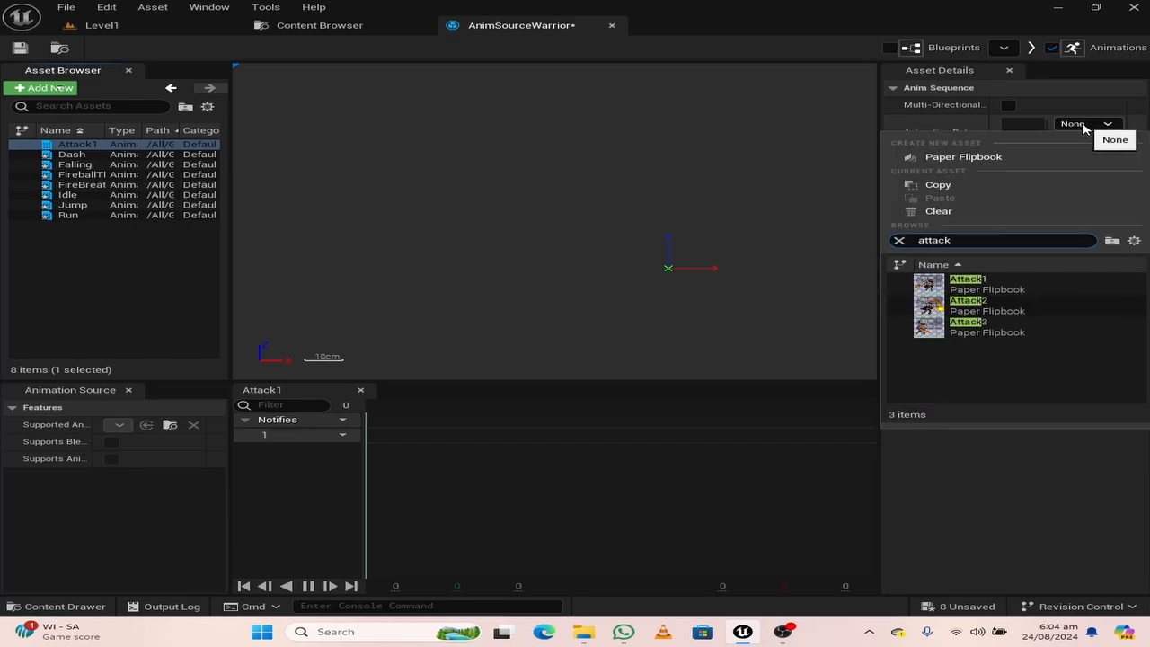
left_click(1021, 286)
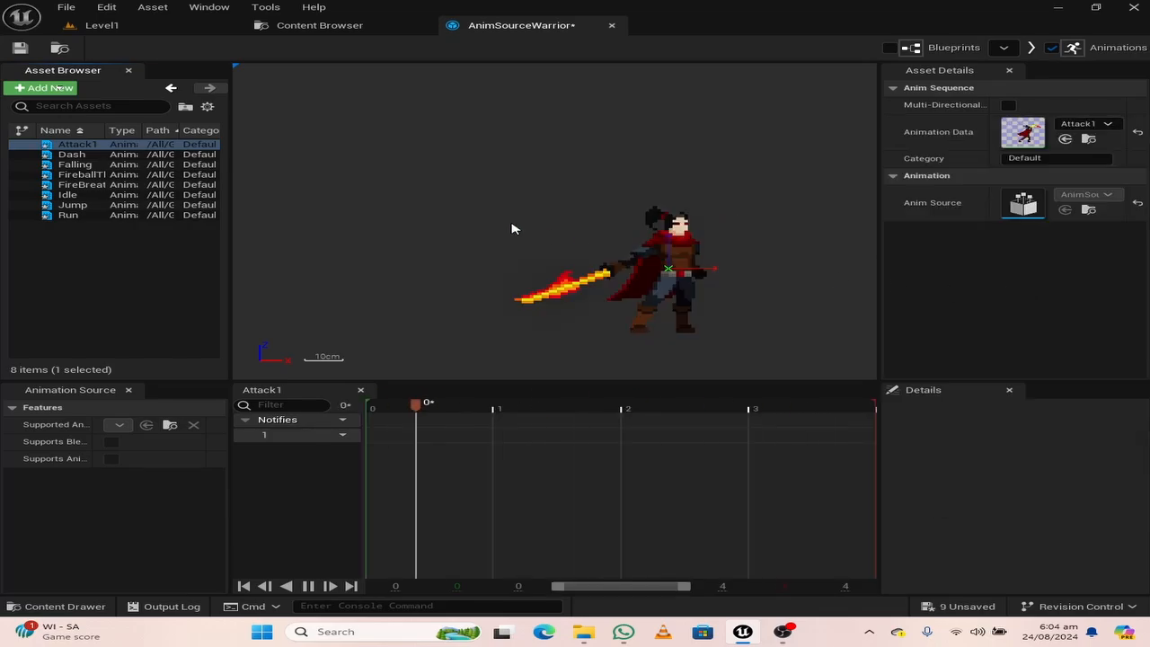
Add a new animation sequence named Attack2 and assign the Attack2 flipbook as its animation data
left_click(45, 87)
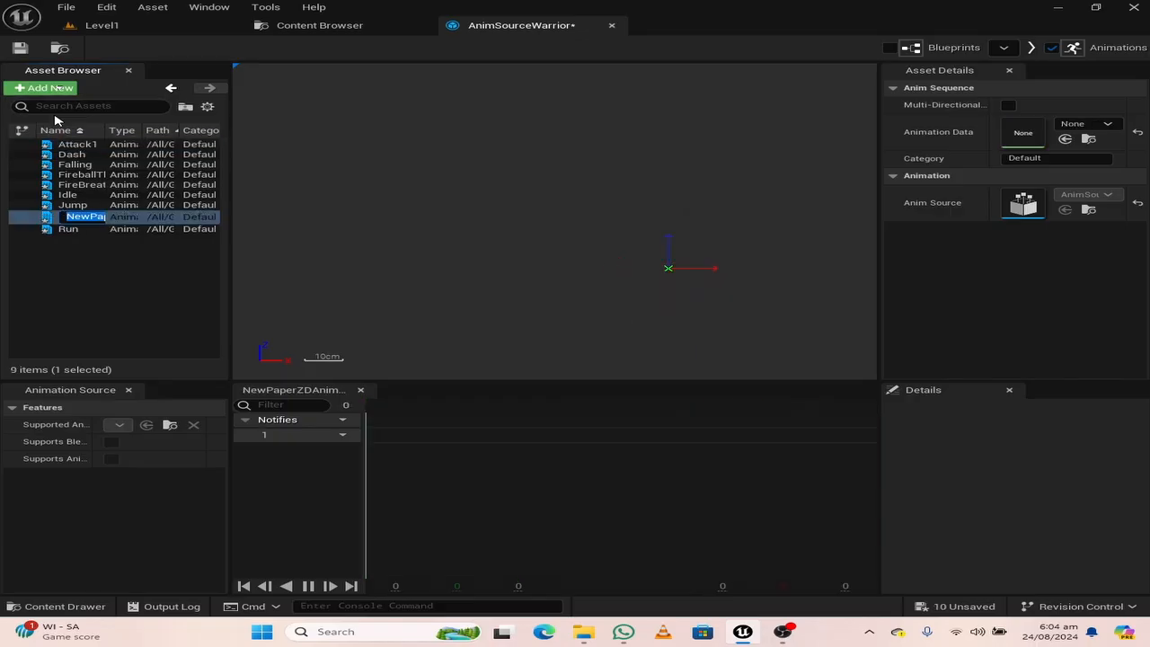
type("Attack2")
key("Return")
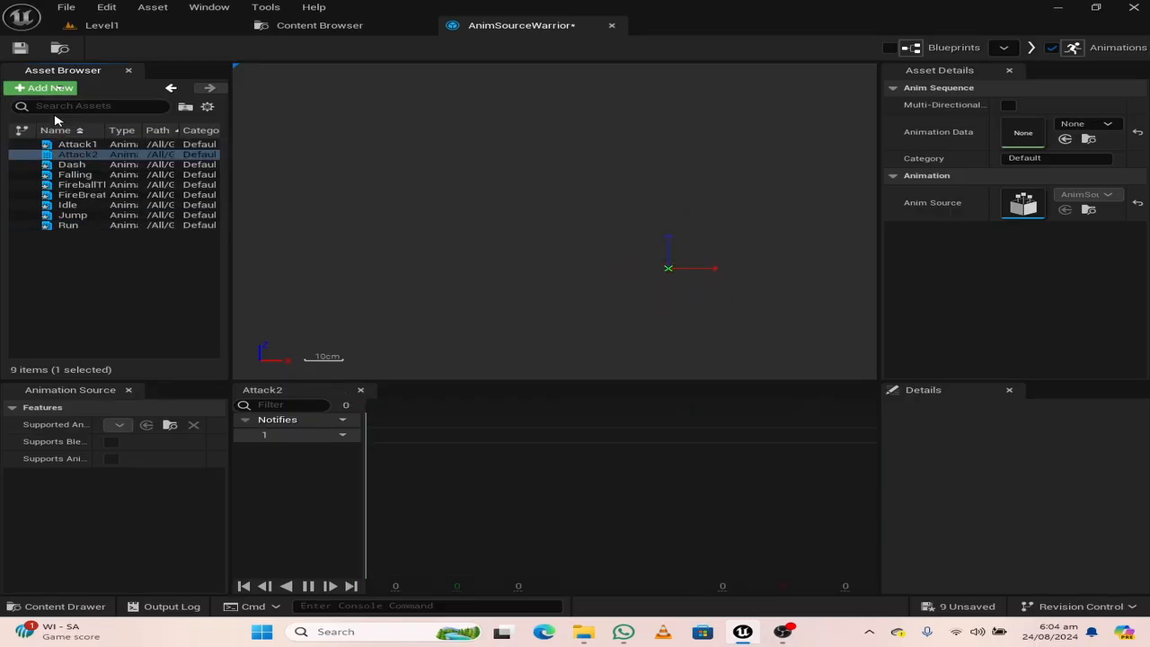
left_click(1094, 124)
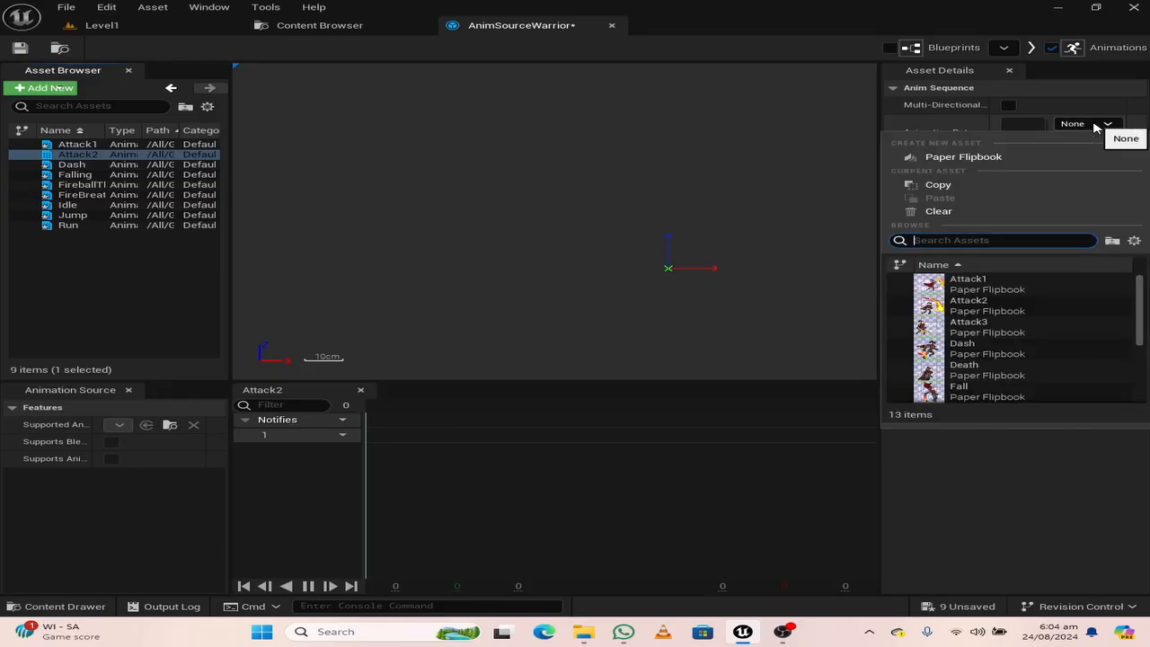
type("atac")
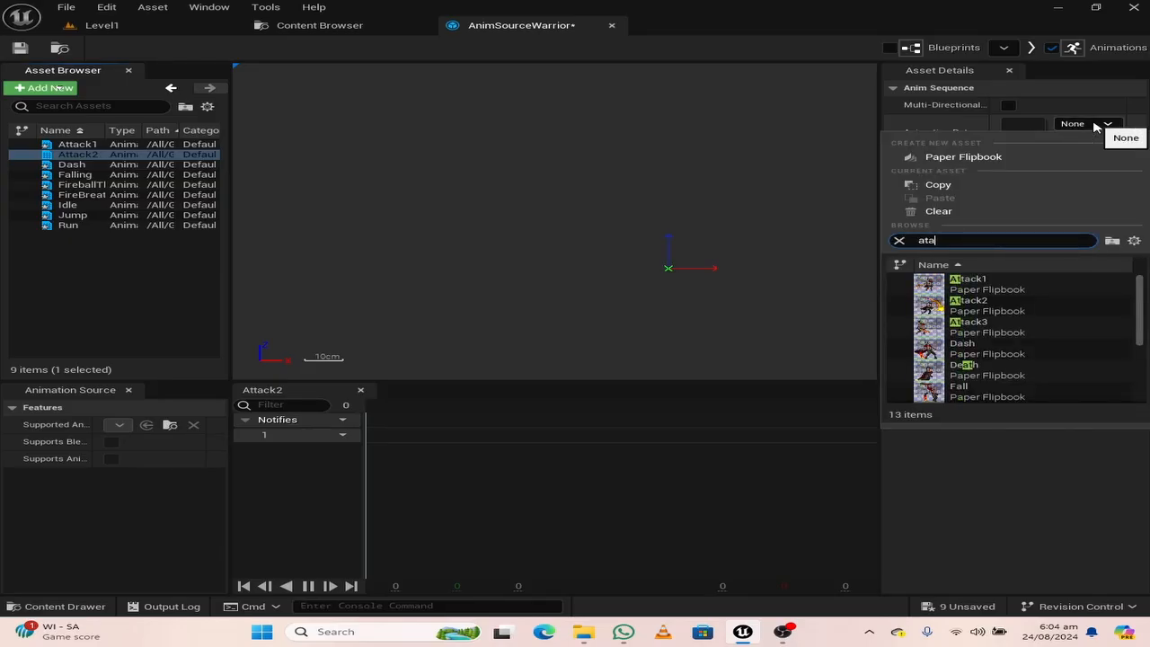
key("BackSpace")
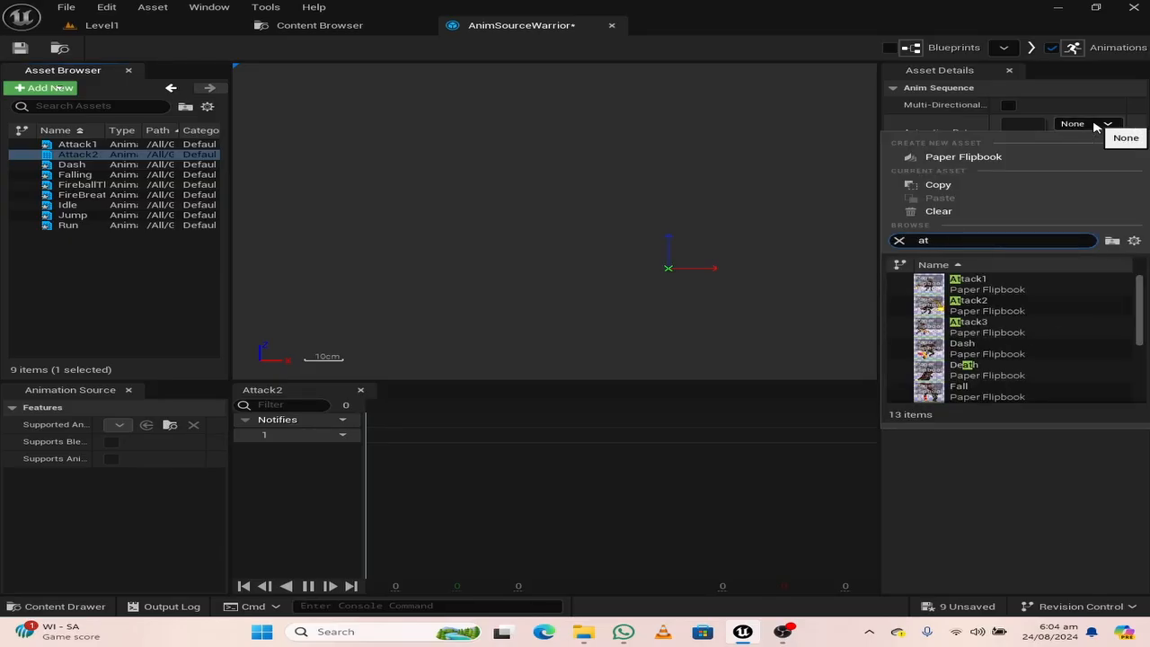
type("t")
left_click(1000, 314)
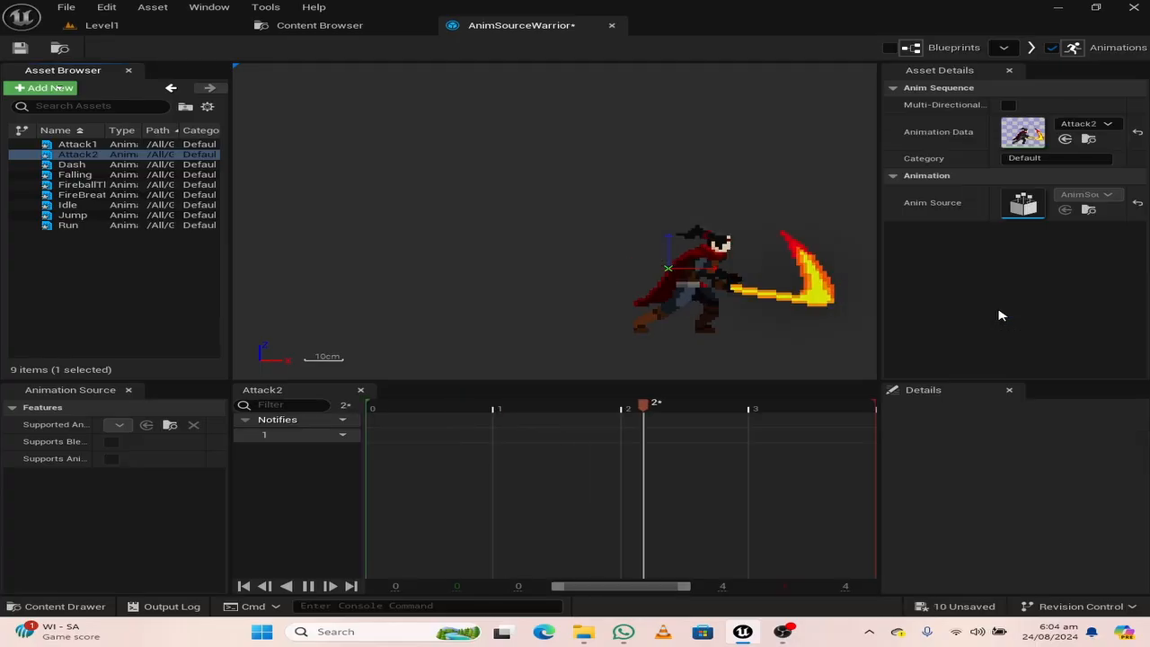
Add a new animation sequence named Attack3 and assign the Attack3 flipbook as its animation data
left_click(42, 89)
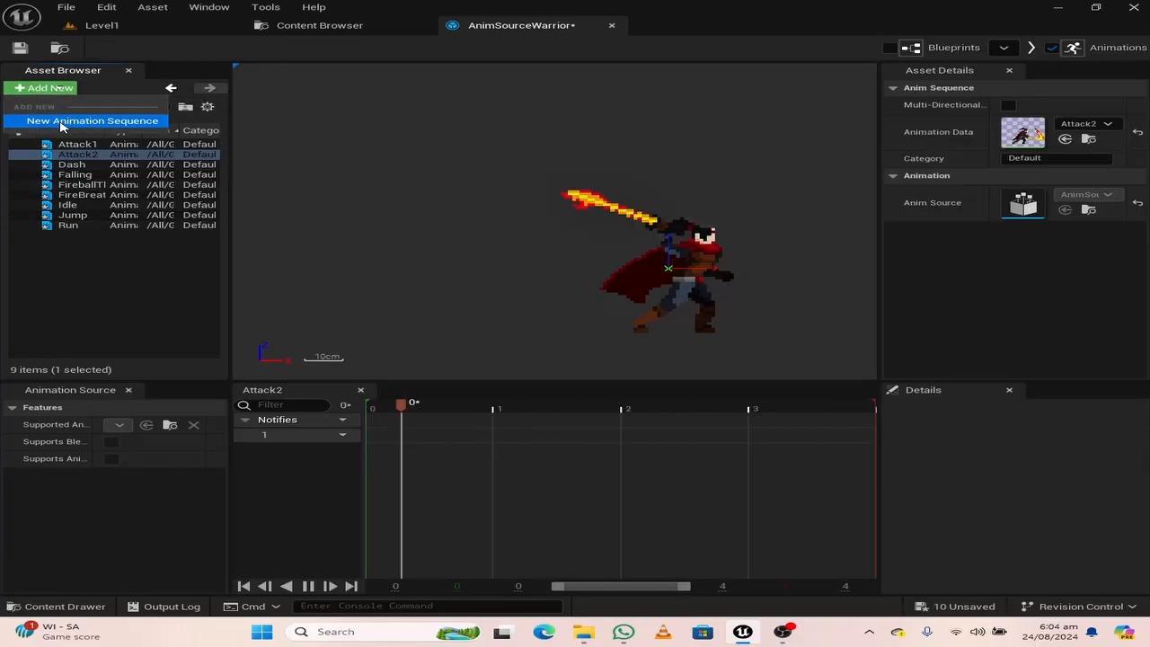
left_click(63, 121)
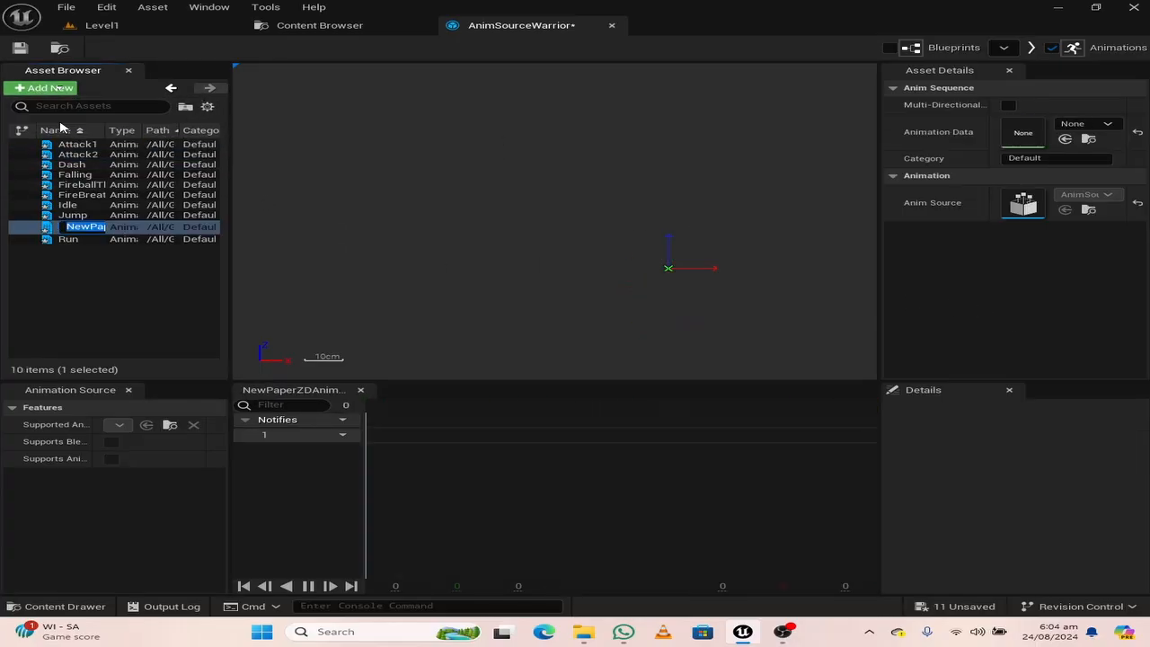
type("Attack3")
key("Return")
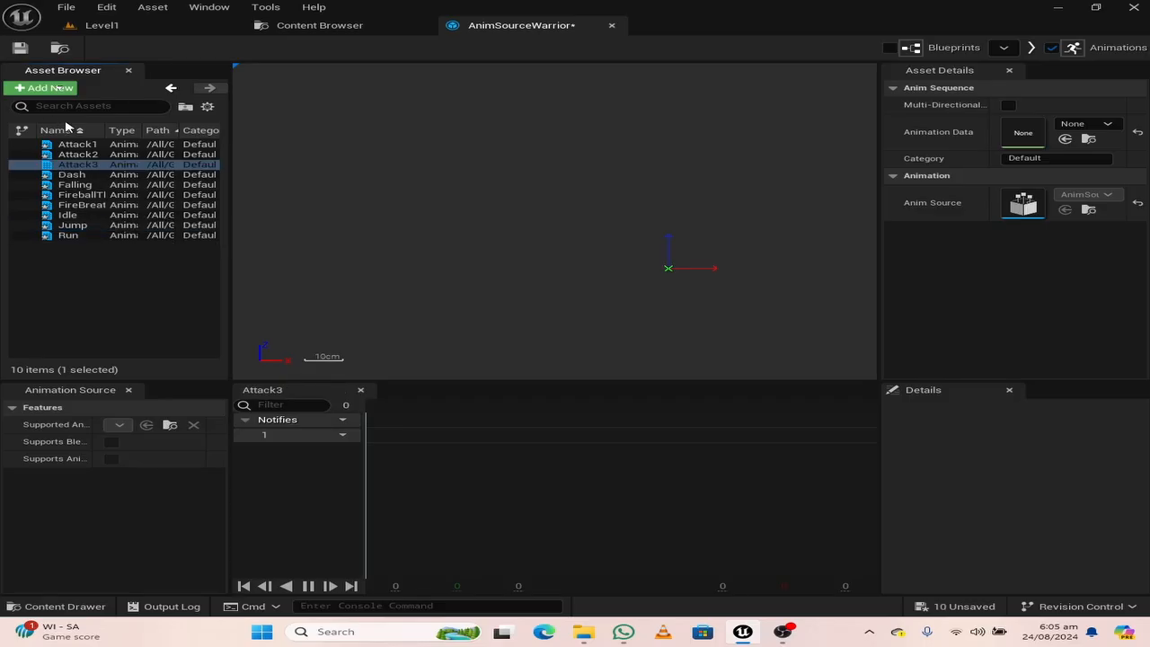
left_click(1091, 126)
left_click(975, 327)
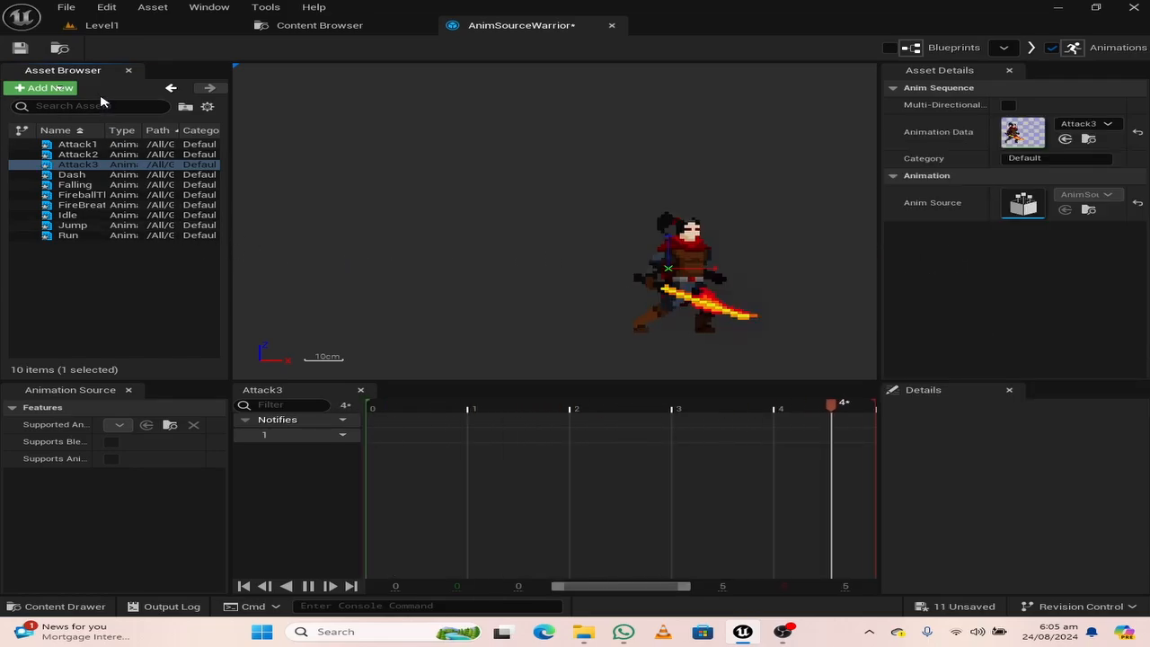
Save the AnimSourceWarrior animation source and close its editor
left_click(14, 49)
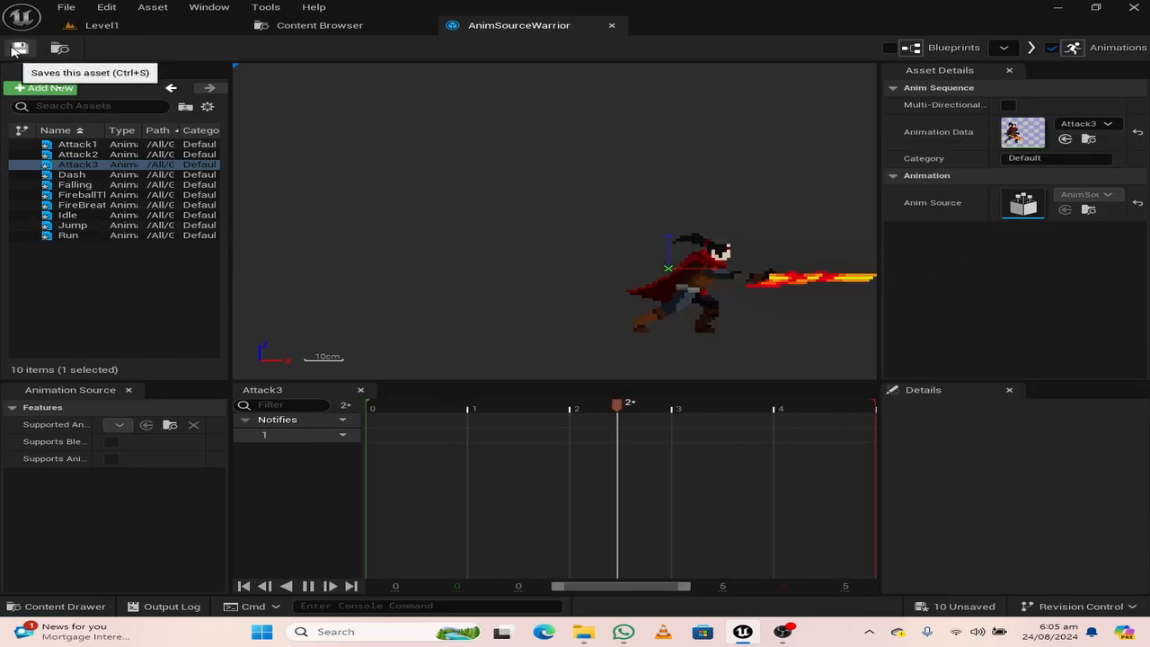
left_click(19, 51)
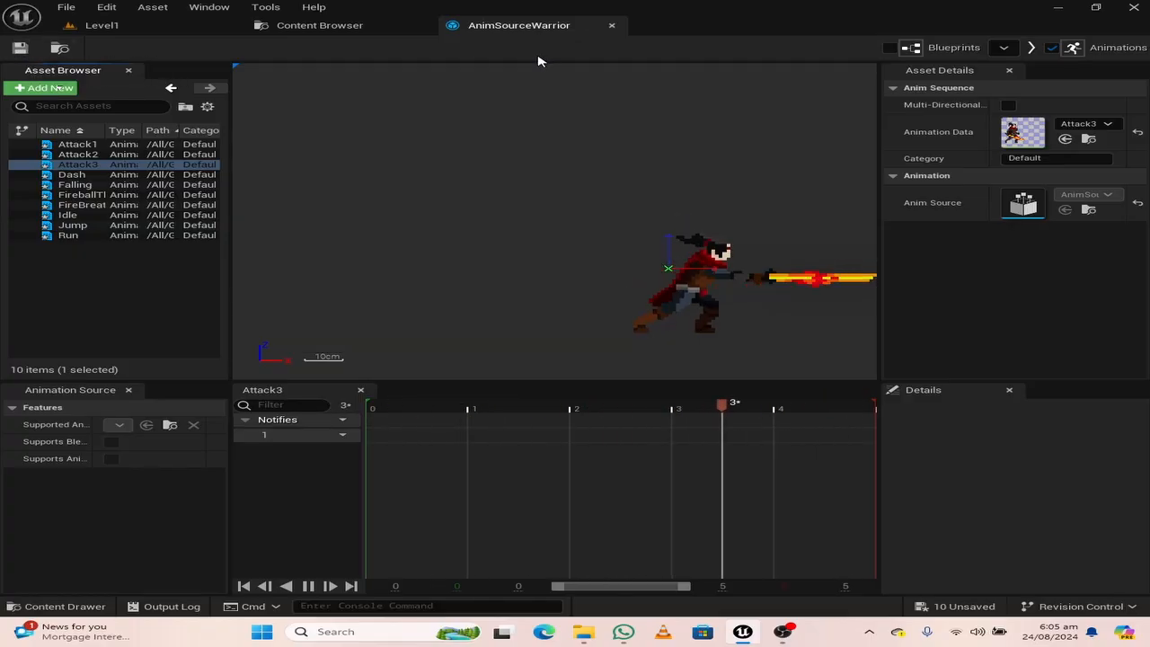
left_click(611, 26)
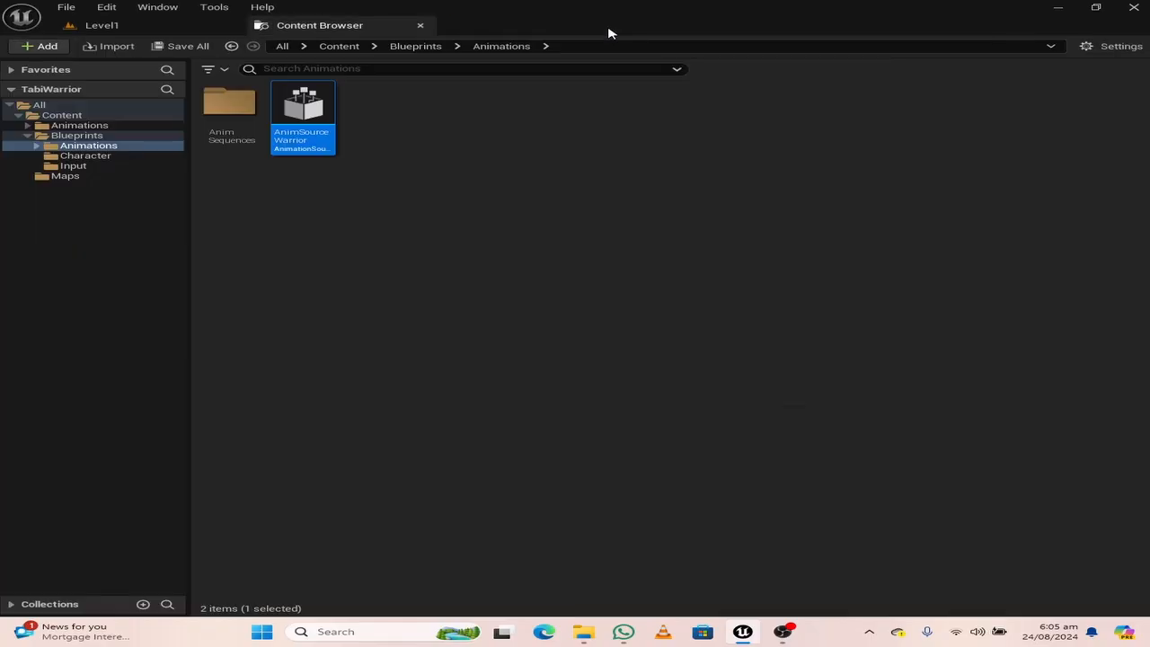
Save all the unsaved animation sequences in the project
key("ctrl+shift+s")
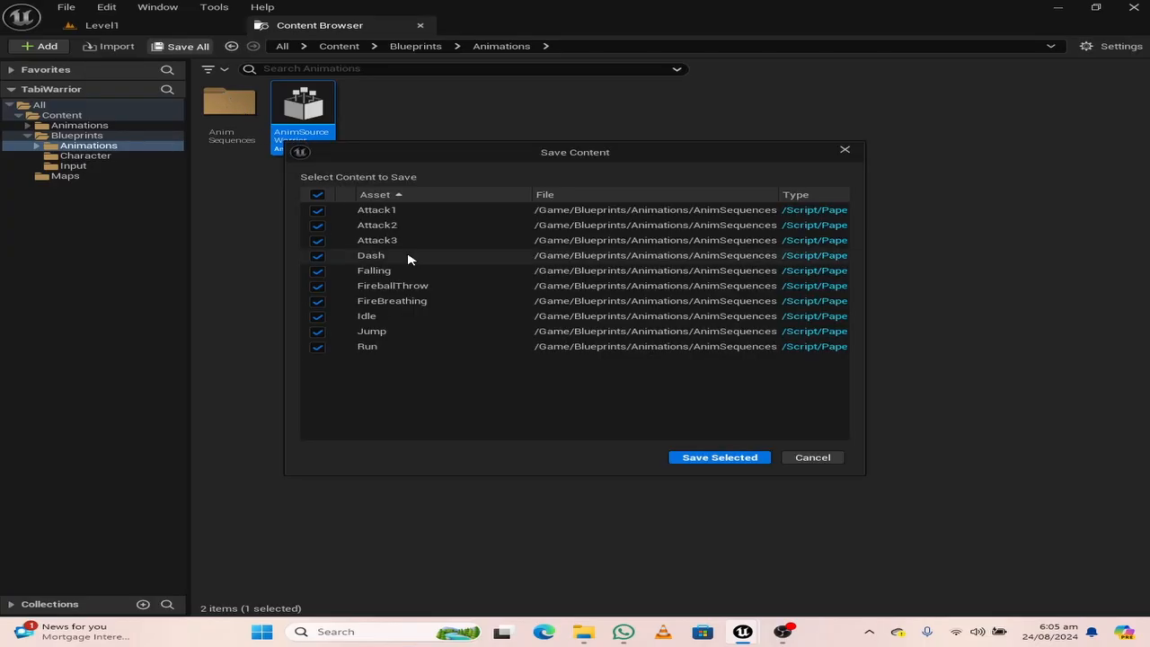
left_click(699, 467)
left_click(469, 246)
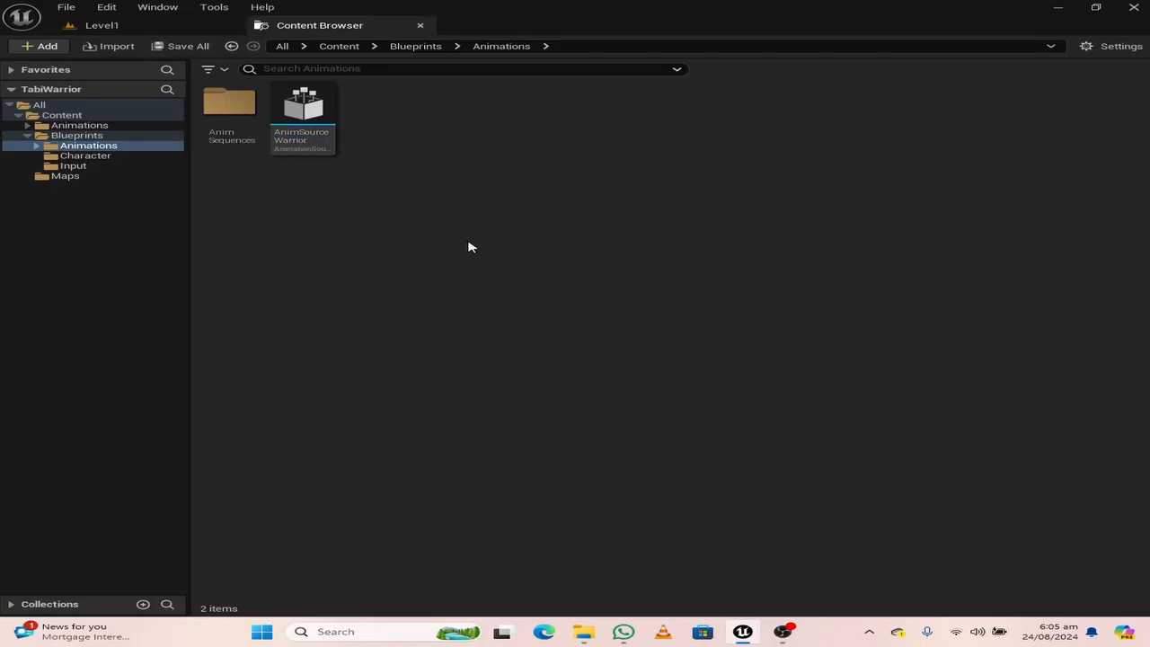
Create a PaperZD animation blueprint in the Animations folder with AnimSourceWarrior as its parent source and name it AnimBP_Warrior
right_click(515, 162)
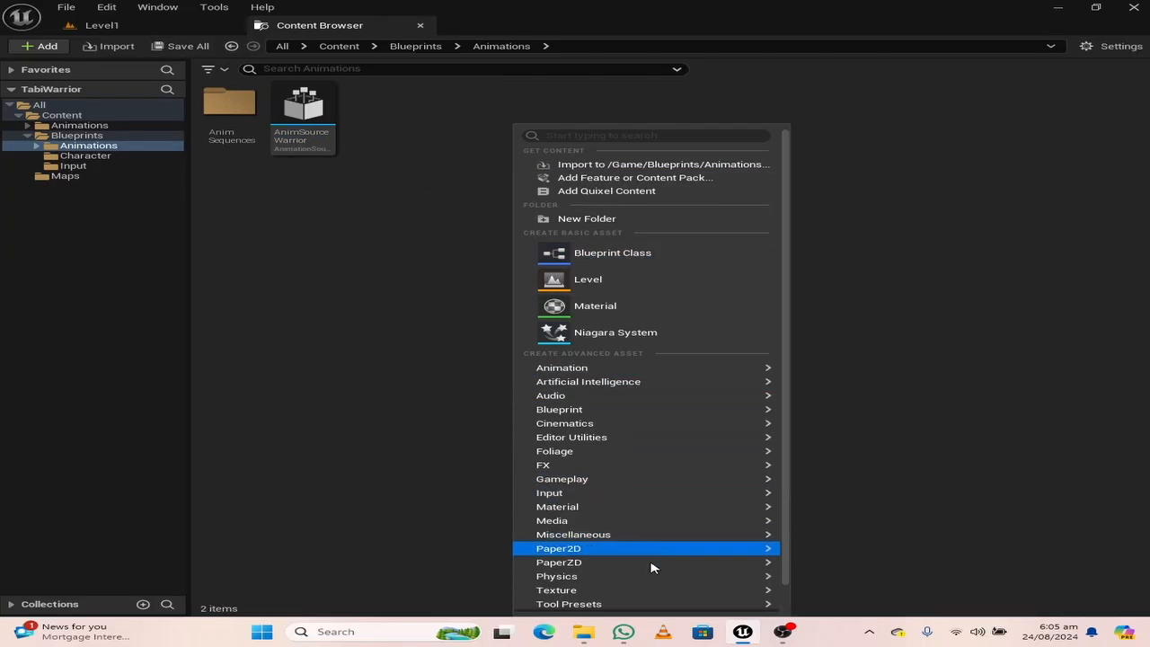
mouse_move(651, 566)
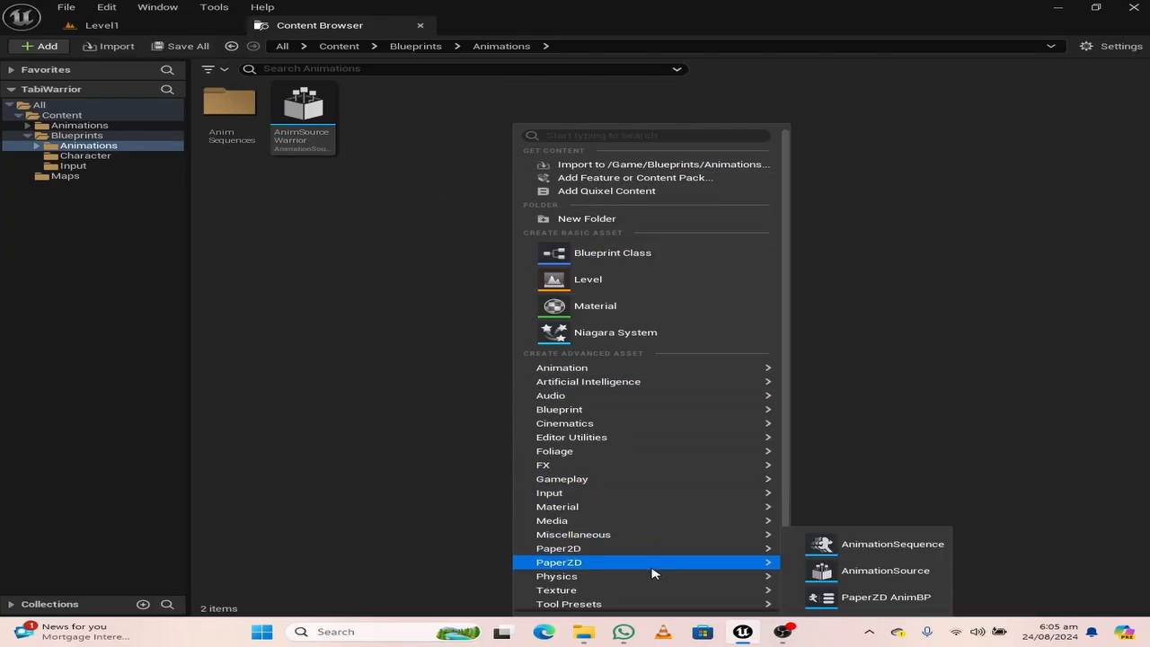
left_click(878, 597)
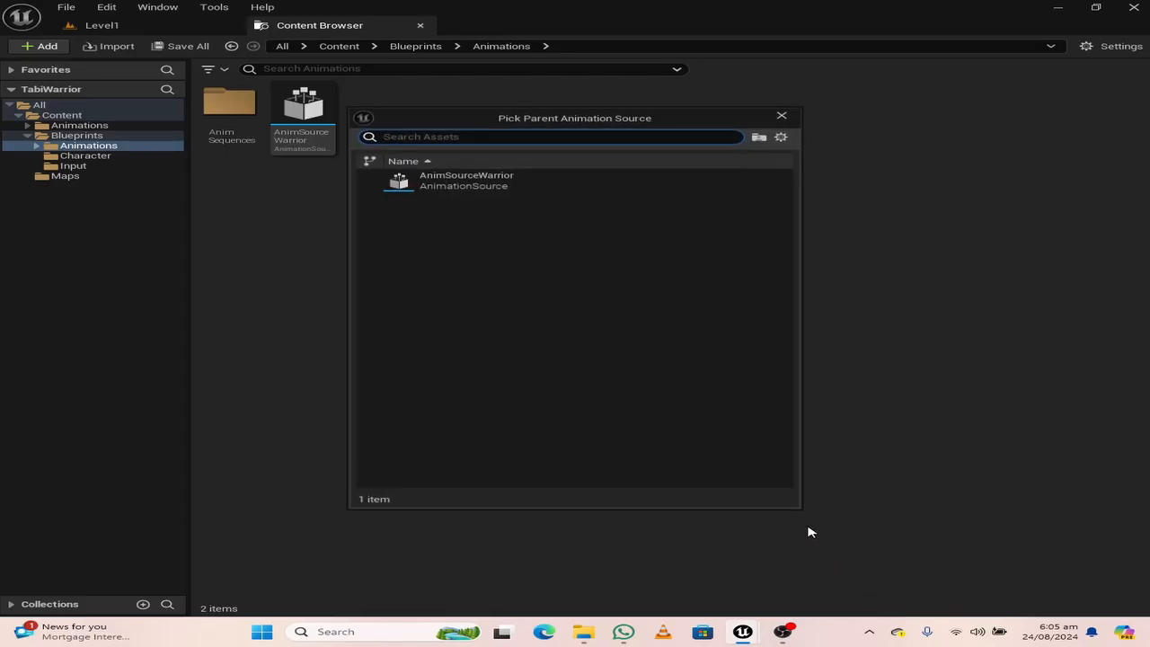
left_click(465, 181)
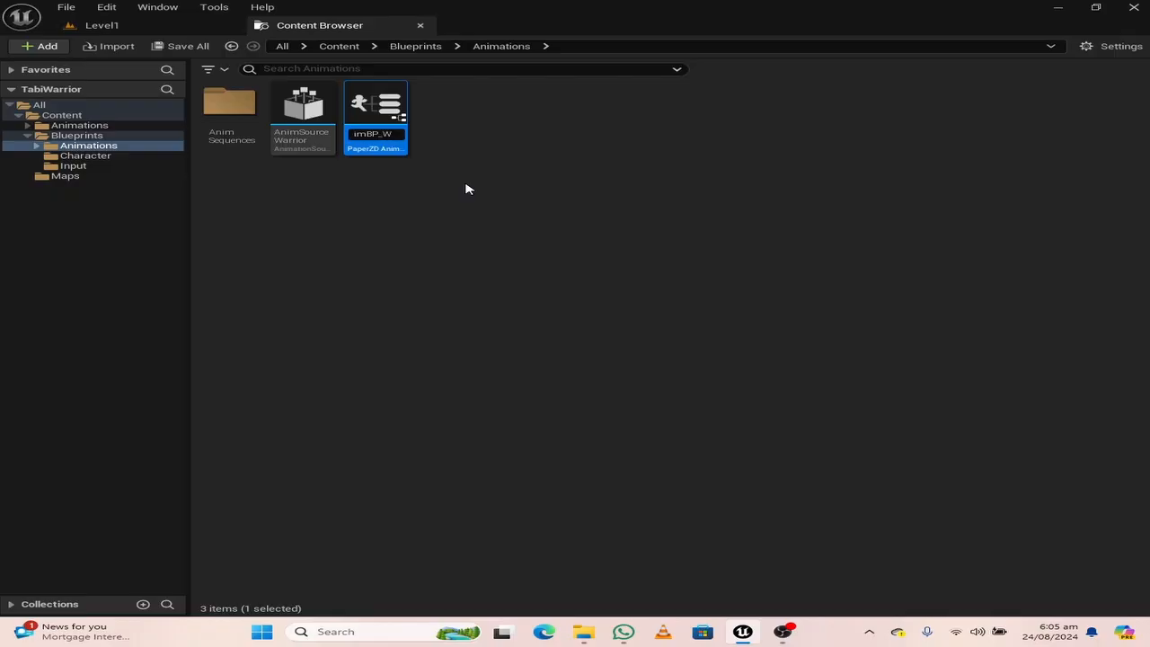
key("Return")
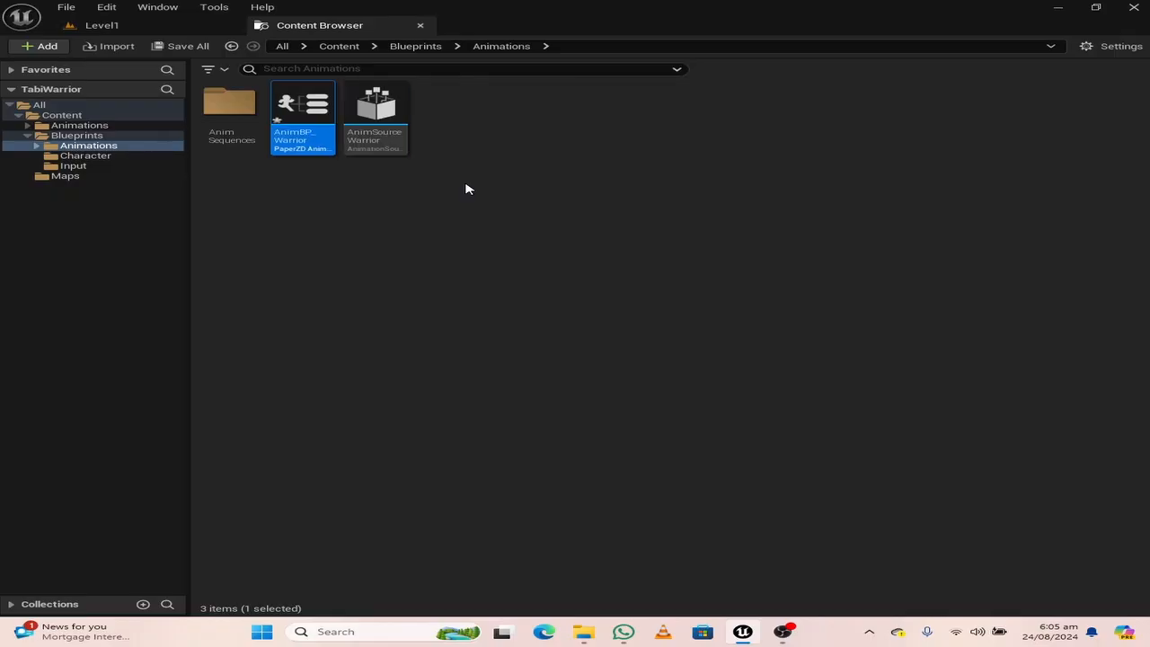
Open AnimBP_Warrior docked in the main editor window and reposition the Event On Init node in its Event Graph
key("Return")
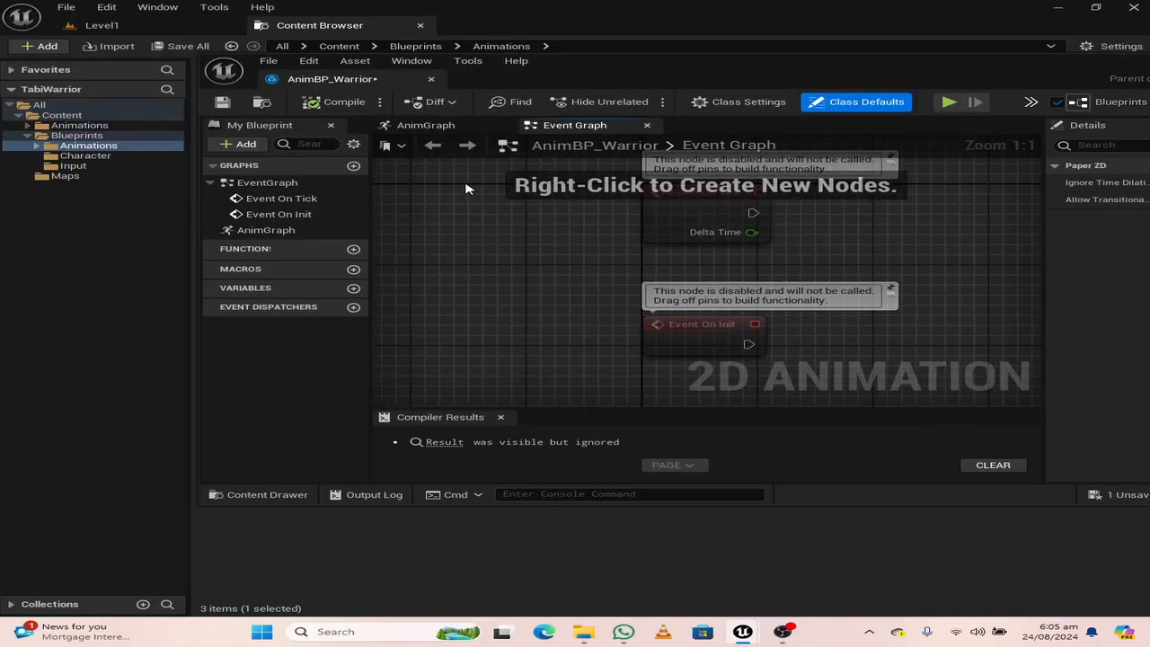
left_click_drag(341, 83, 519, 27)
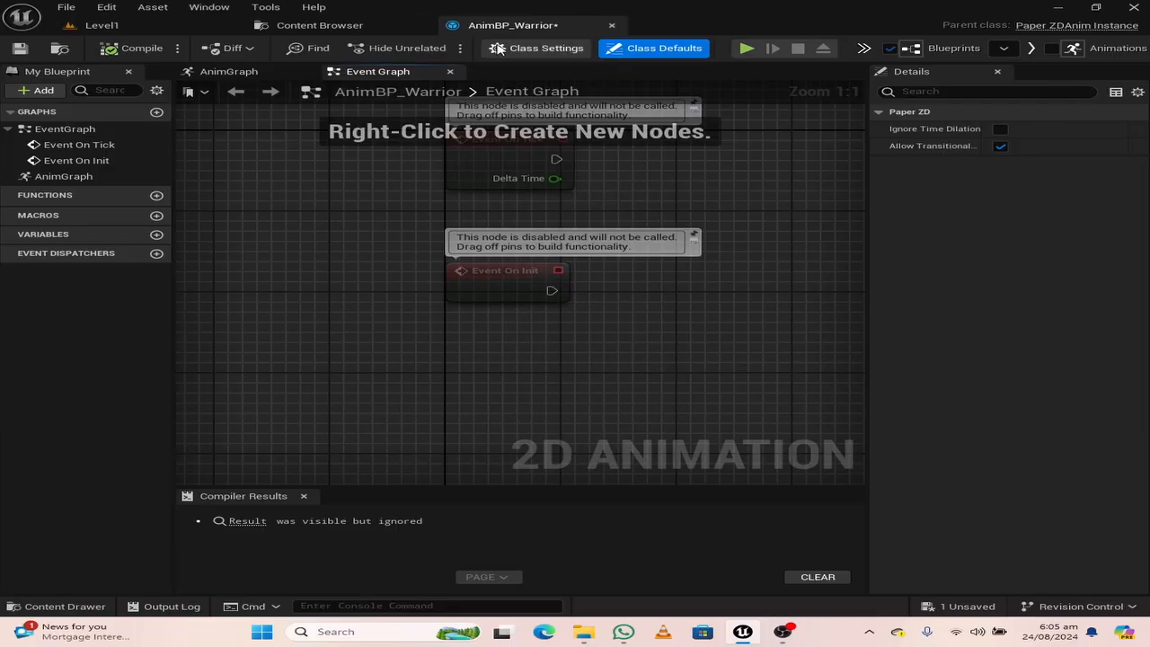
right_click_drag(580, 303, 490, 305)
scroll(440, 392, "down", 2)
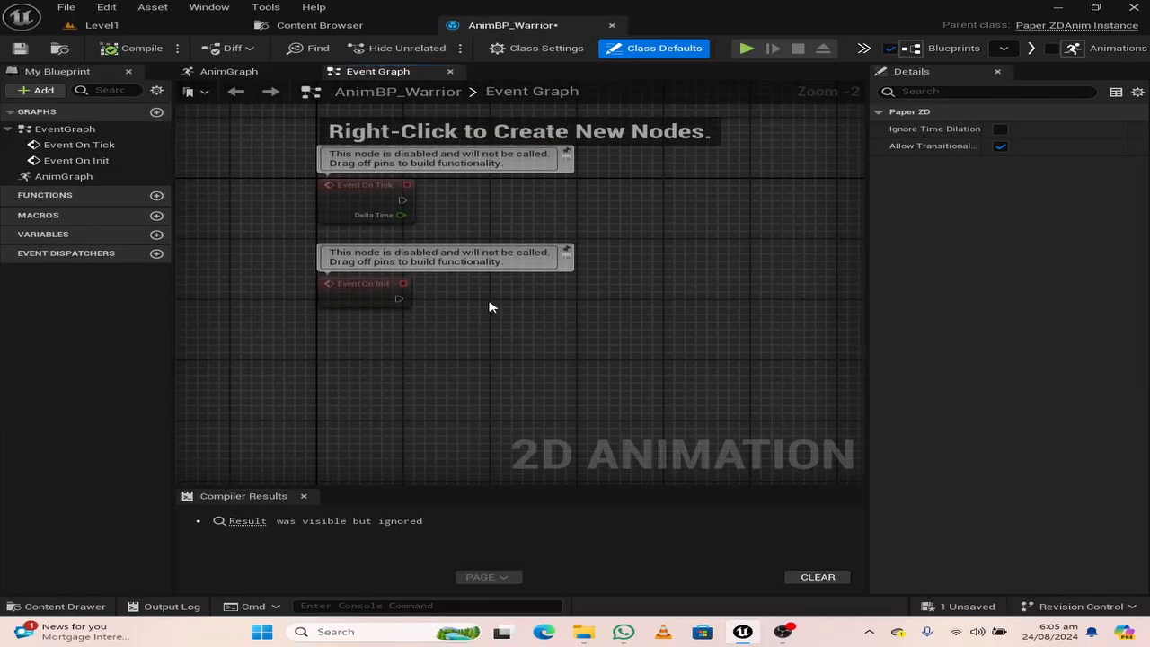
left_click_drag(350, 291, 330, 305)
right_click_drag(423, 372, 441, 311)
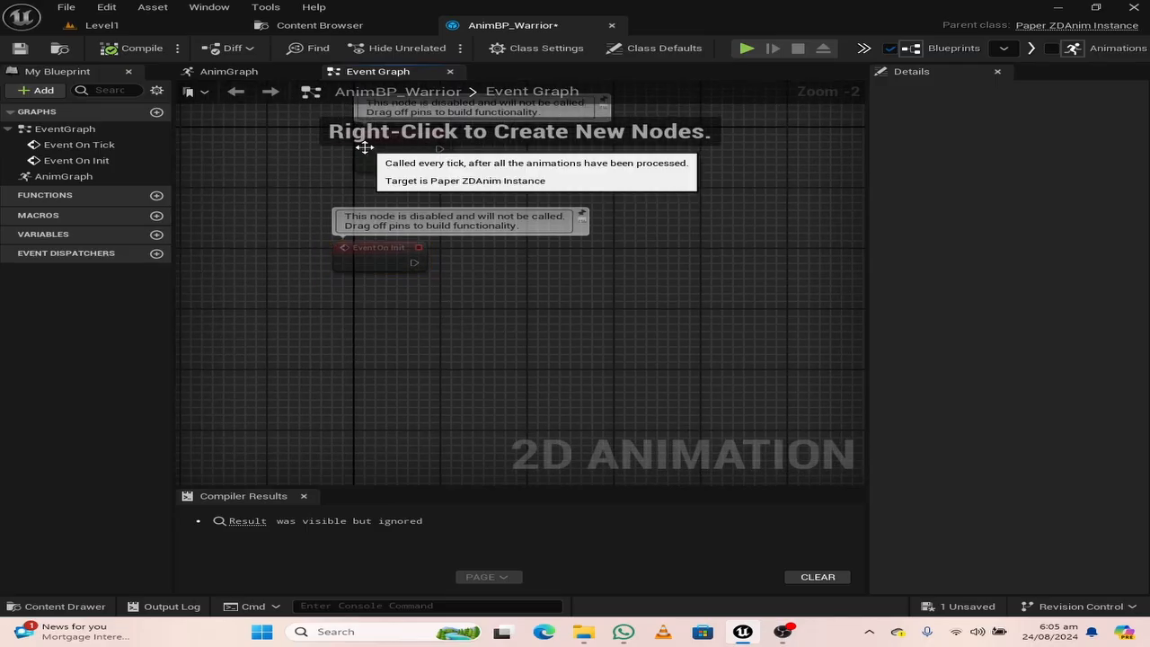
Add a Get Owning Actor node below Event On Init in the Event Graph
left_click(227, 77)
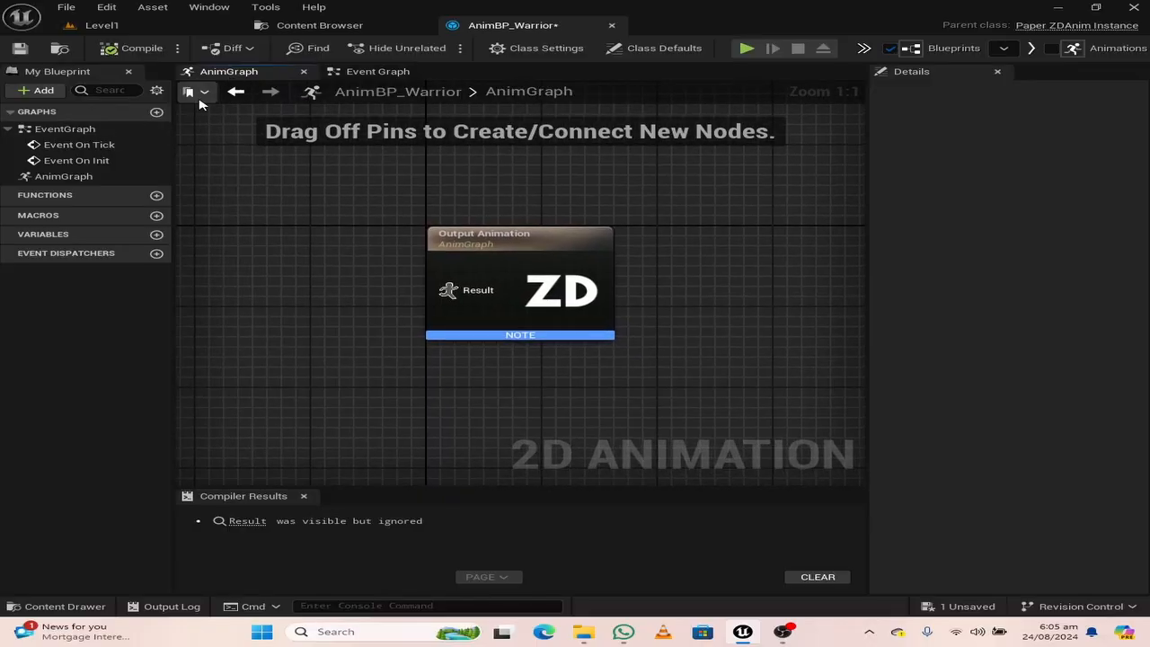
left_click(369, 74)
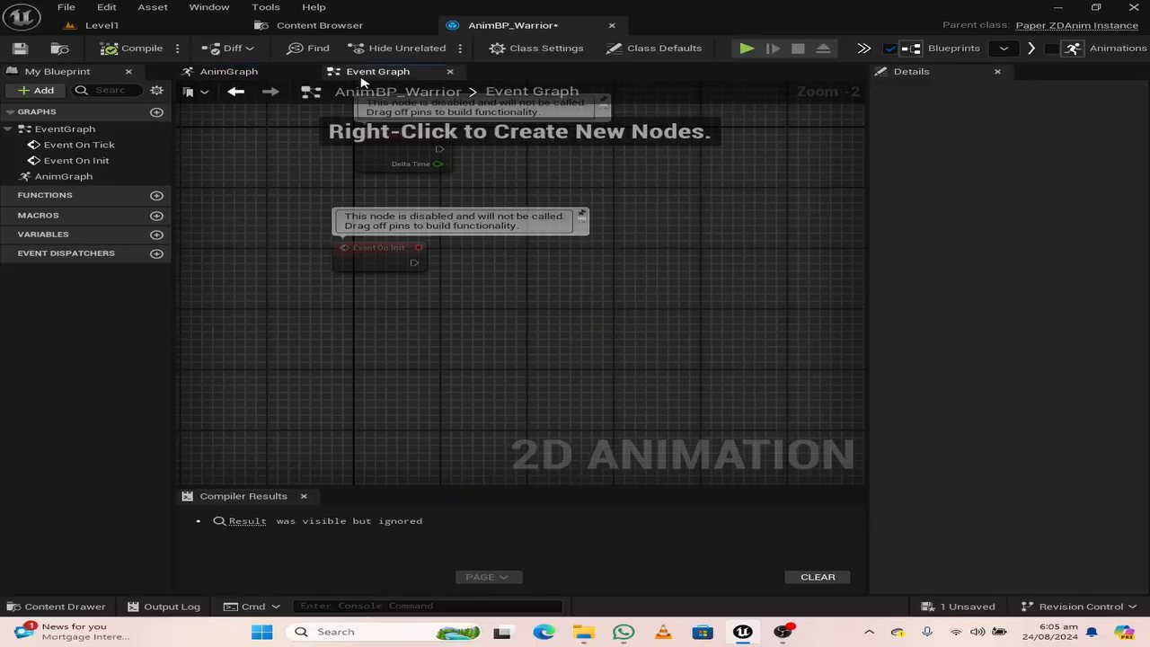
right_click(366, 350)
type("g")
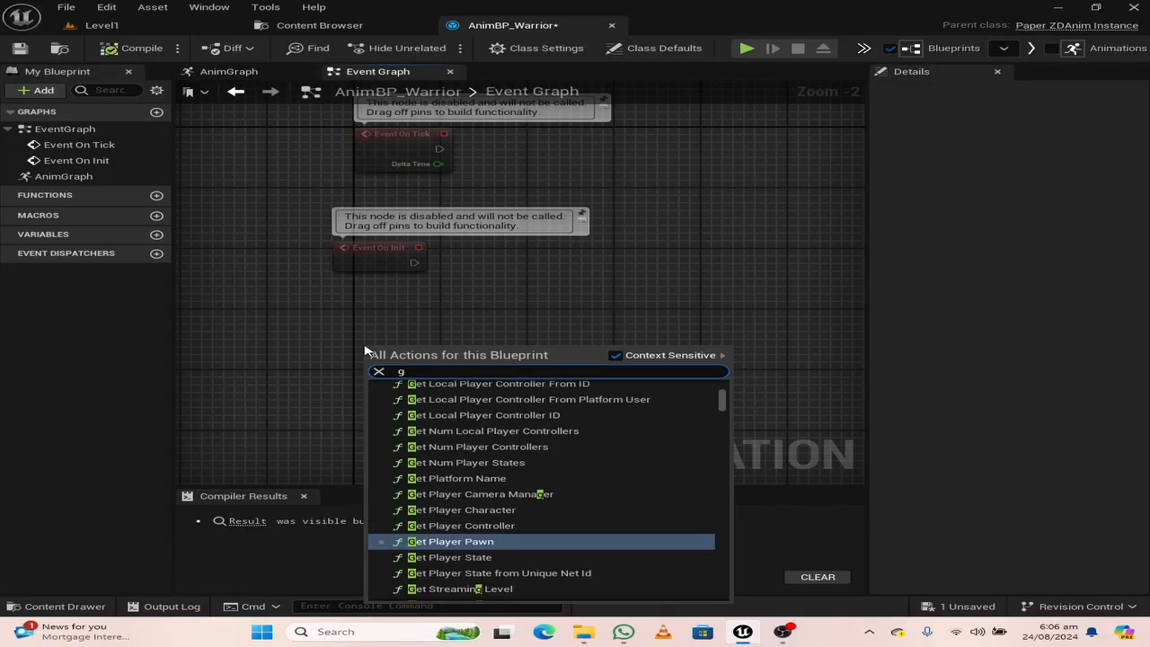
type("et owning")
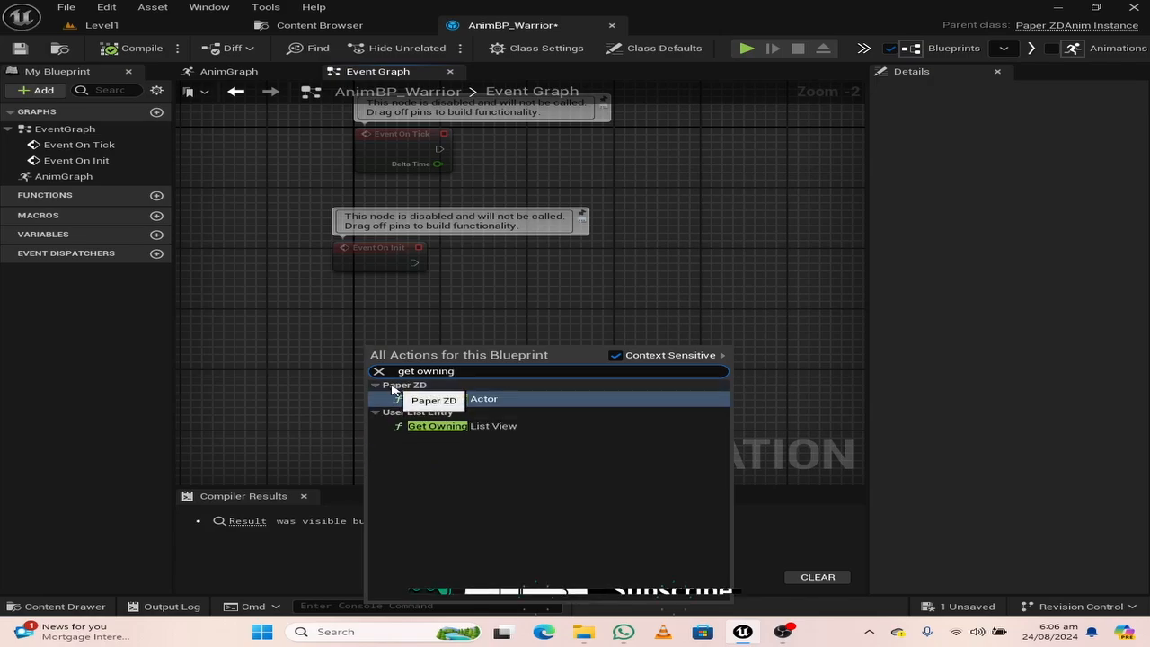
left_click(467, 399)
right_click_drag(480, 392, 429, 404)
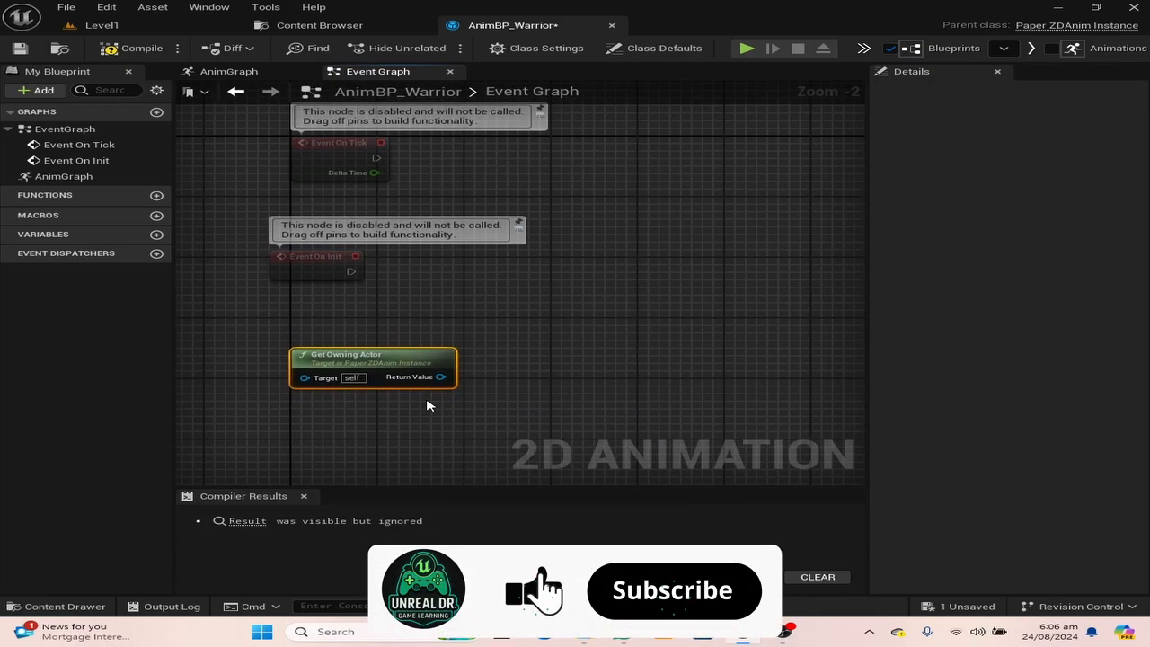
Cast the Get Owning Actor return value to BP_Character and connect Event On Init to the cast's execution input
left_click_drag(440, 378, 528, 313)
type("cast chara")
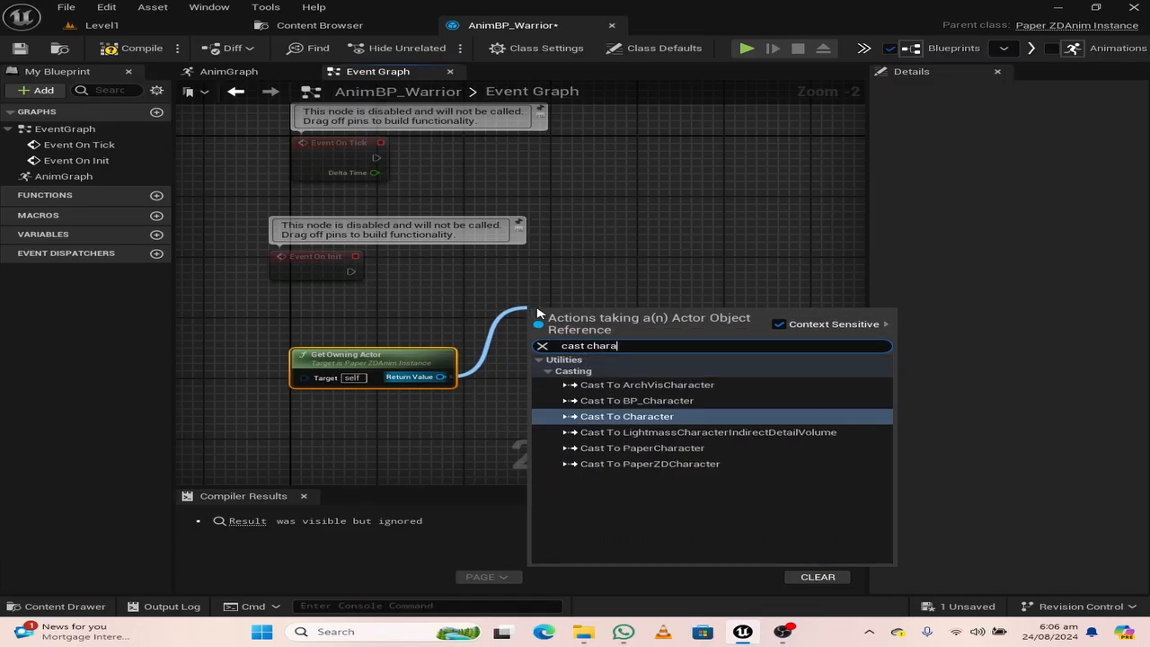
left_click(674, 401)
left_click_drag(580, 312, 569, 259)
left_click_drag(350, 271, 521, 270)
right_click_drag(582, 338, 439, 332)
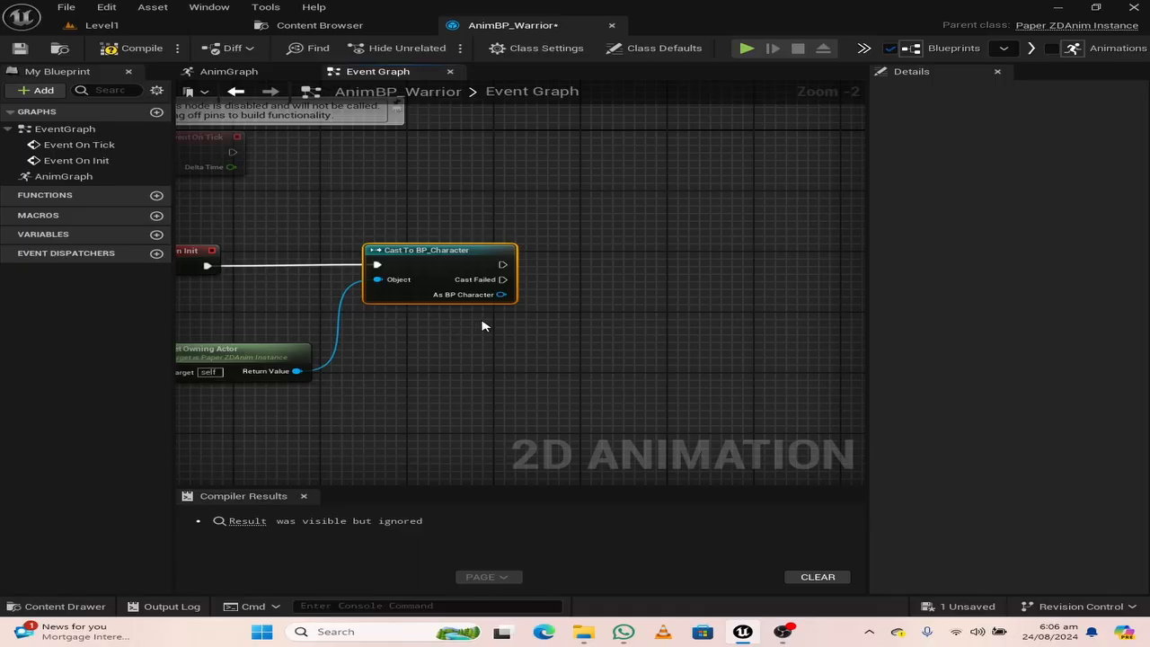
Promote the cast's As BP Character output to a variable with its SET node aligned beside the cast, and compile and save the blueprint
left_click_drag(501, 295, 595, 286)
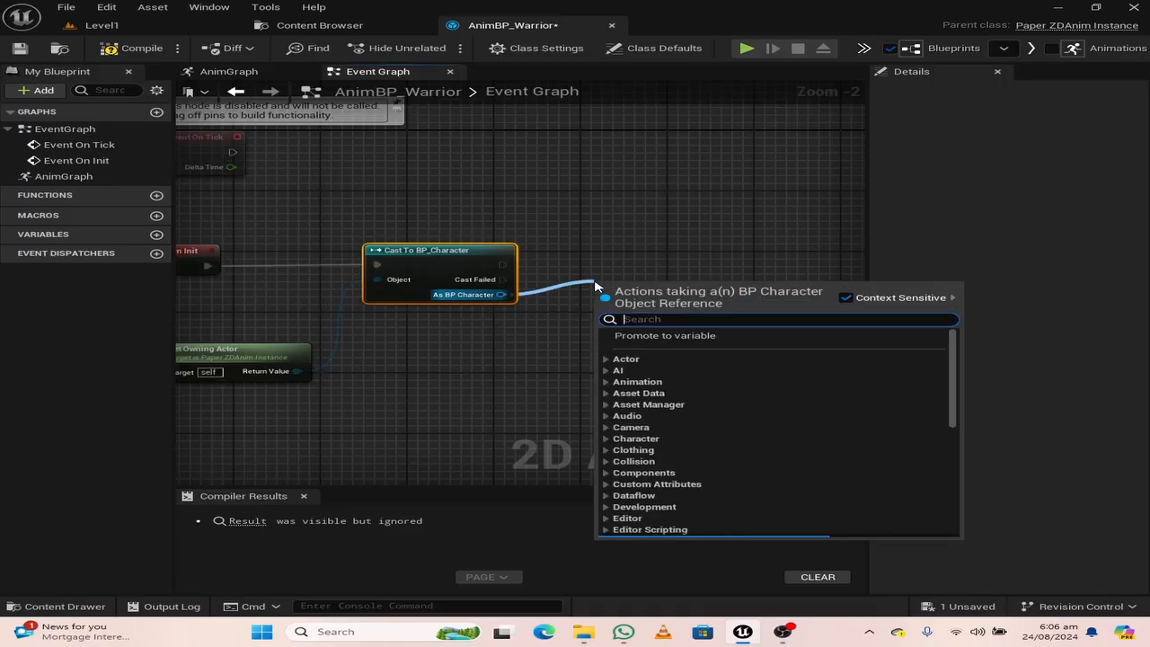
left_click(652, 335)
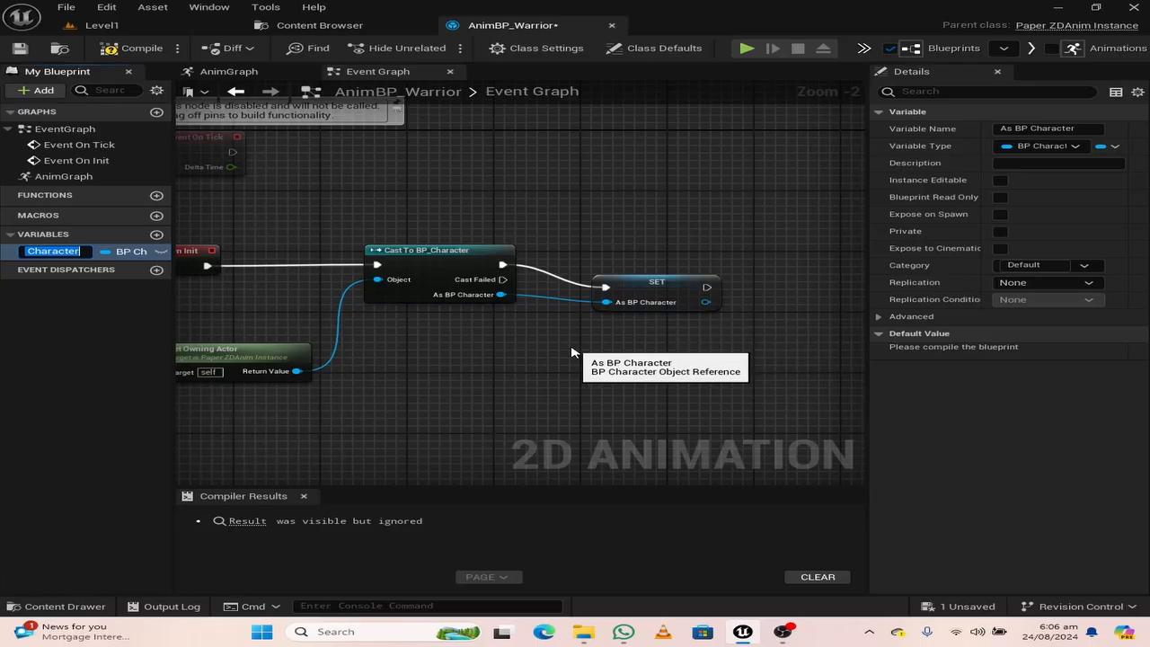
left_click_drag(639, 275, 646, 258)
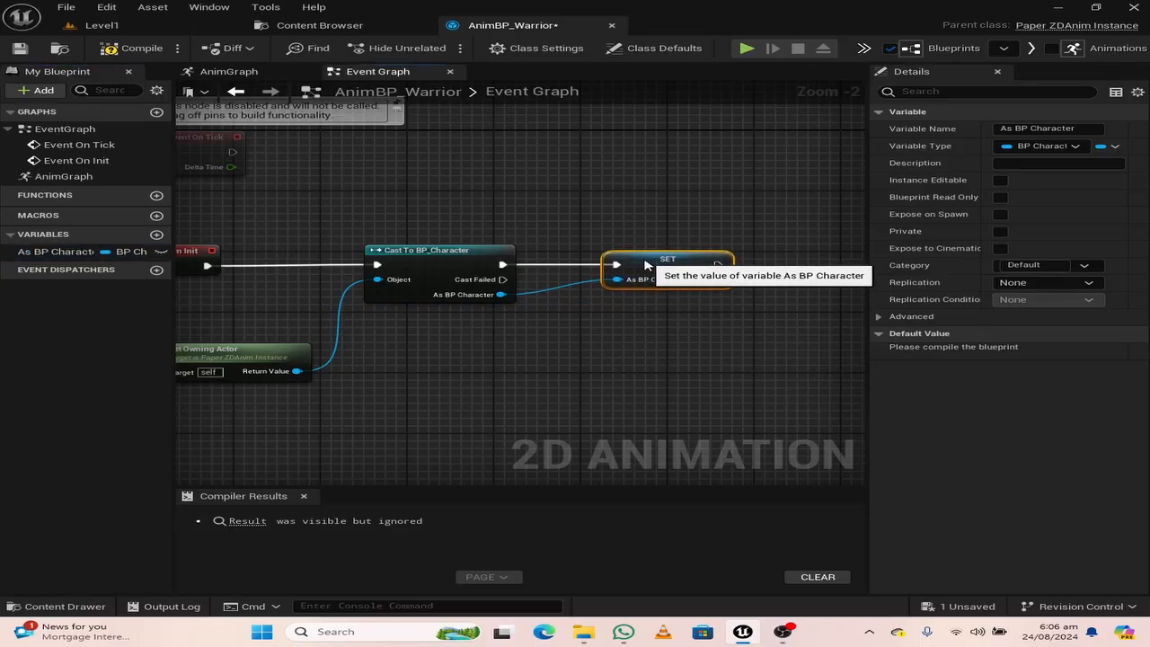
left_click(130, 48)
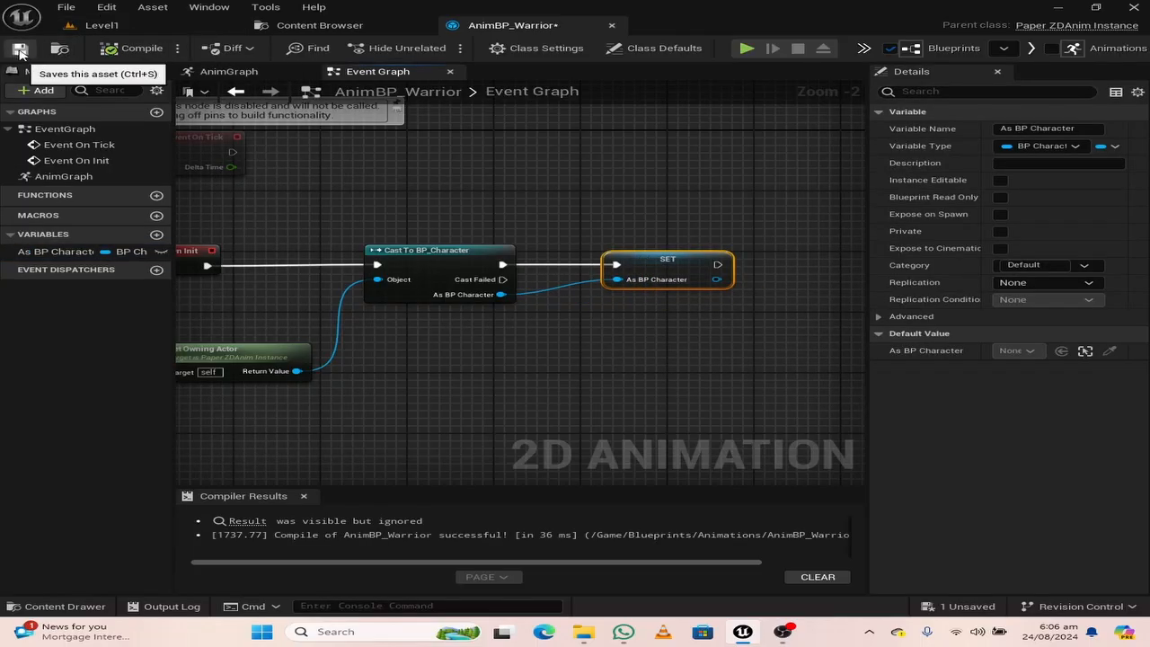
left_click(20, 47)
Add a Play Idle node in the AnimGraph and connect its animation output to the Output Animation result
left_click(236, 78)
scroll(424, 279, "down", 2)
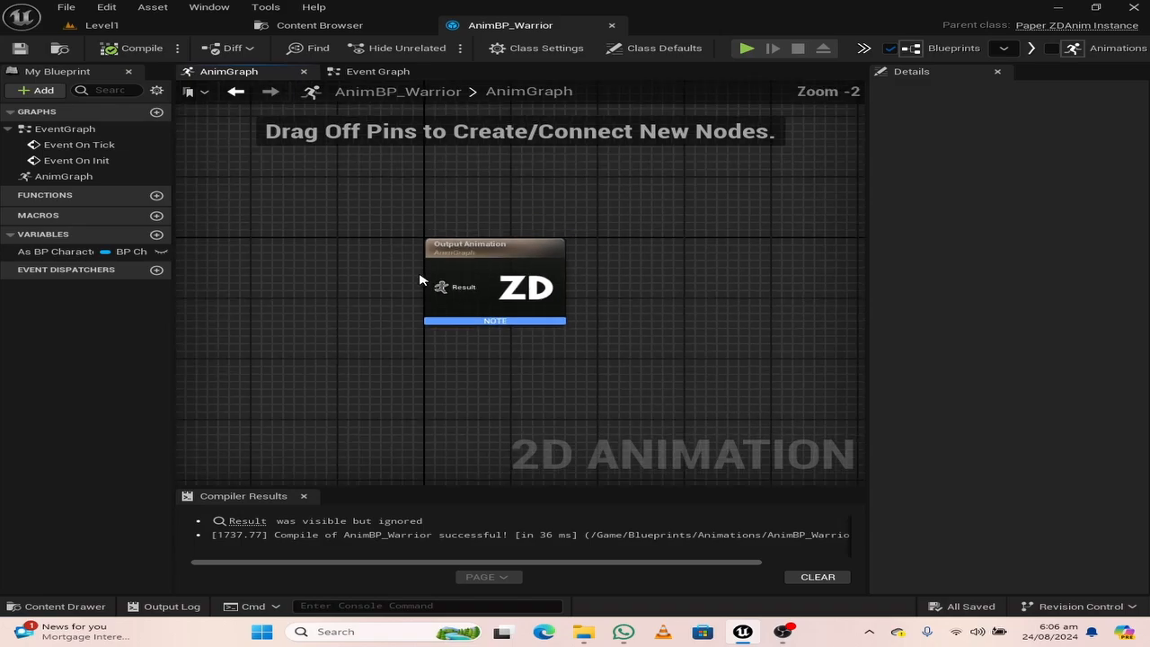
right_click_drag(361, 326, 632, 318)
right_click(246, 285)
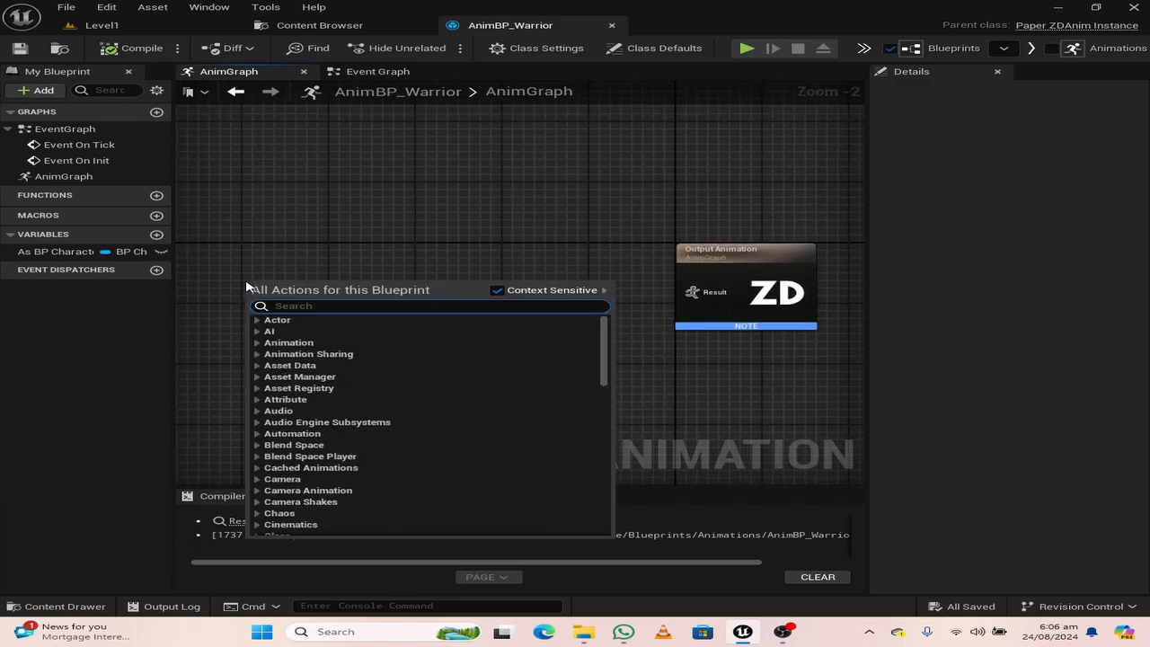
type("play idle")
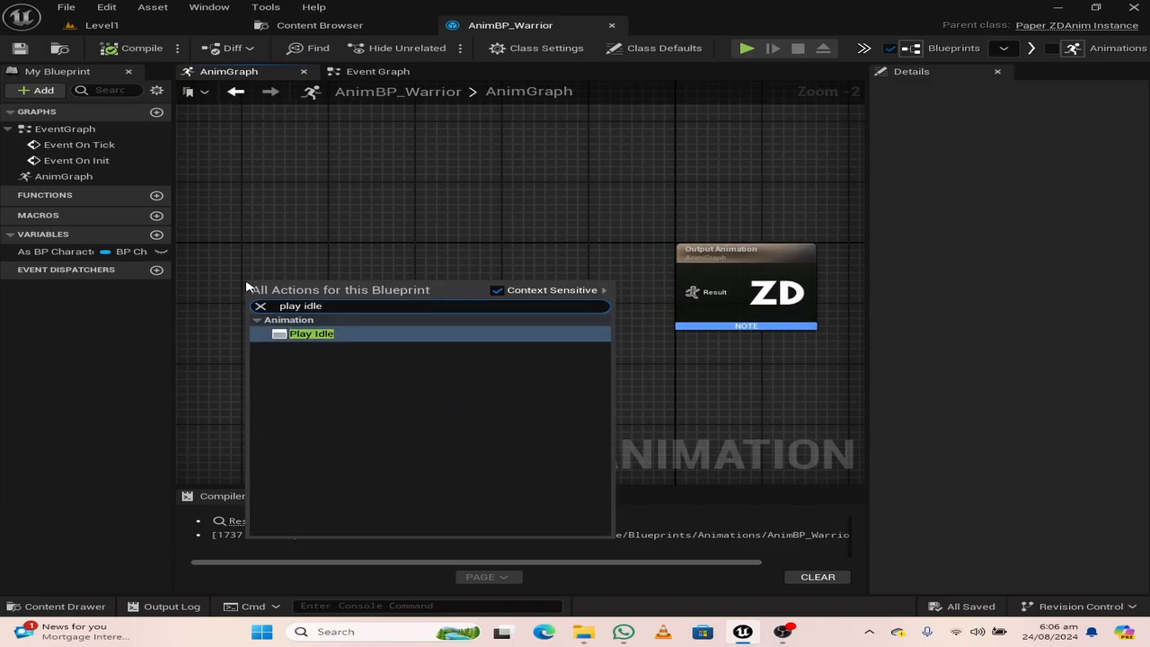
left_click(331, 334)
left_click_drag(274, 287, 709, 293)
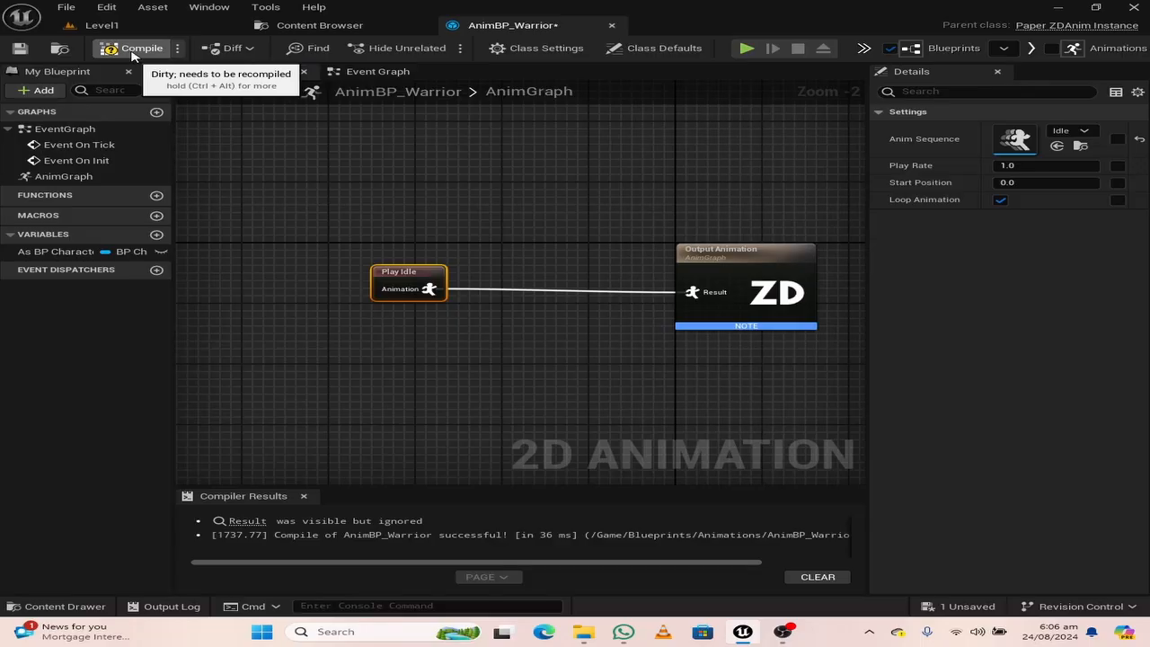
Compile and save AnimBP_Warrior with the idle animation connected
right_click_drag(432, 378, 421, 282)
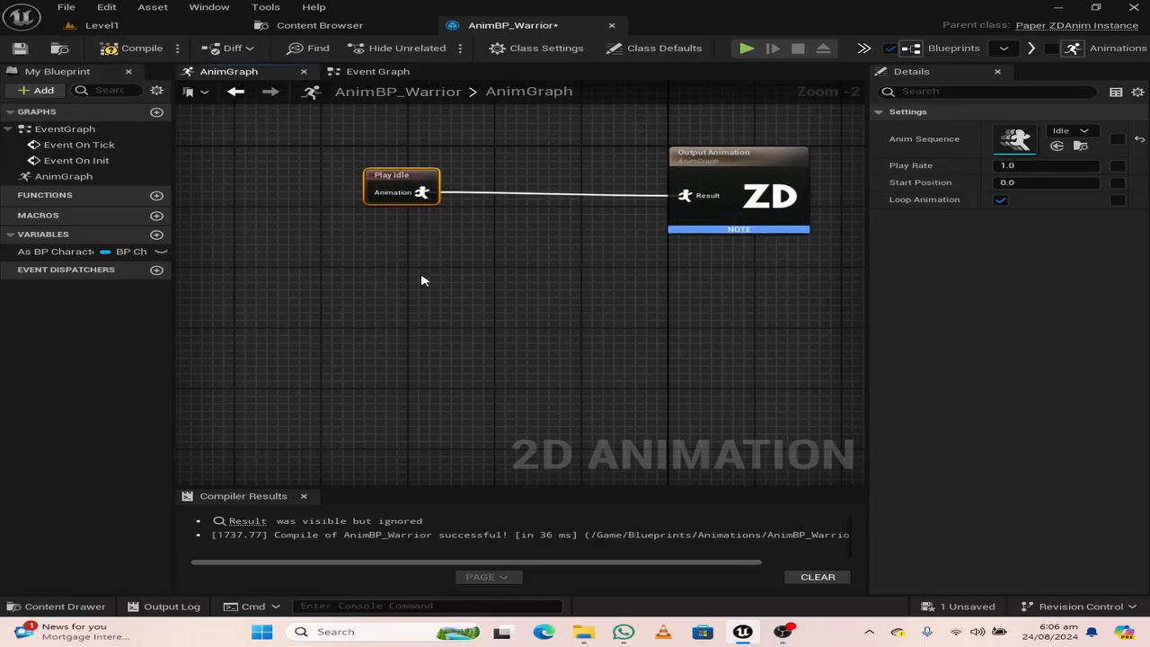
left_click(133, 48)
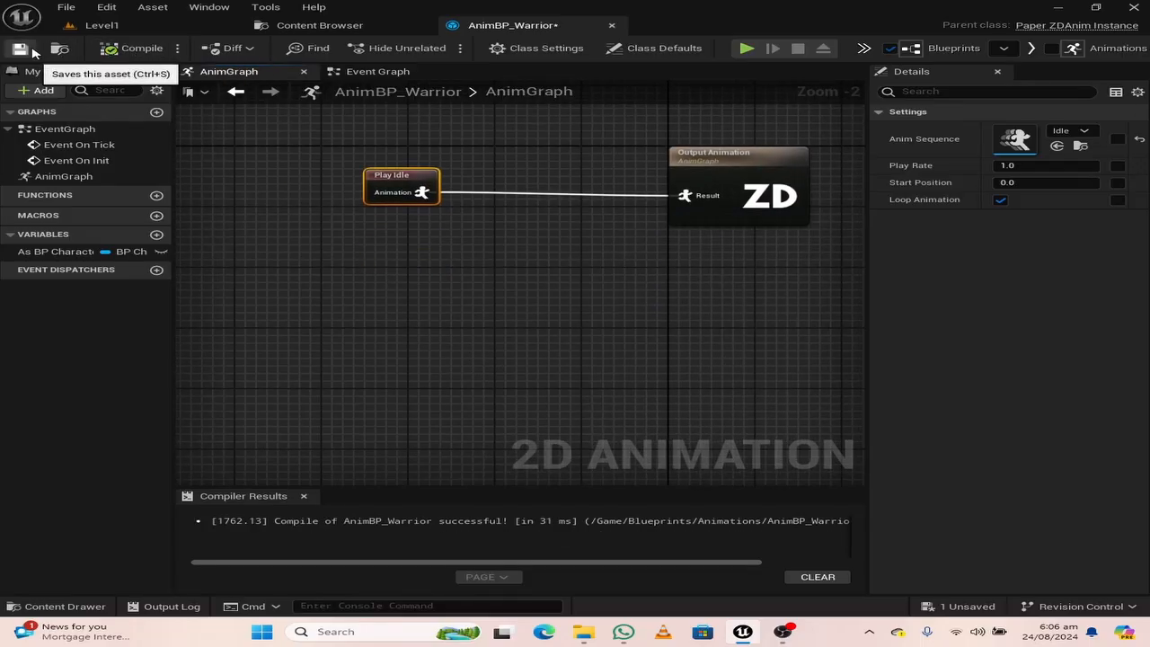
left_click(19, 47)
Open the BP_Character blueprint from the Blueprints/Character folder
left_click(310, 26)
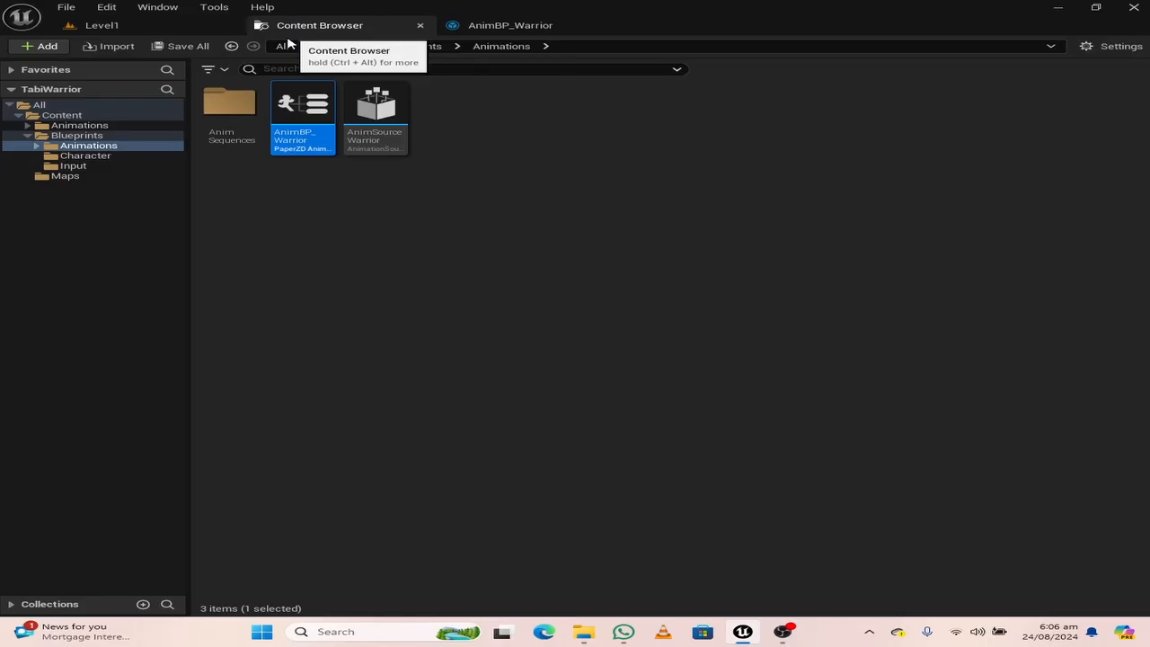
left_click(90, 155)
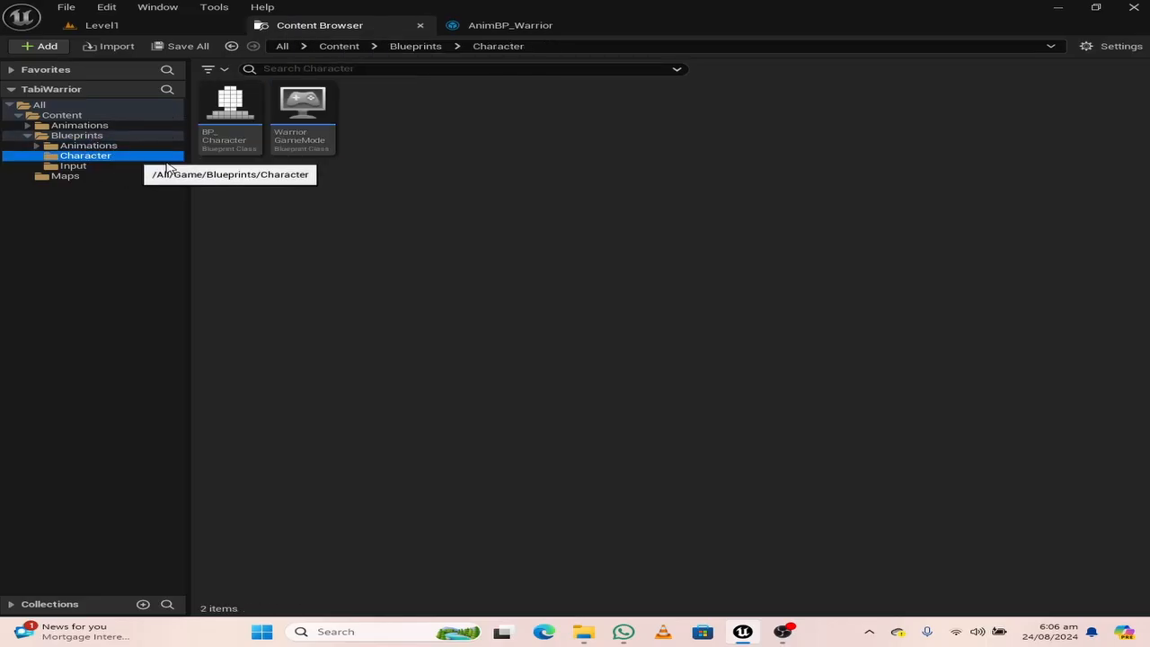
left_click(228, 118)
double_click(228, 119)
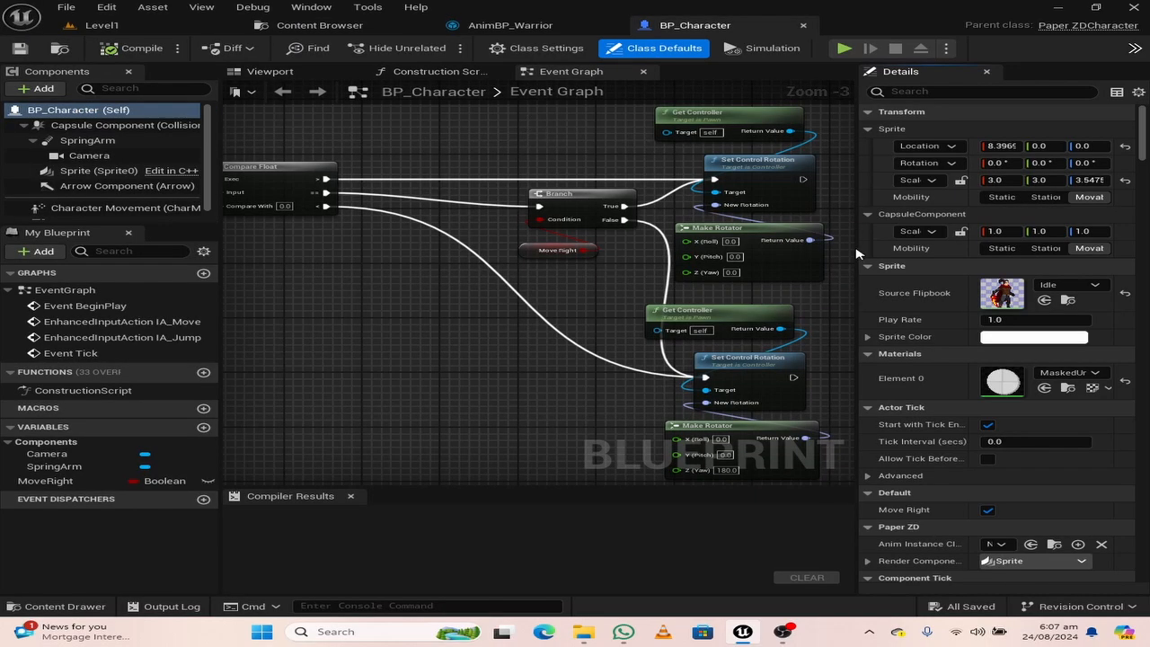
Set the Animation Component's Anim Instance Class to AnimBP_Warrior, and compile and save BP_Character
left_click(108, 170)
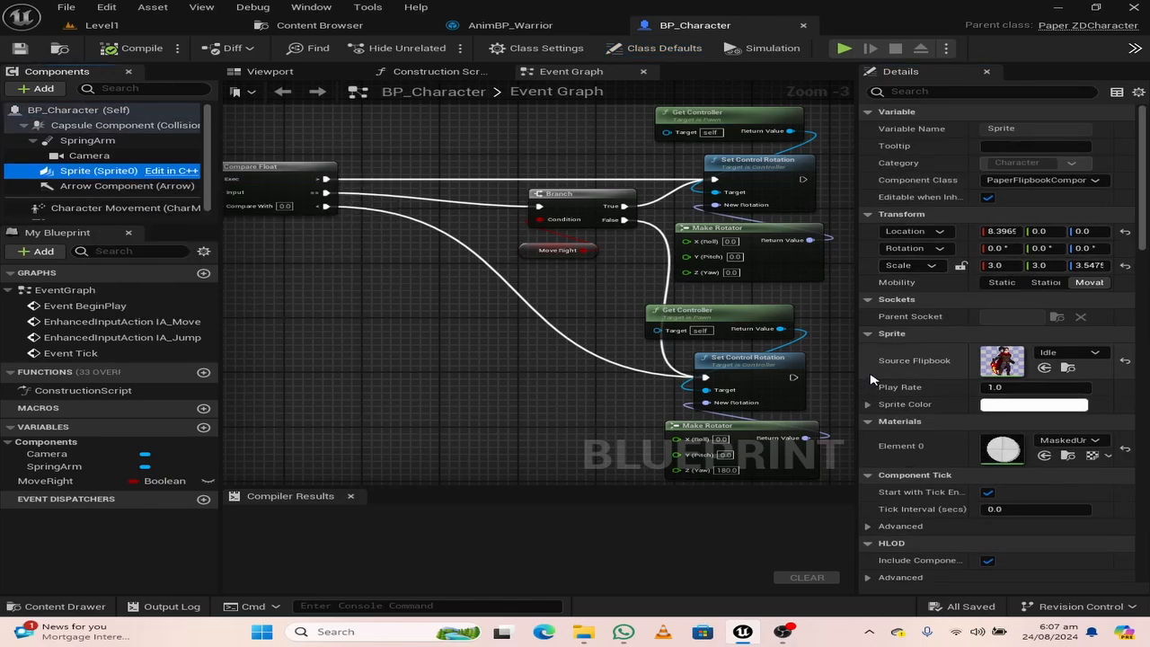
scroll(108, 180, "down", 1)
left_click(102, 213)
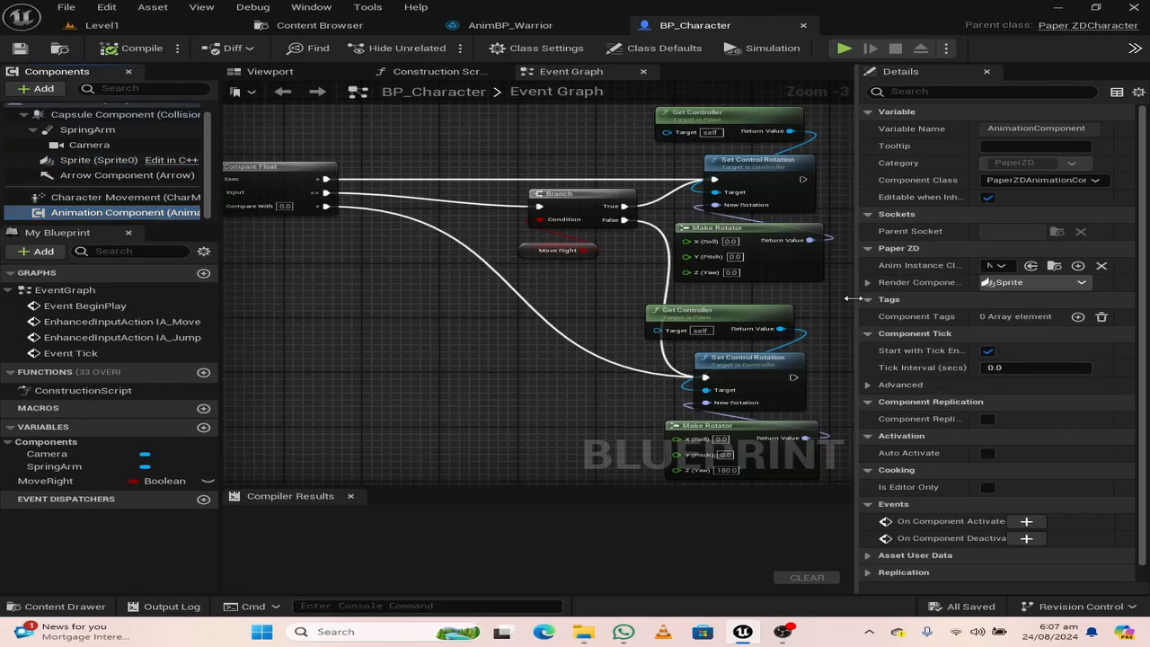
left_click_drag(855, 304, 744, 304)
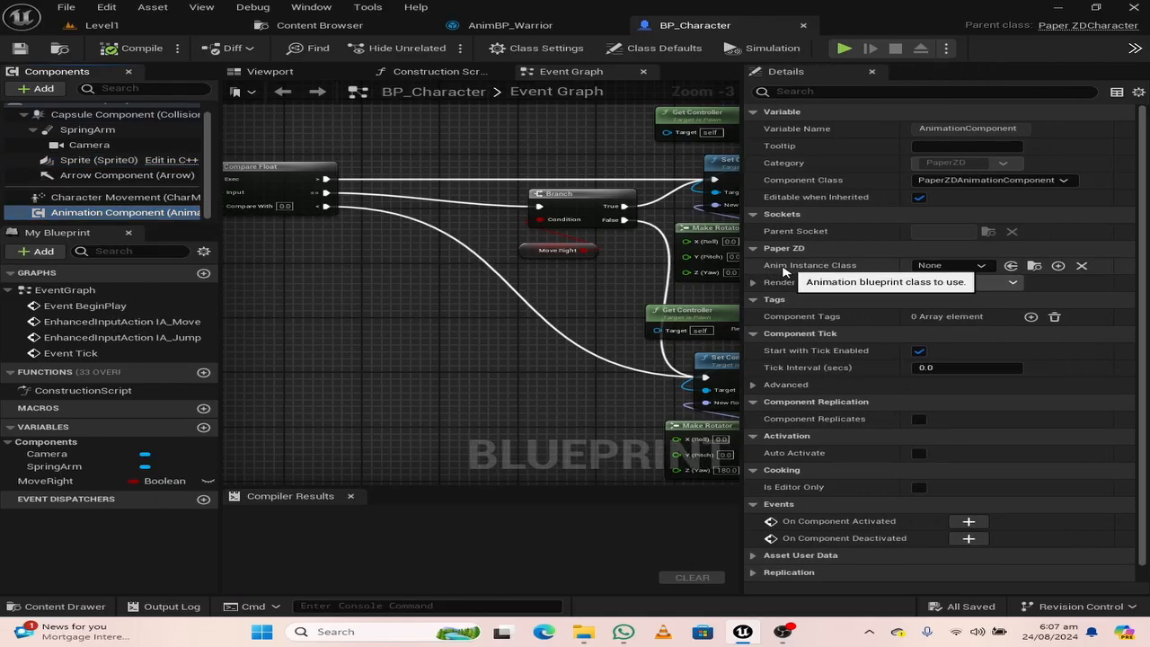
left_click(967, 267)
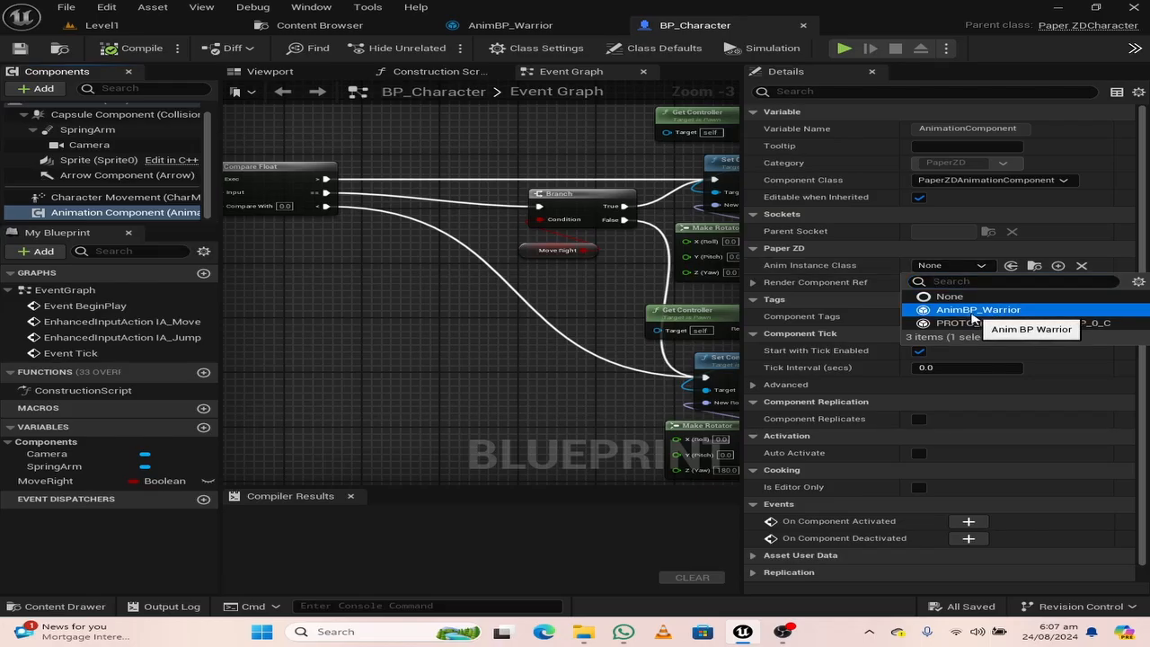
left_click(972, 311)
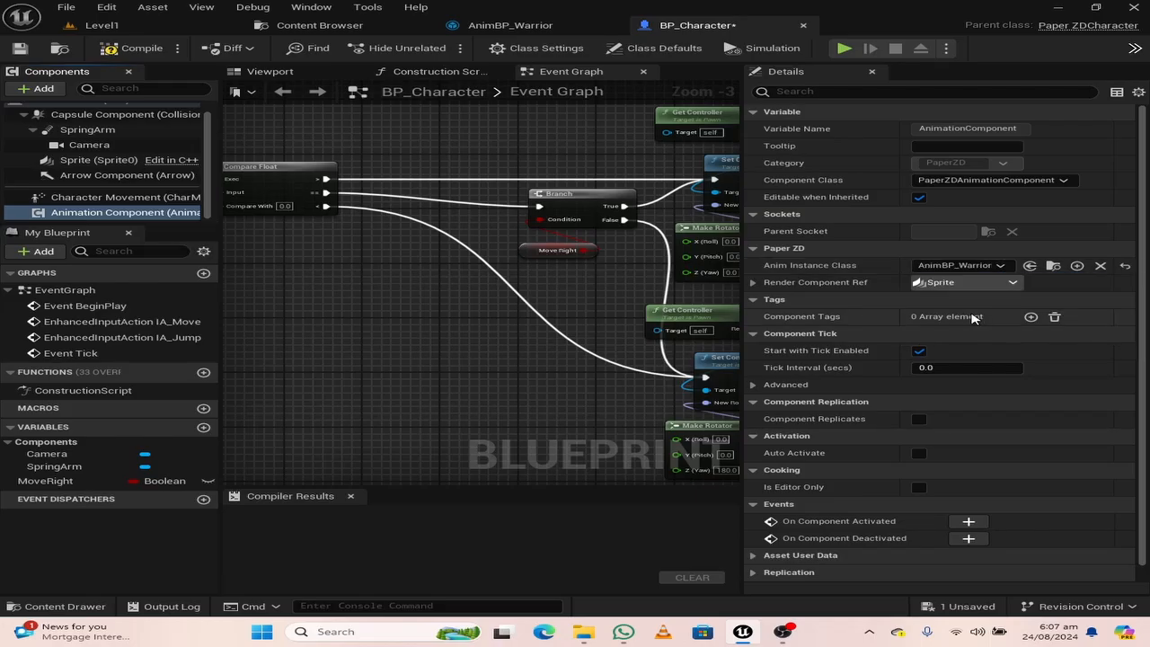
left_click(133, 50)
left_click(18, 48)
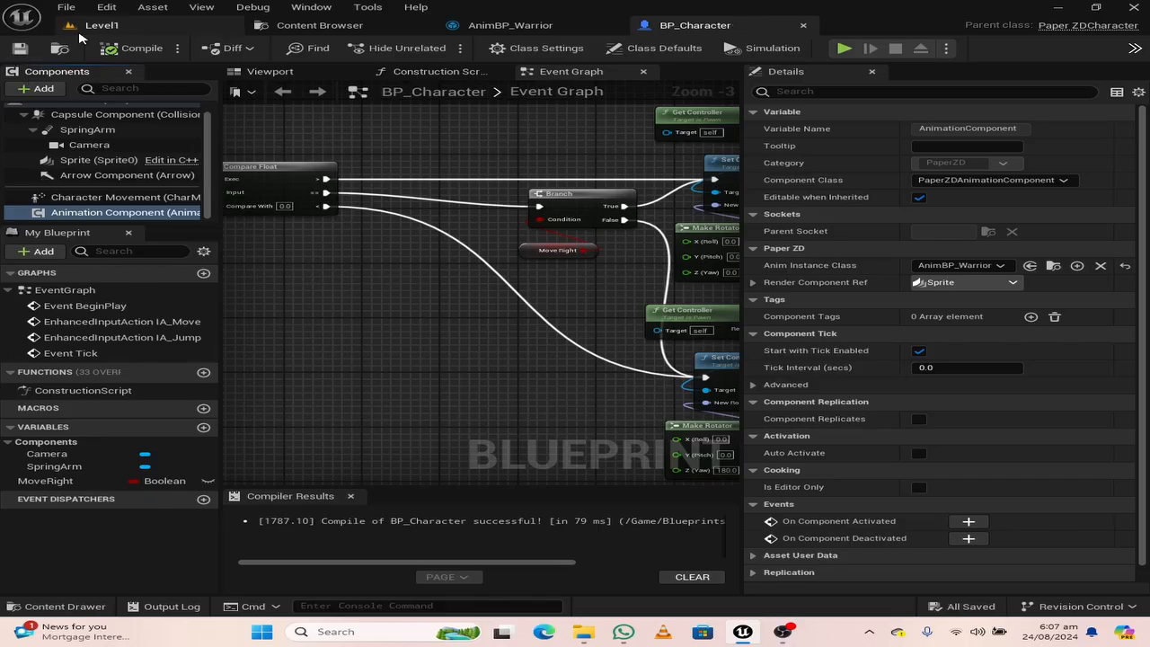
Play-test Level1 to check the warrior's idle animation, and stop the simulation
left_click(101, 25)
left_click(437, 49)
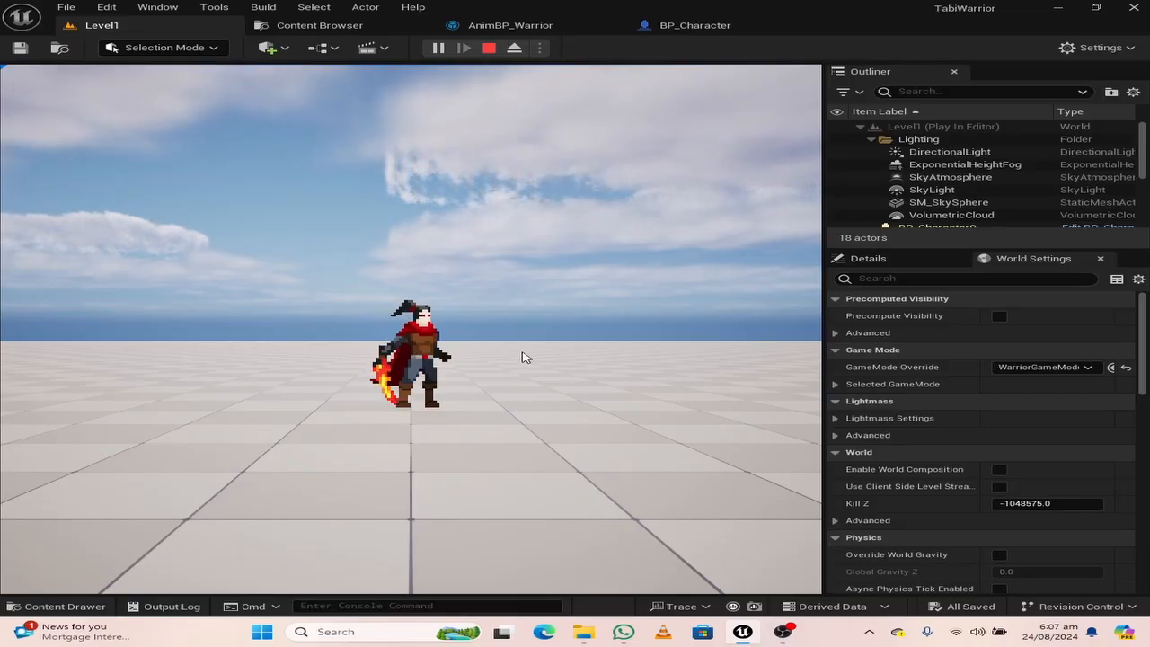
left_click(488, 47)
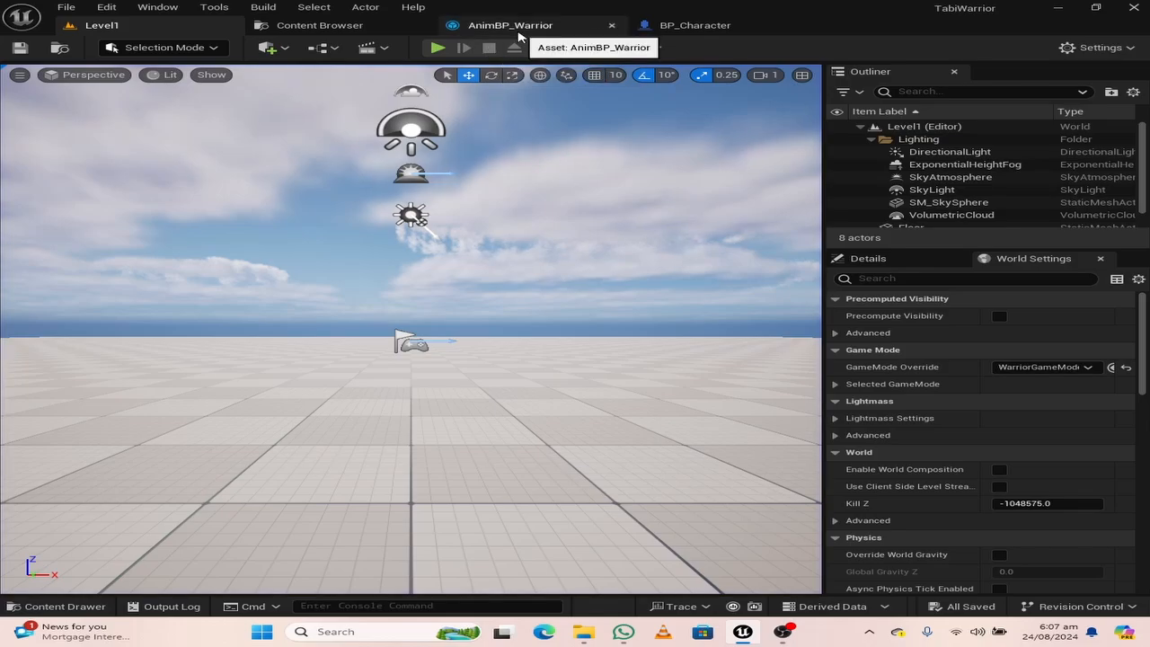
Add a Play Run node in AnimBP_Warrior's AnimGraph and connect its animation output to the Output Animation result
left_click(510, 27)
right_click(454, 312)
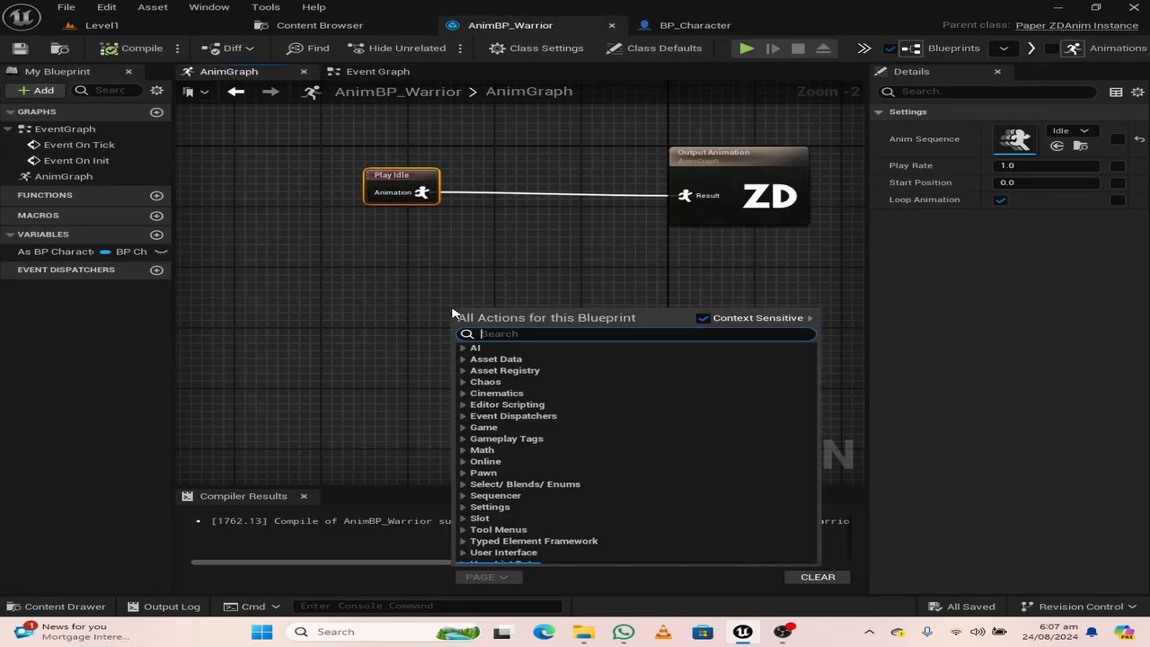
type("run")
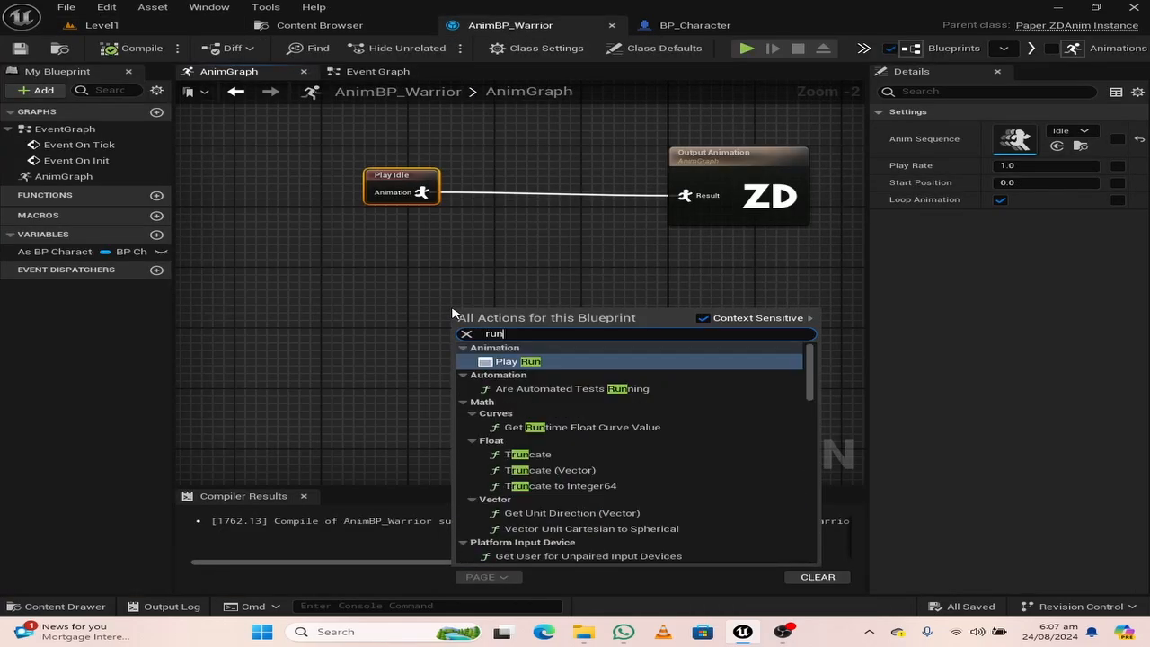
left_click(507, 362)
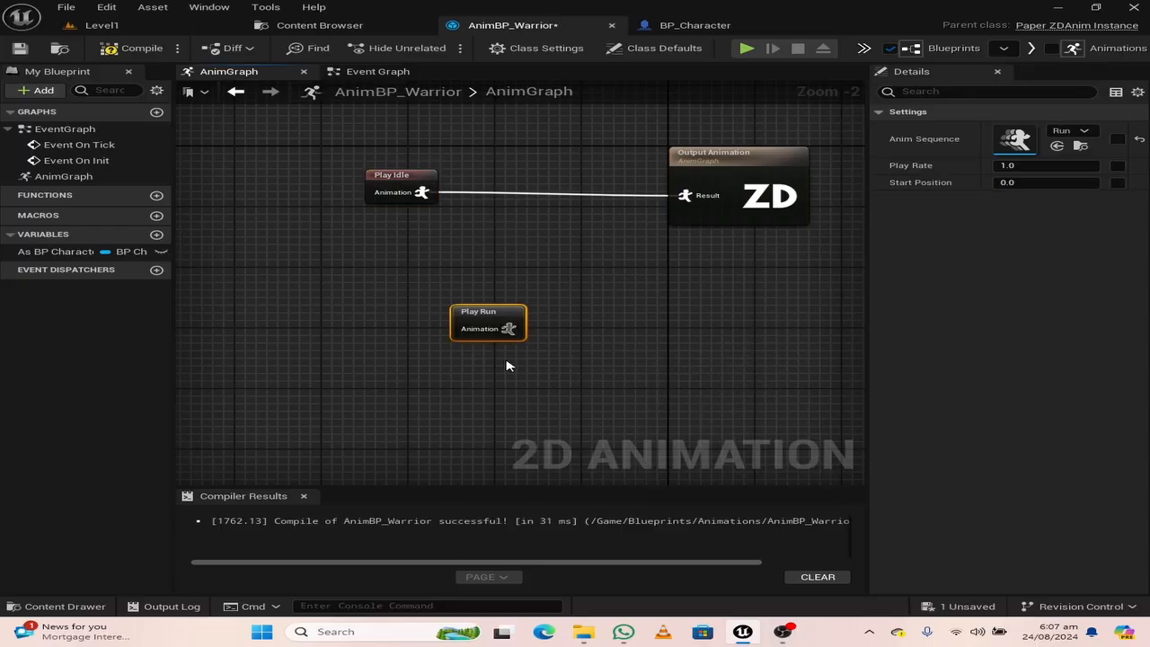
left_click_drag(508, 328, 685, 197)
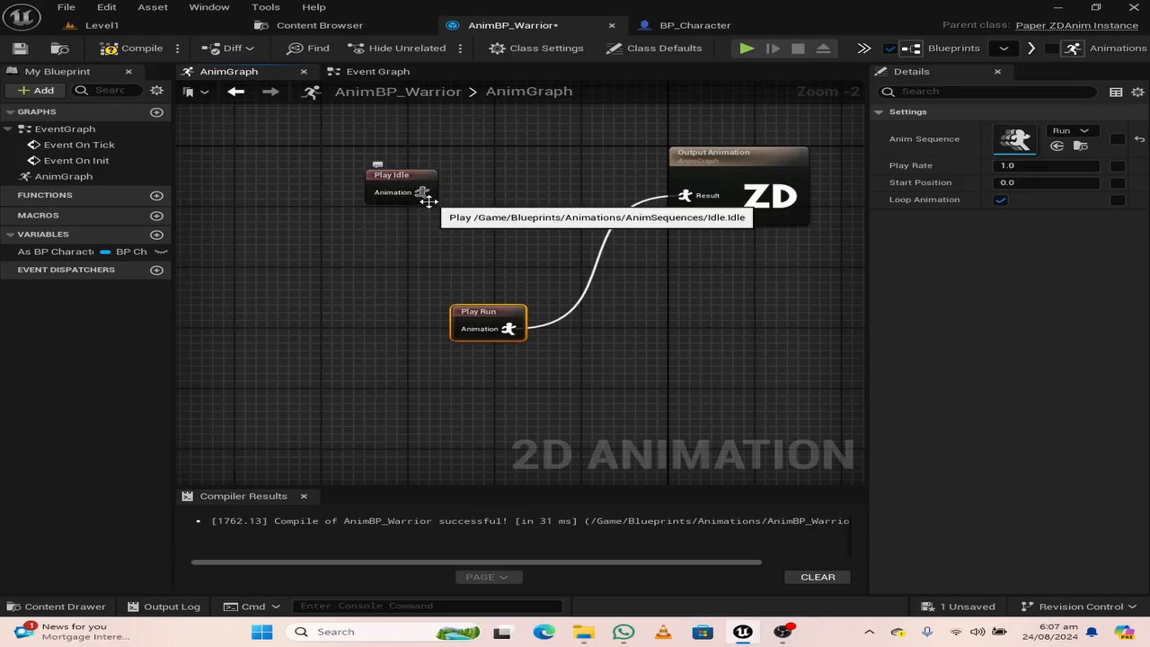
Switch the Output Animation result's connection to Play Idle and back to Play Run
left_click_drag(421, 192, 685, 195)
left_click_drag(508, 329, 673, 206)
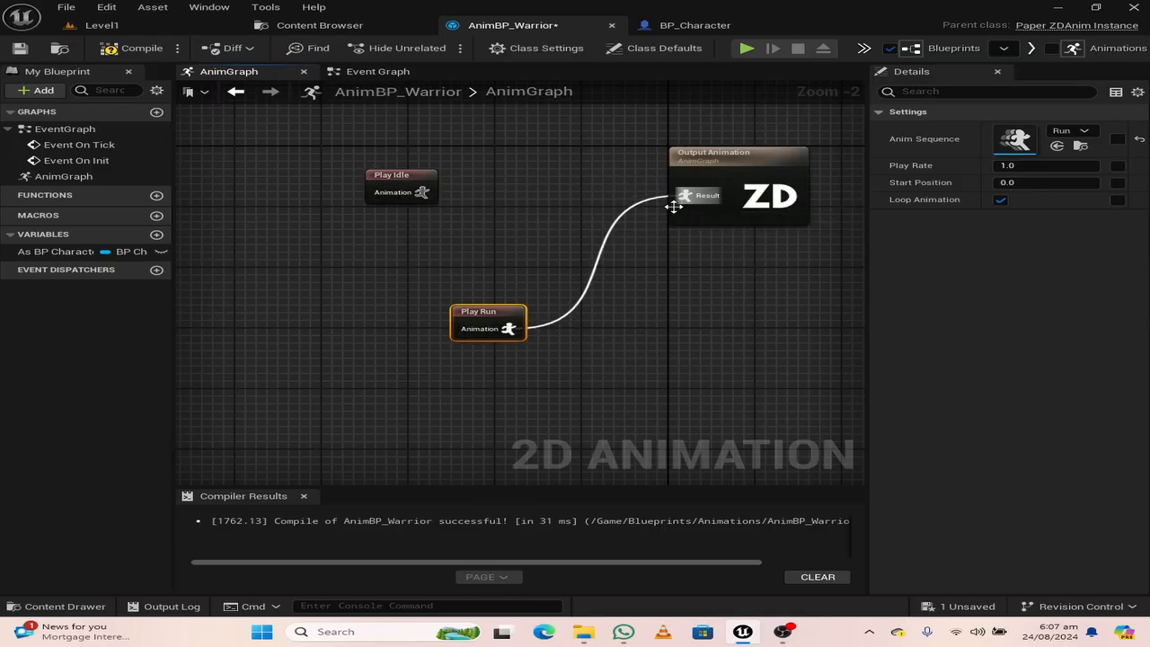
left_click(596, 330)
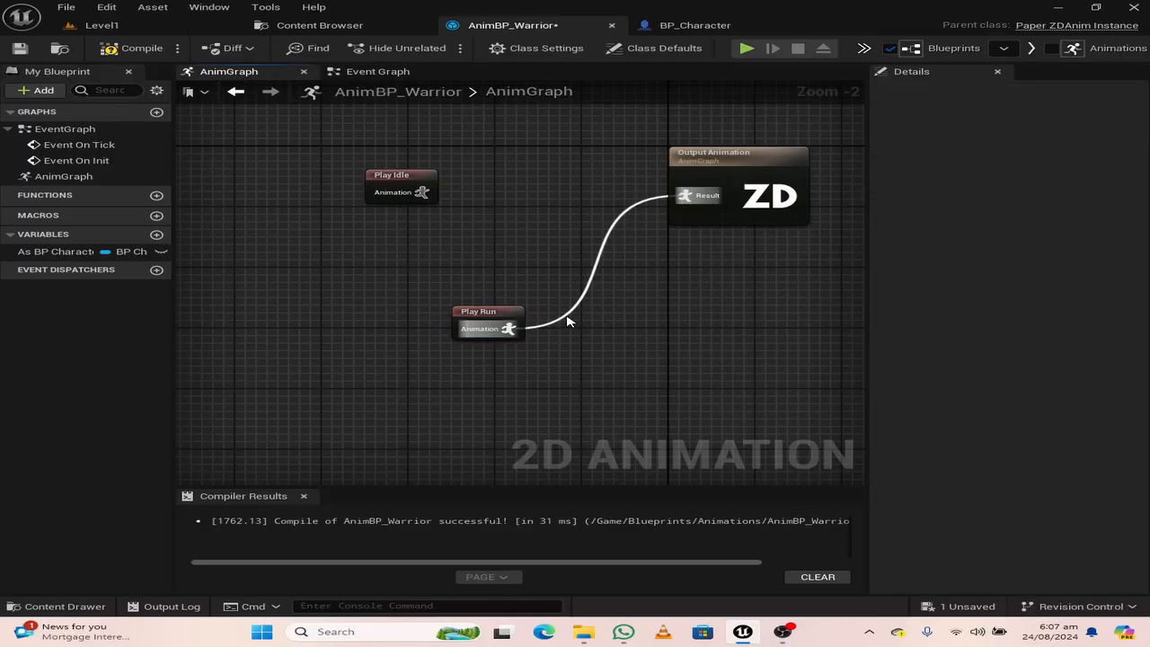
Break the link to the Output Animation and delete both the Play Idle and Play Run nodes
left_click(567, 316, "alt")
left_click_drag(416, 284, 354, 192)
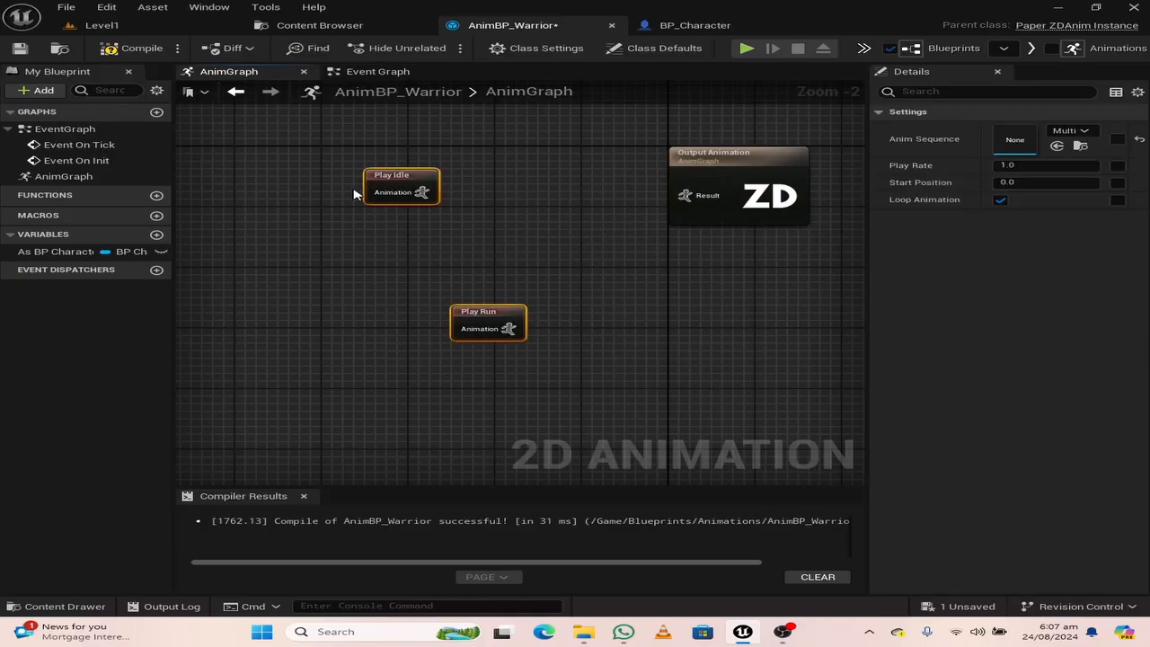
key("Delete")
Add a new state machine named WarriorSM to the AnimGraph and connect its animation output to the Output Animation result
right_click(340, 236)
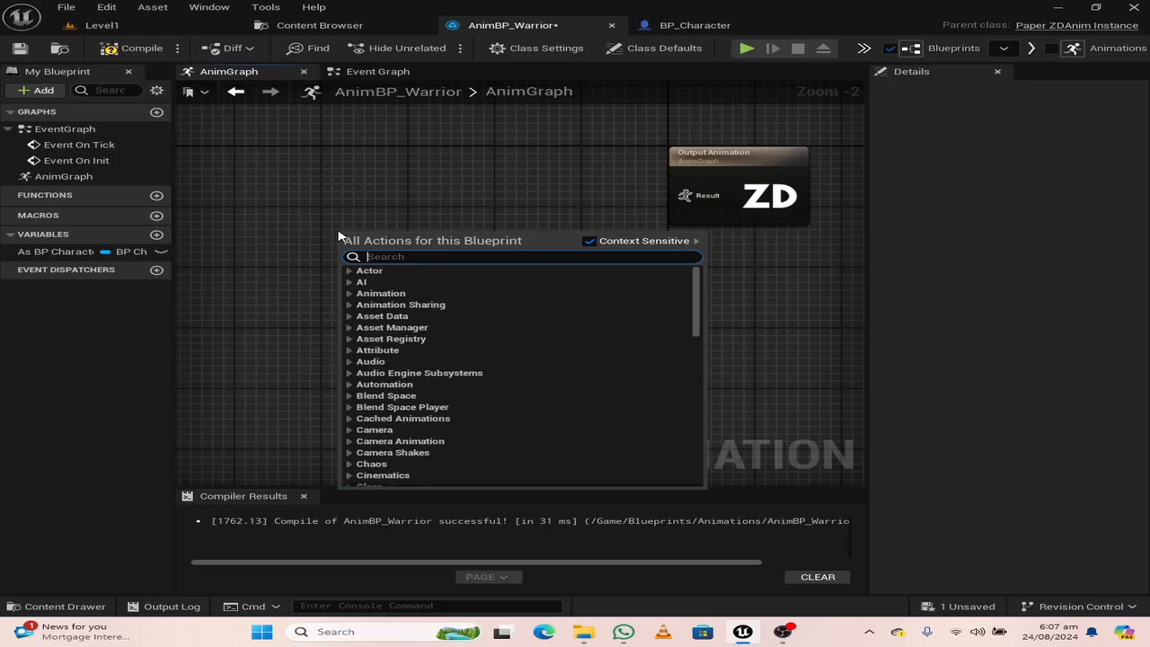
type("state m")
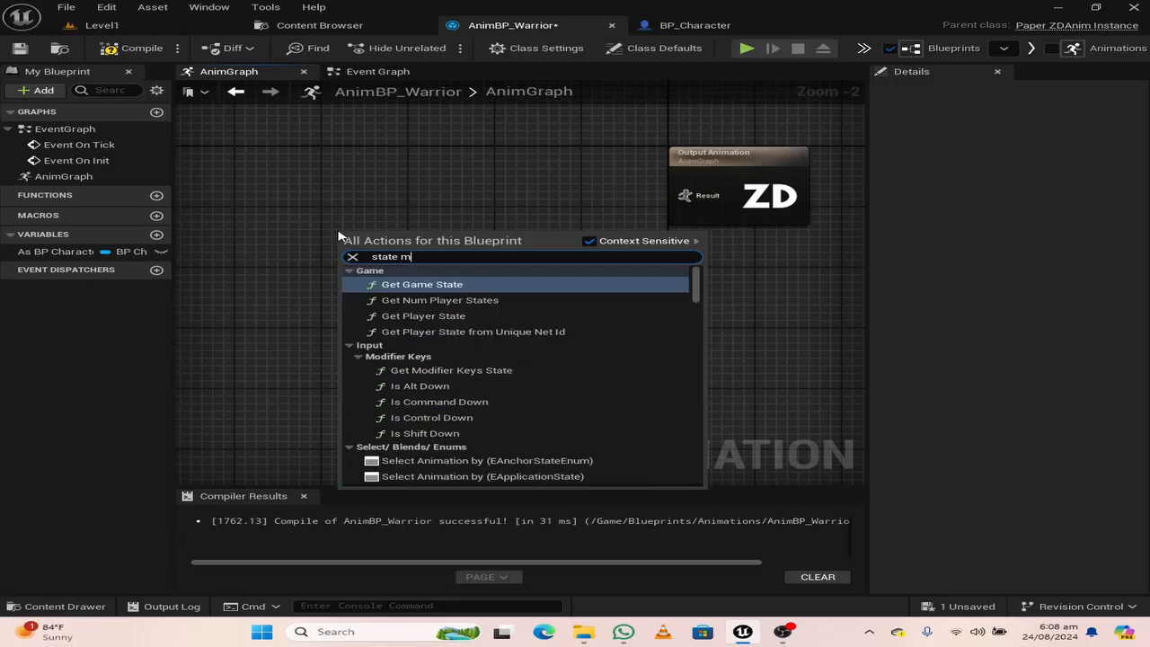
type("achine")
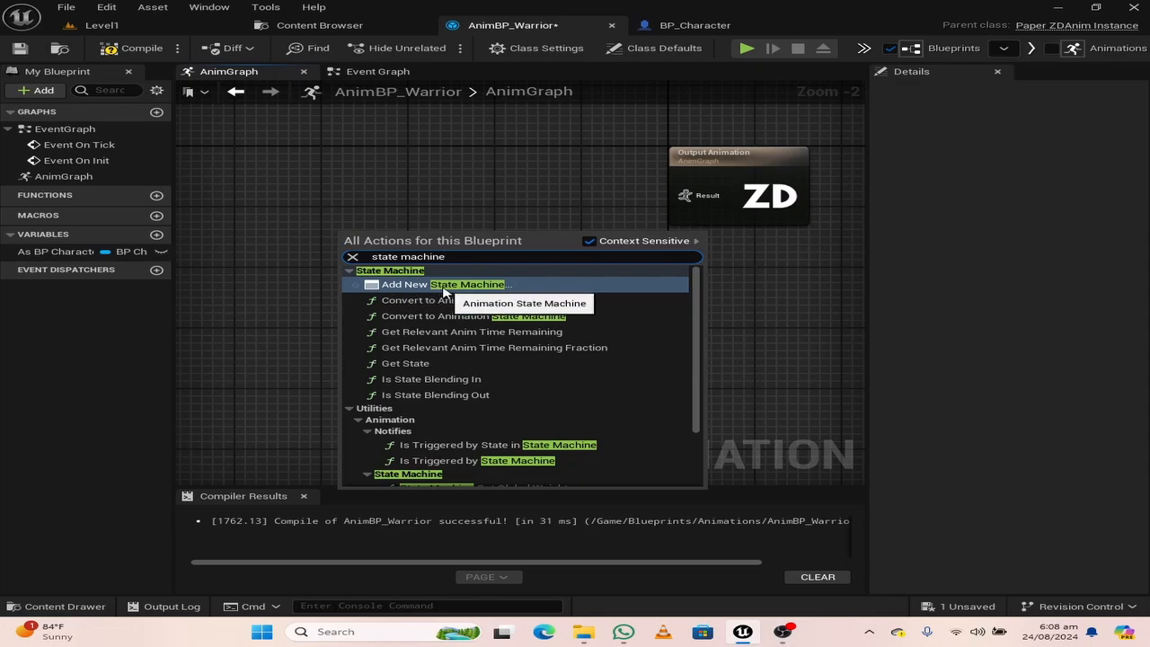
left_click(443, 286)
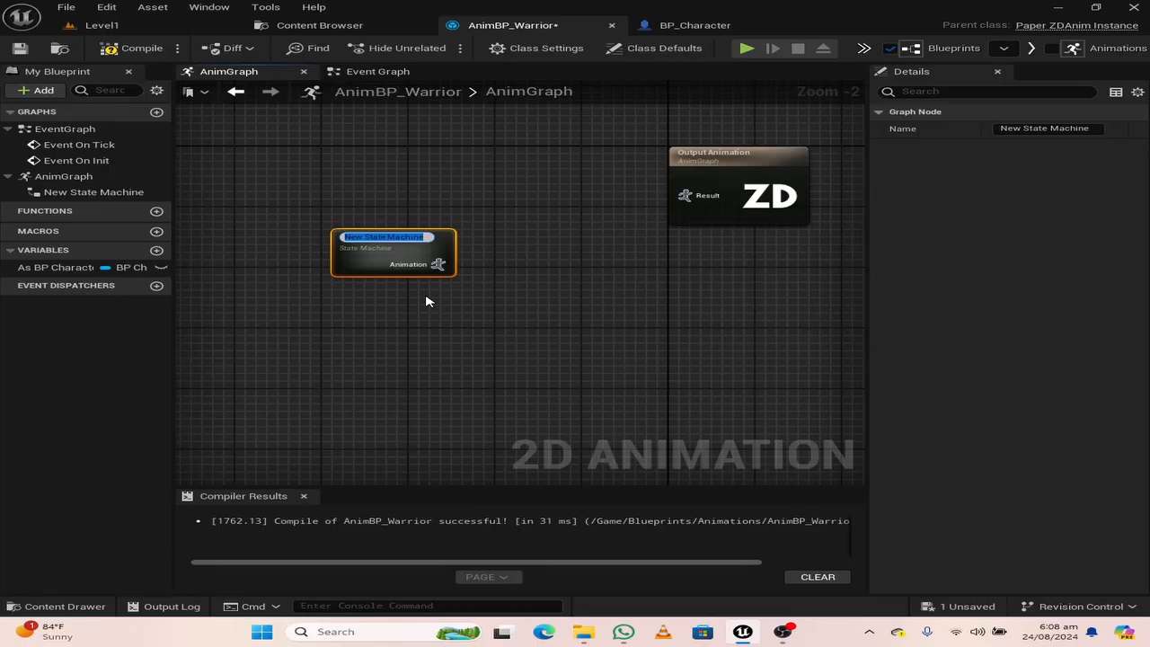
type("WarriorSM")
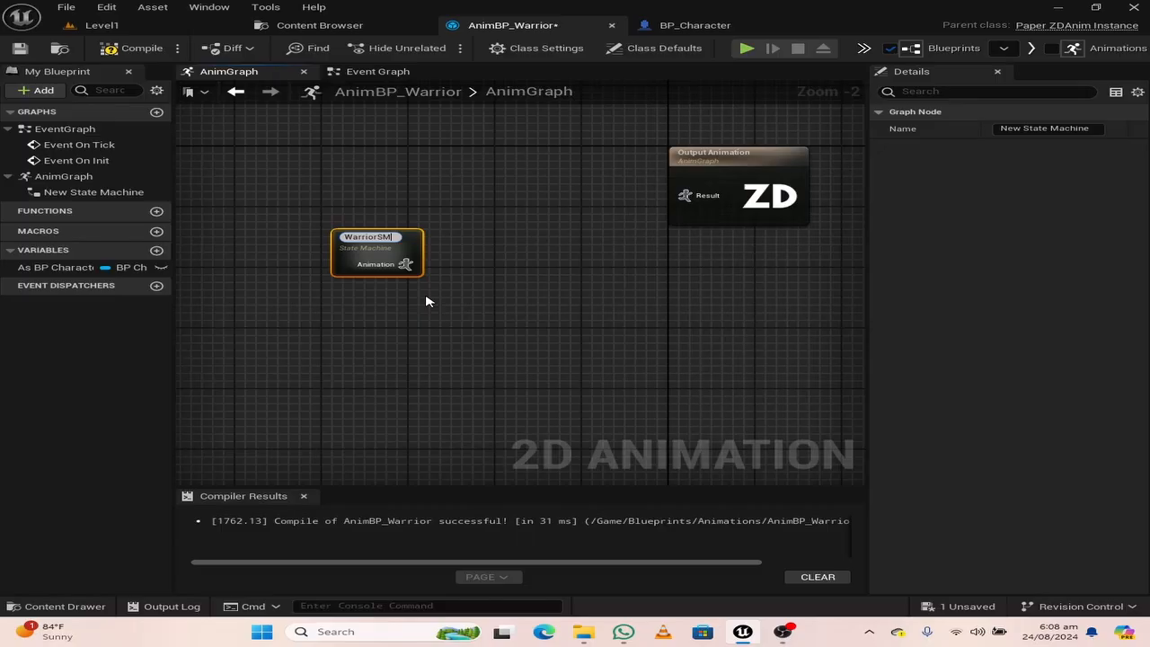
key("Return")
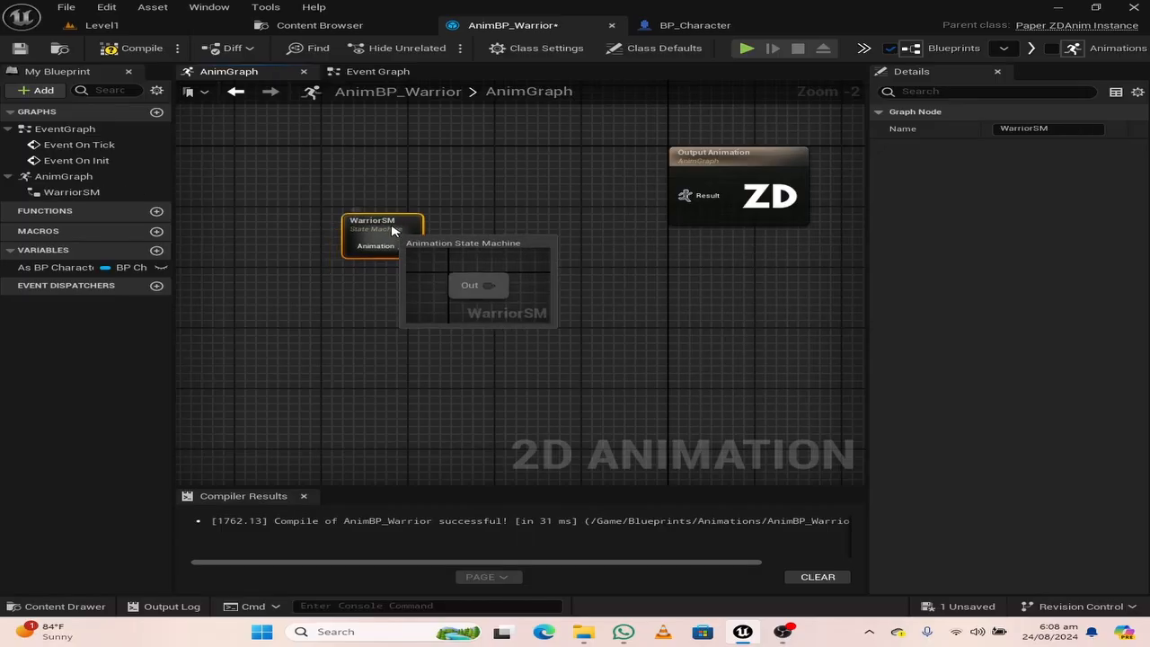
left_click_drag(391, 245, 684, 195)
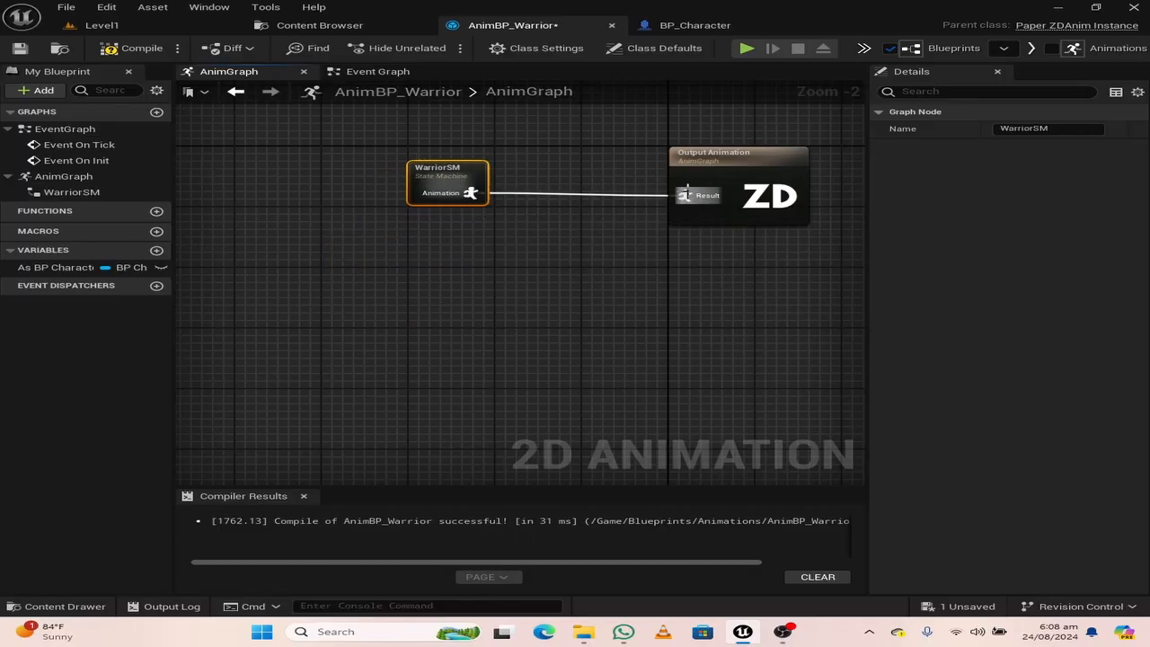
Inside the WarriorSM state machine, add an animation state from the Out entry node and name it Idle/Run
double_click(453, 172)
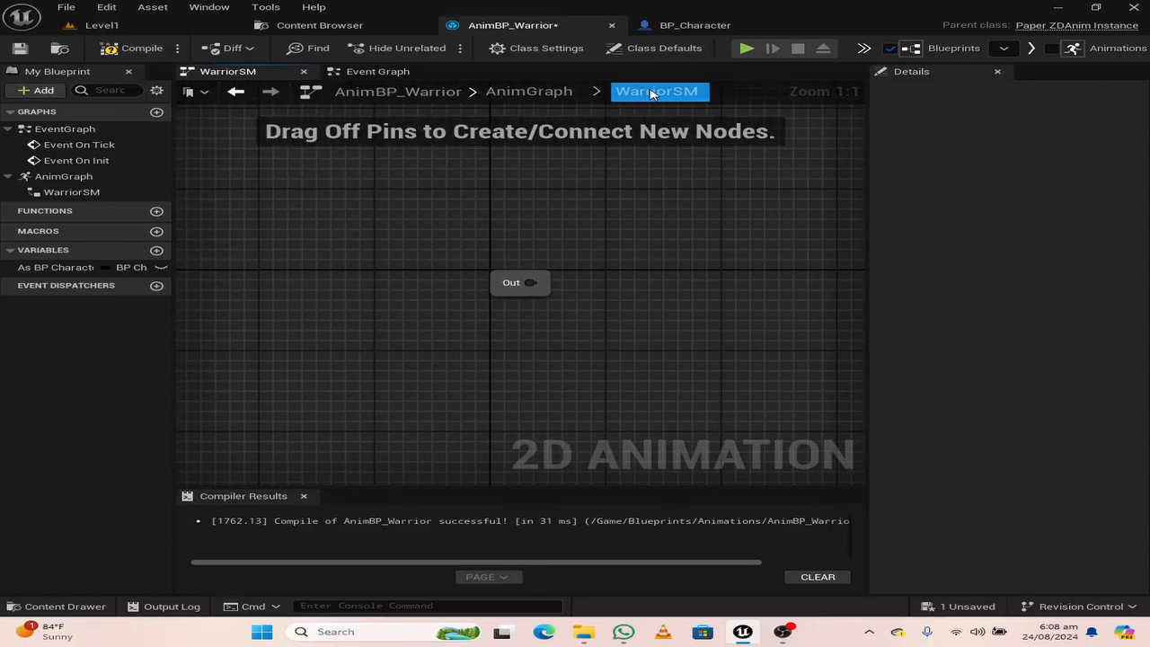
left_click(534, 92)
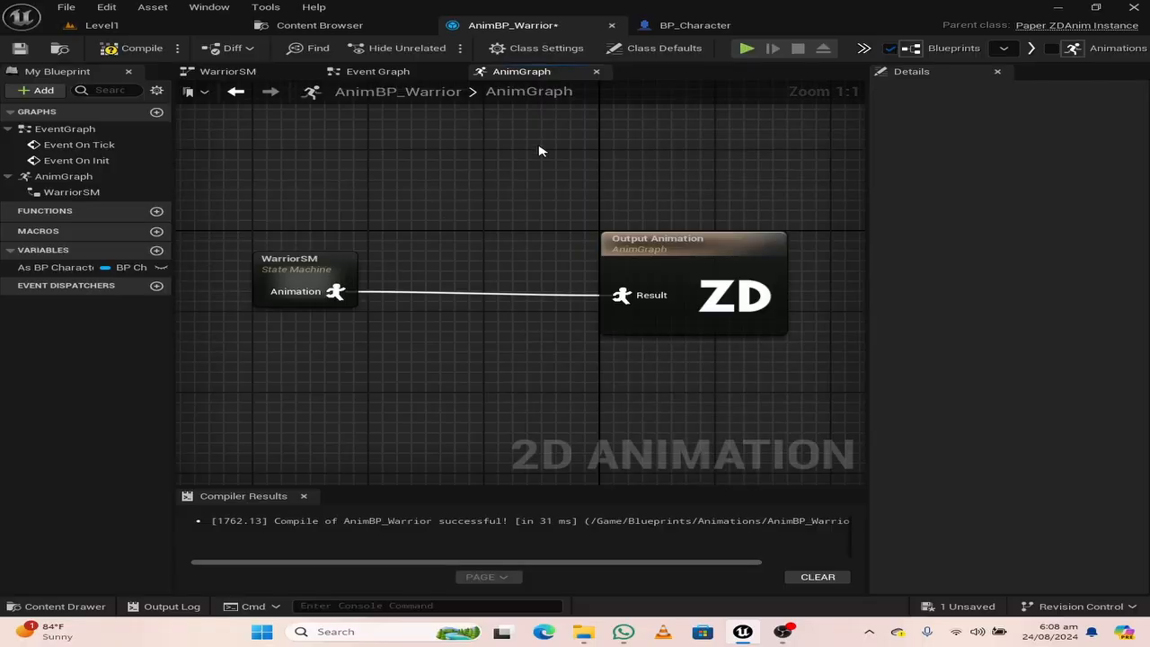
double_click(307, 268)
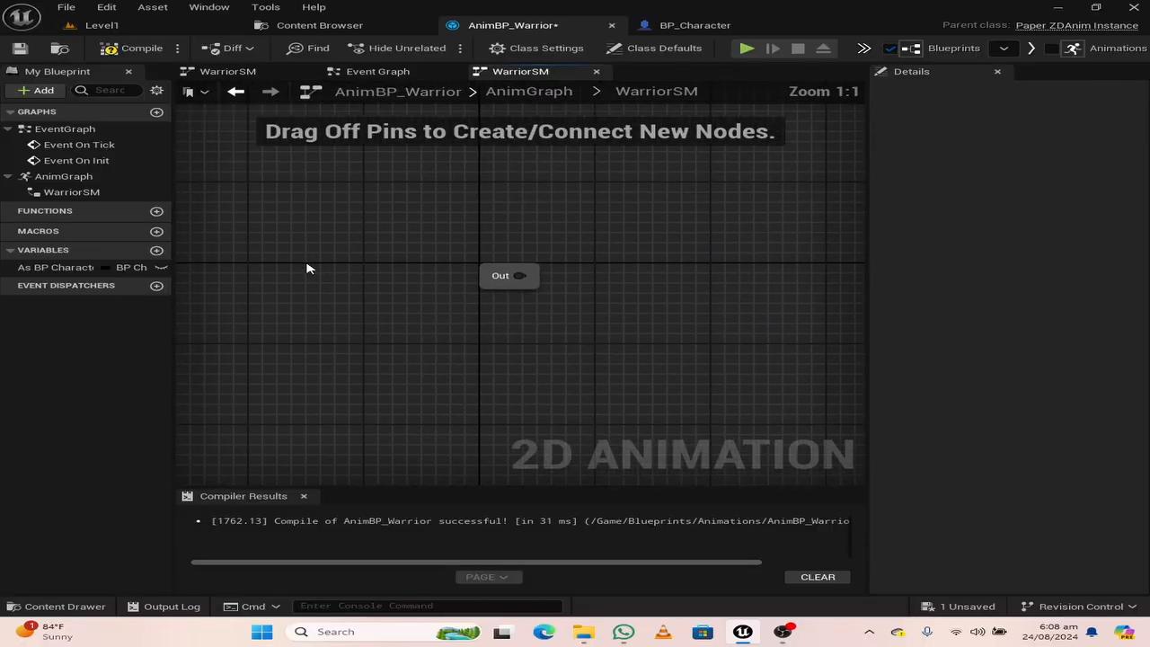
scroll(458, 307, "down", 2)
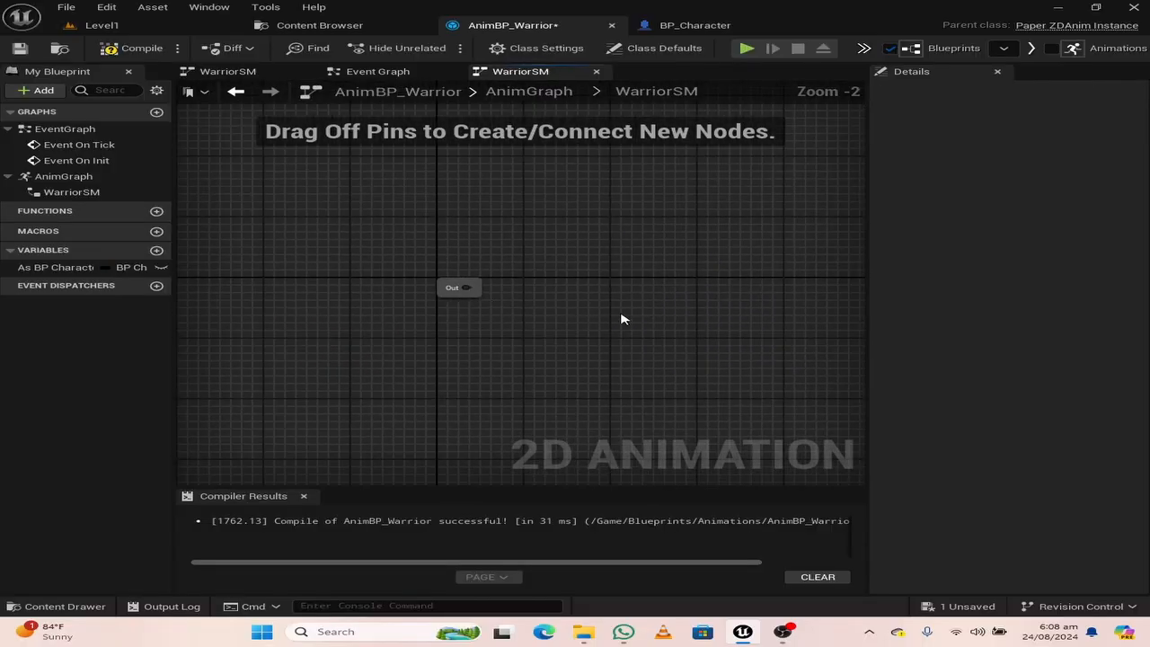
right_click_drag(622, 319, 523, 314)
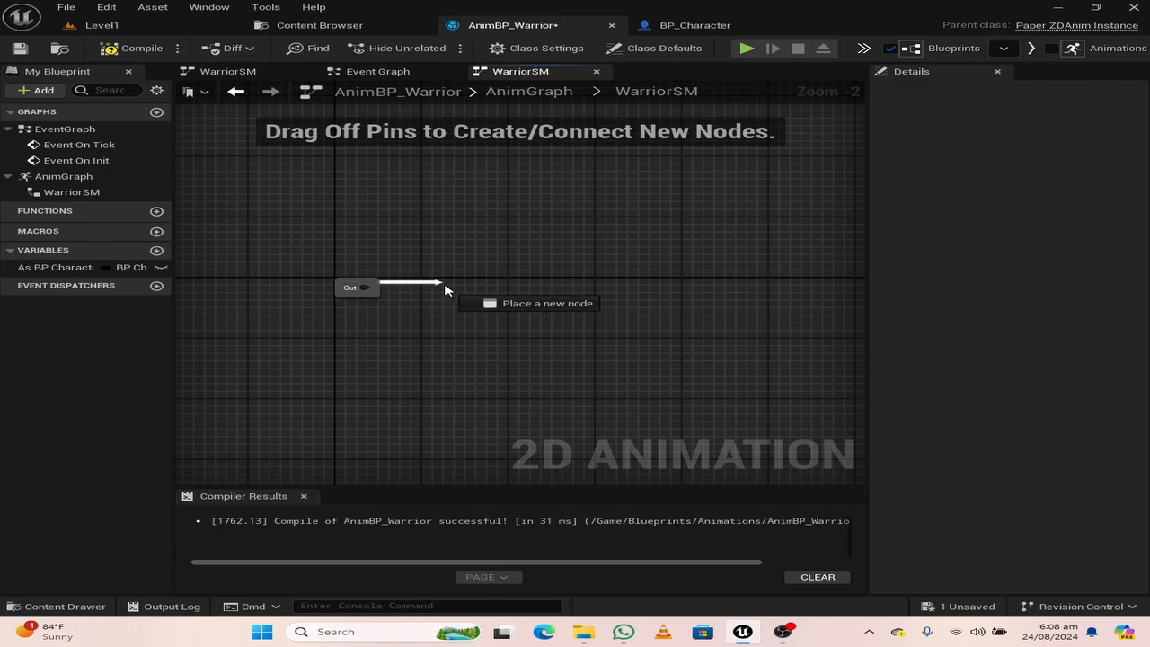
left_click_drag(479, 299, 480, 300)
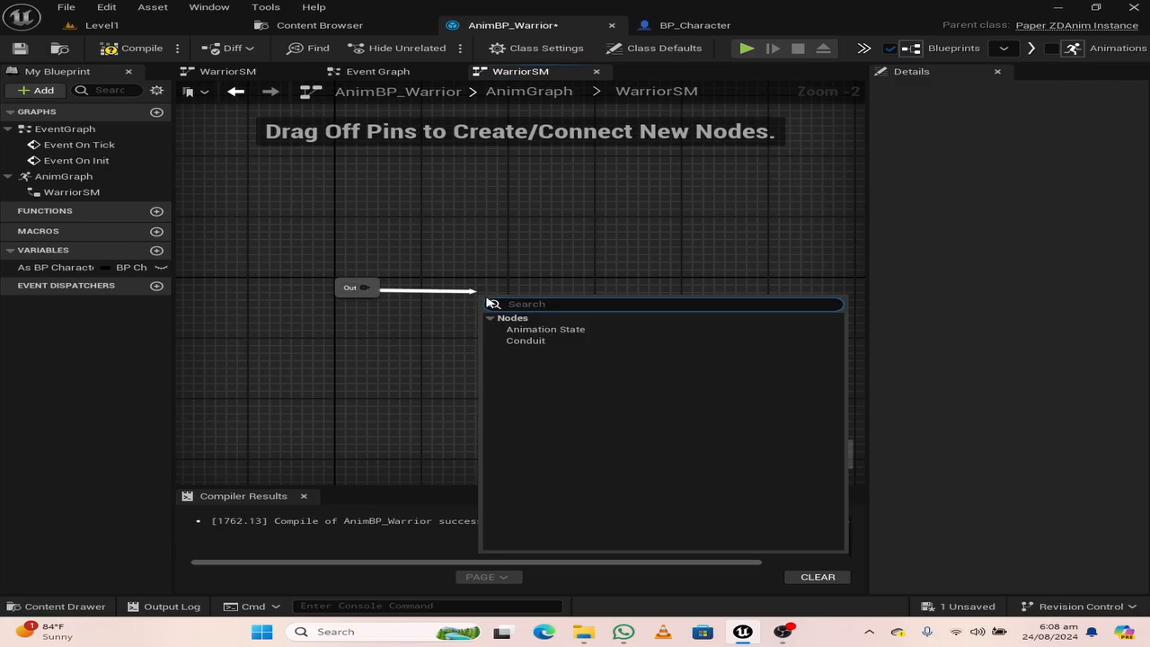
left_click(531, 332)
left_click_drag(516, 317, 523, 290)
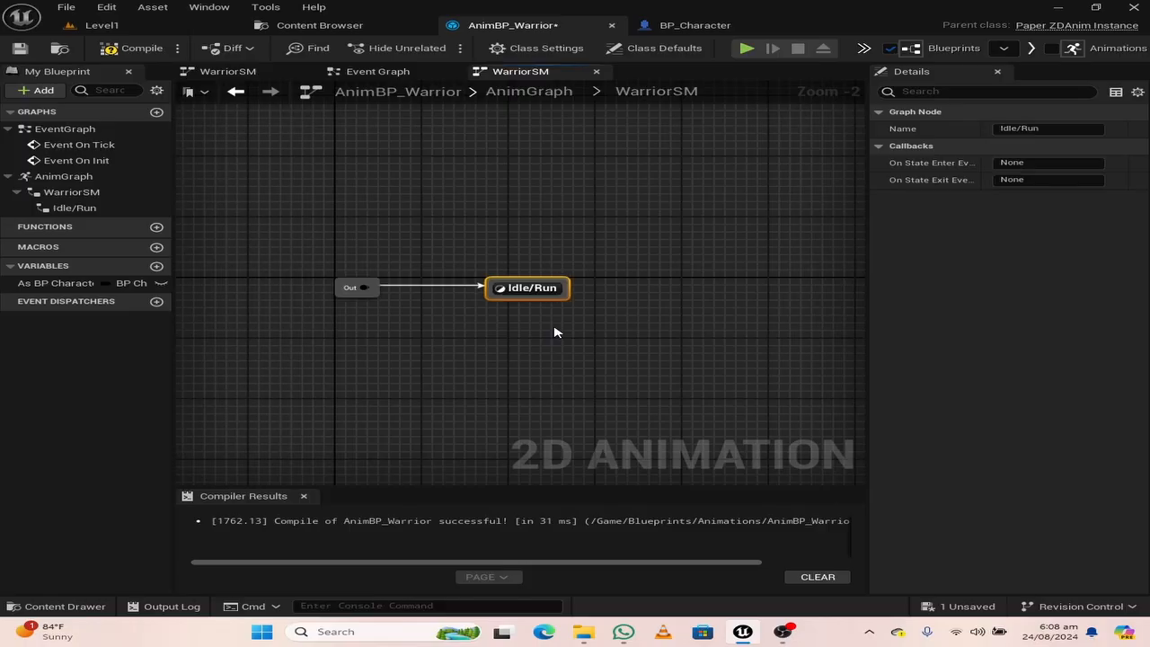
Open the Idle/Run state's graph and place a getter for the As BP Character variable
double_click(530, 289)
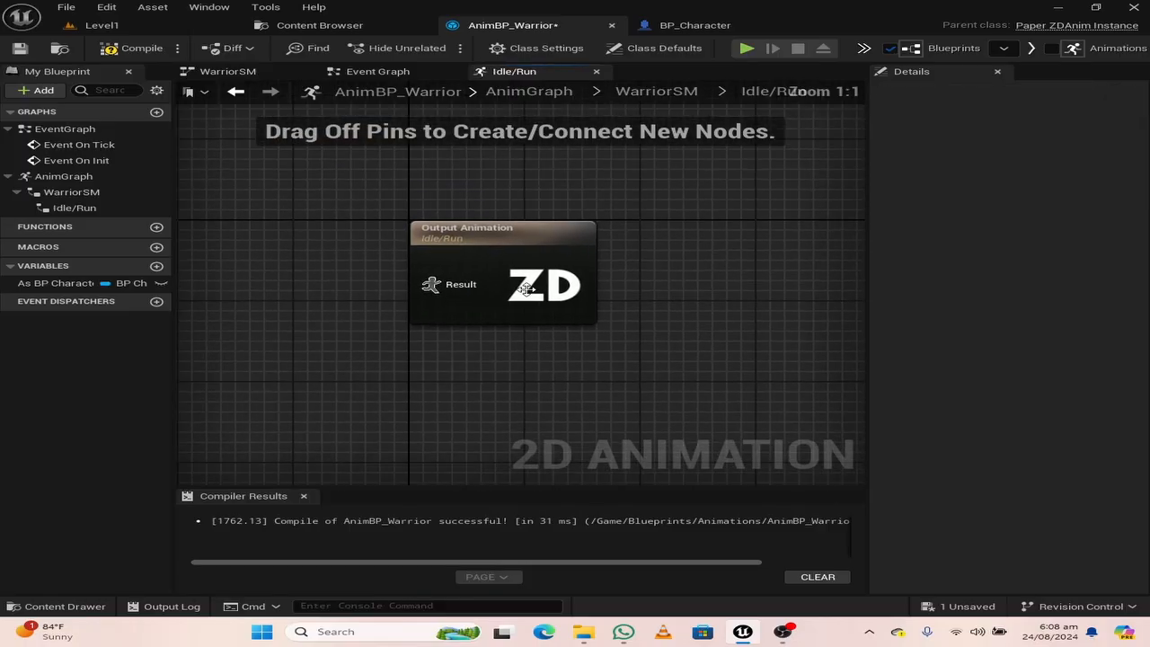
mouse_move(489, 342)
right_mouse_down()
mouse_move(542, 354)
mouse_move(479, 357)
mouse_move(508, 351)
mouse_move(438, 342)
mouse_move(479, 337)
right_mouse_up()
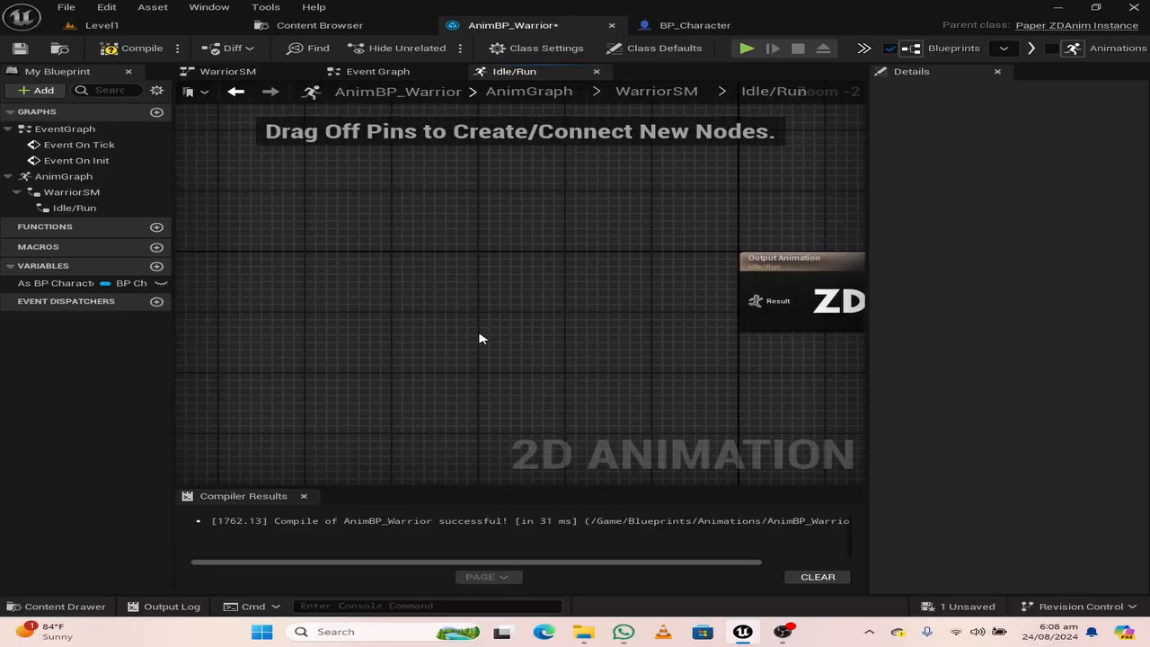
left_click_drag(98, 283, 240, 257)
left_click(296, 274)
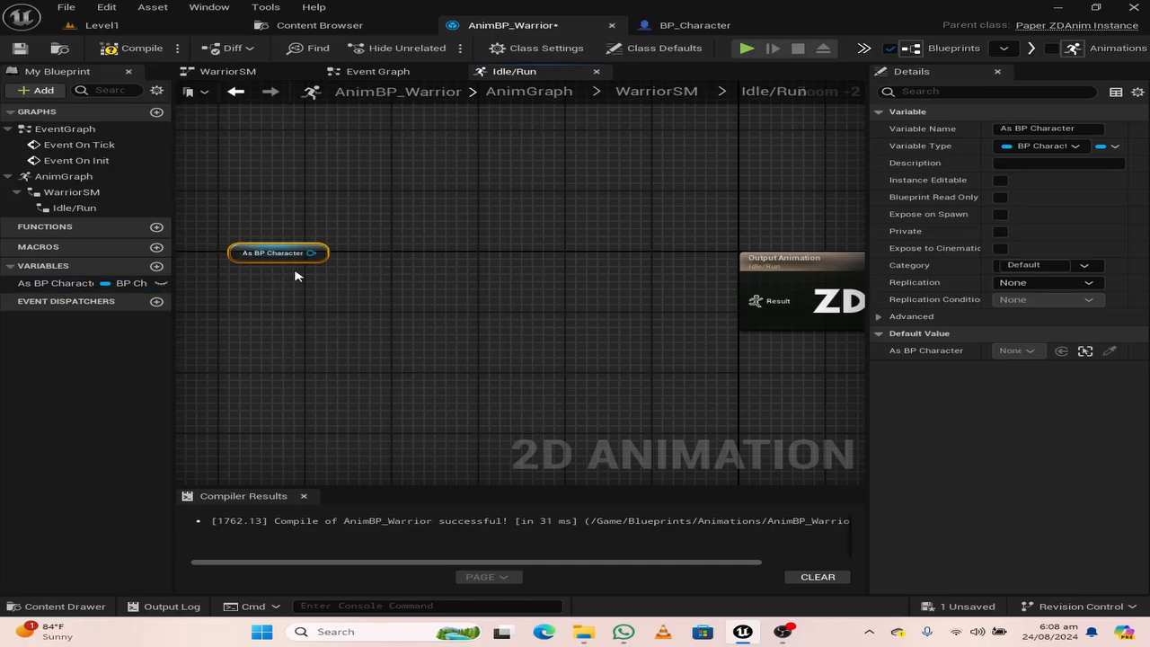
Add a Get Velocity node targeting As BP Character and position it beside the getter
left_click_drag(310, 253, 359, 247)
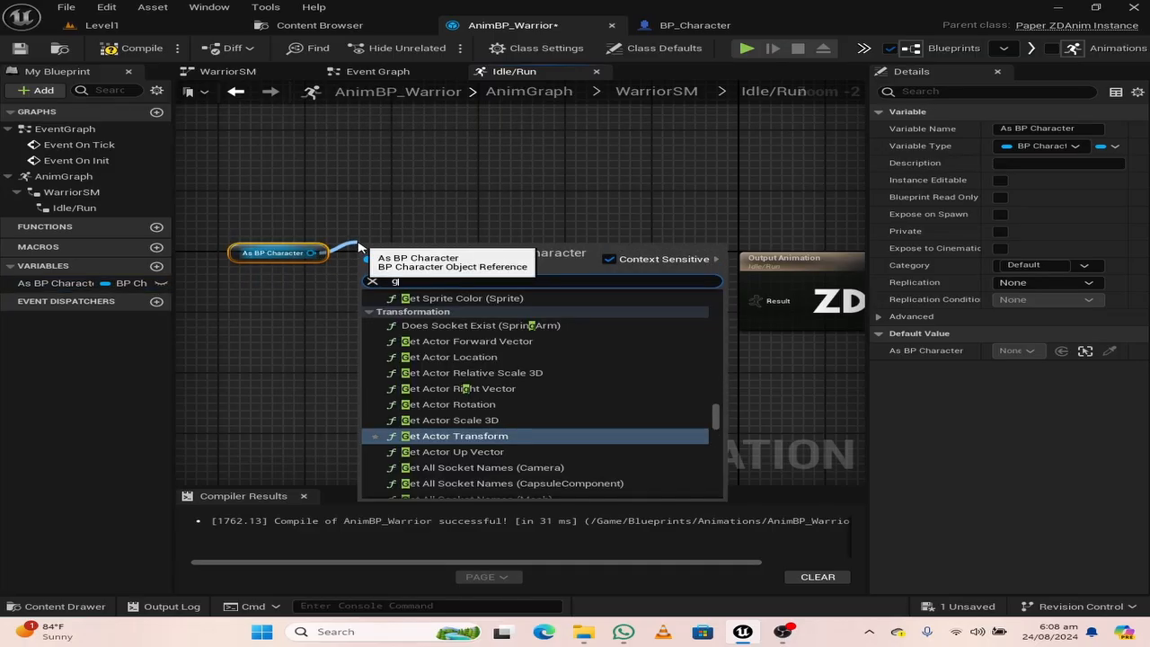
type("get velocity")
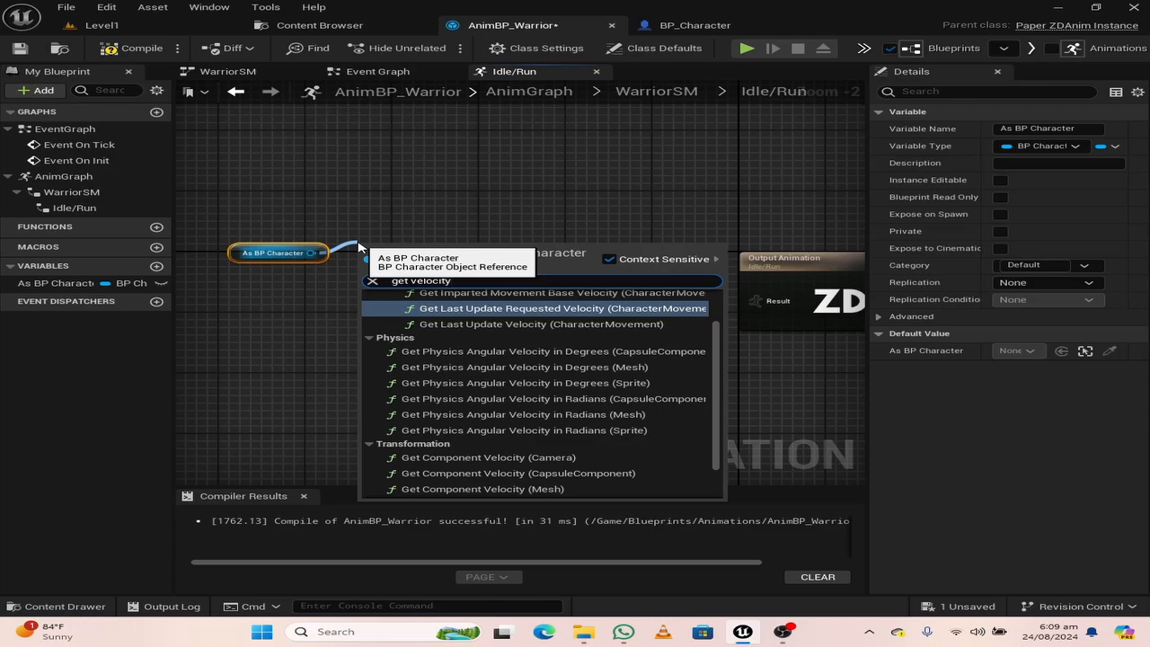
scroll(422, 431, "down", 2)
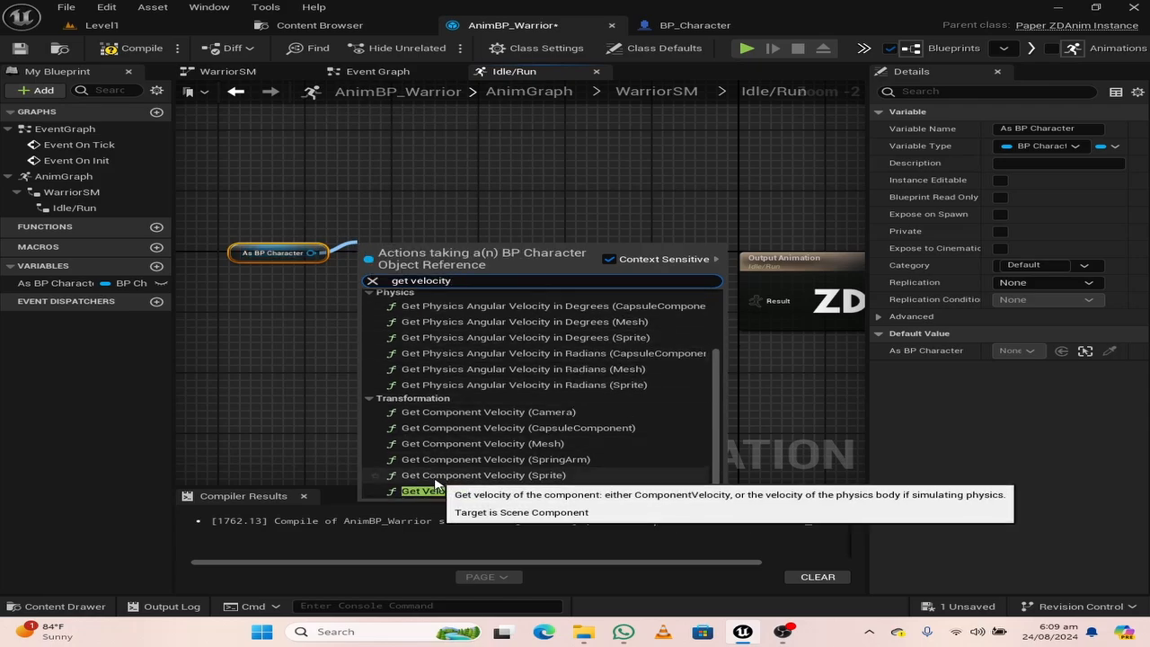
scroll(434, 485, "up", 3)
scroll(435, 485, "down", 3)
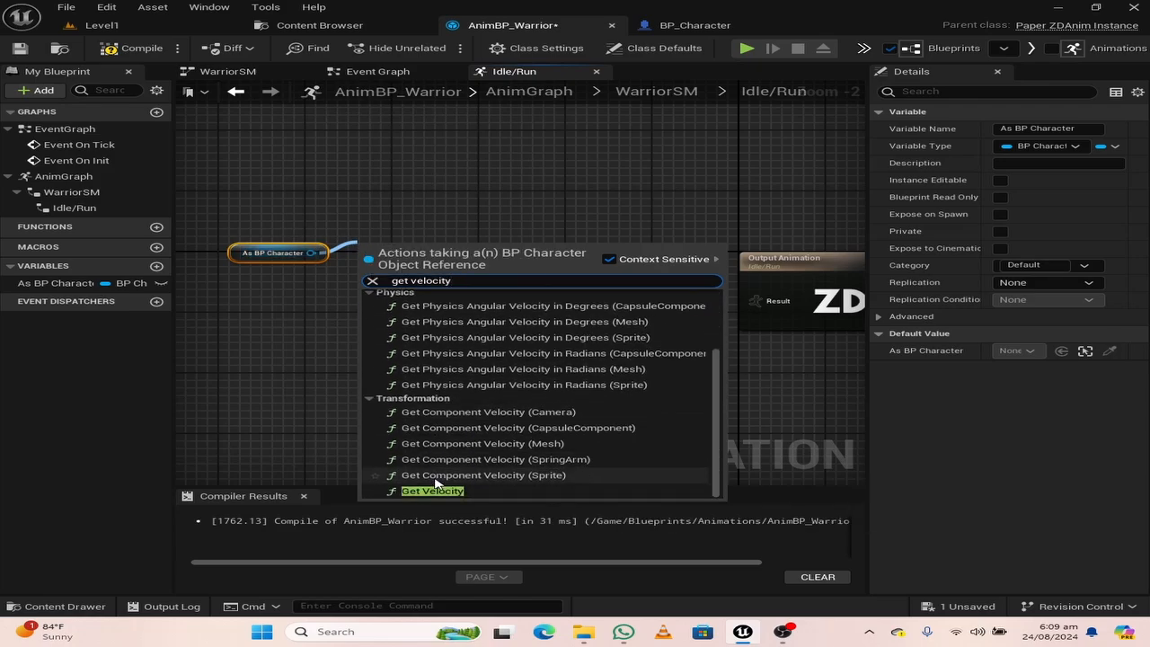
left_click(434, 490)
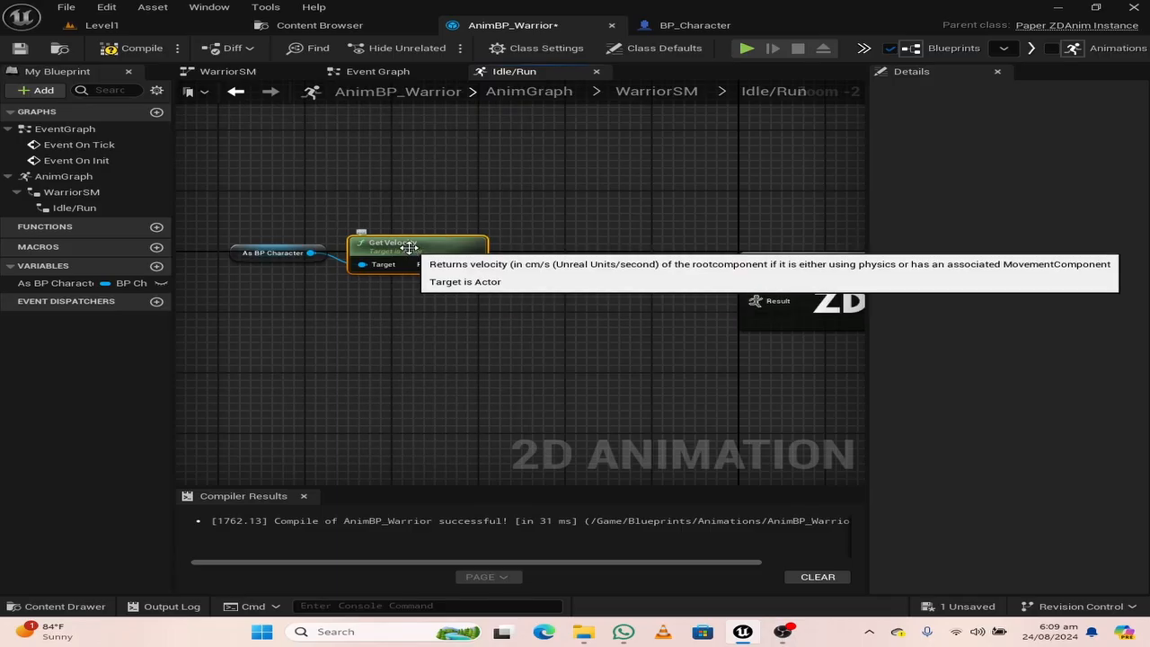
left_click_drag(409, 245, 440, 234)
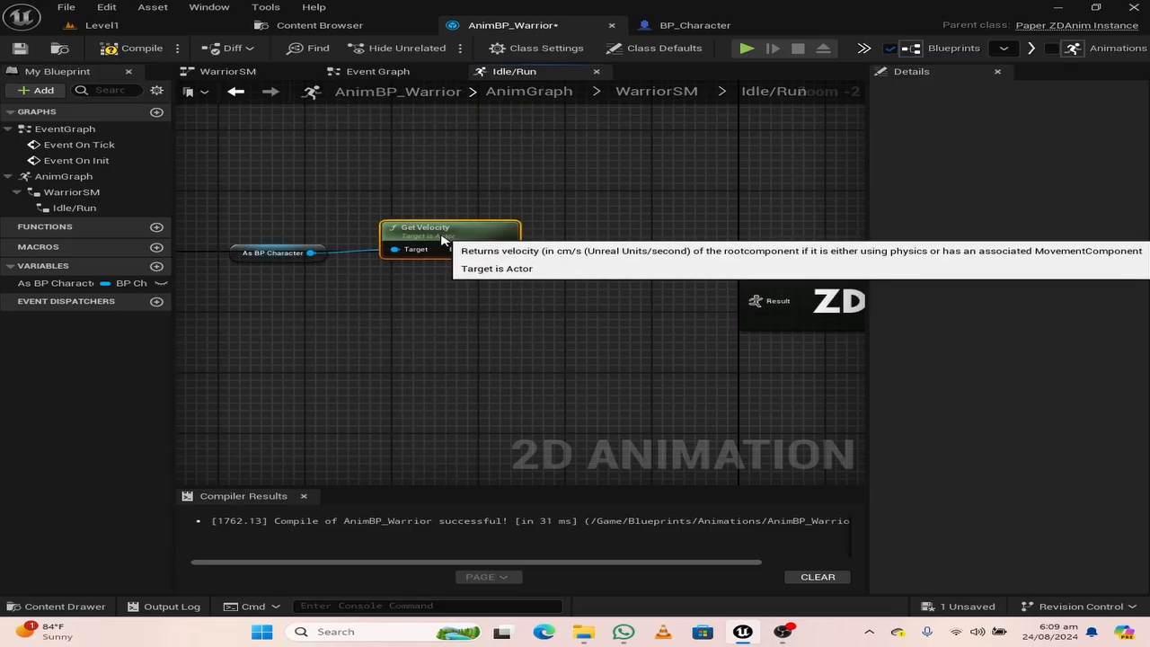
Add a Break Vector node to Get Velocity's return value and position it slightly above Get Velocity's row
right_click_drag(475, 329, 386, 318)
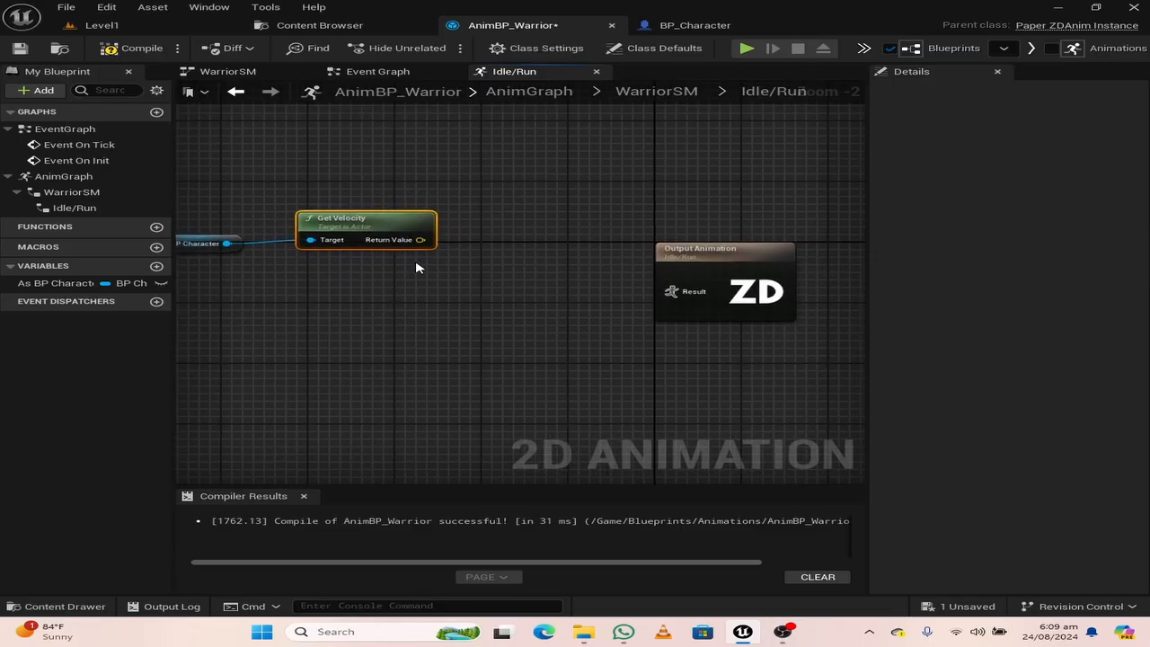
left_click_drag(419, 241, 499, 221)
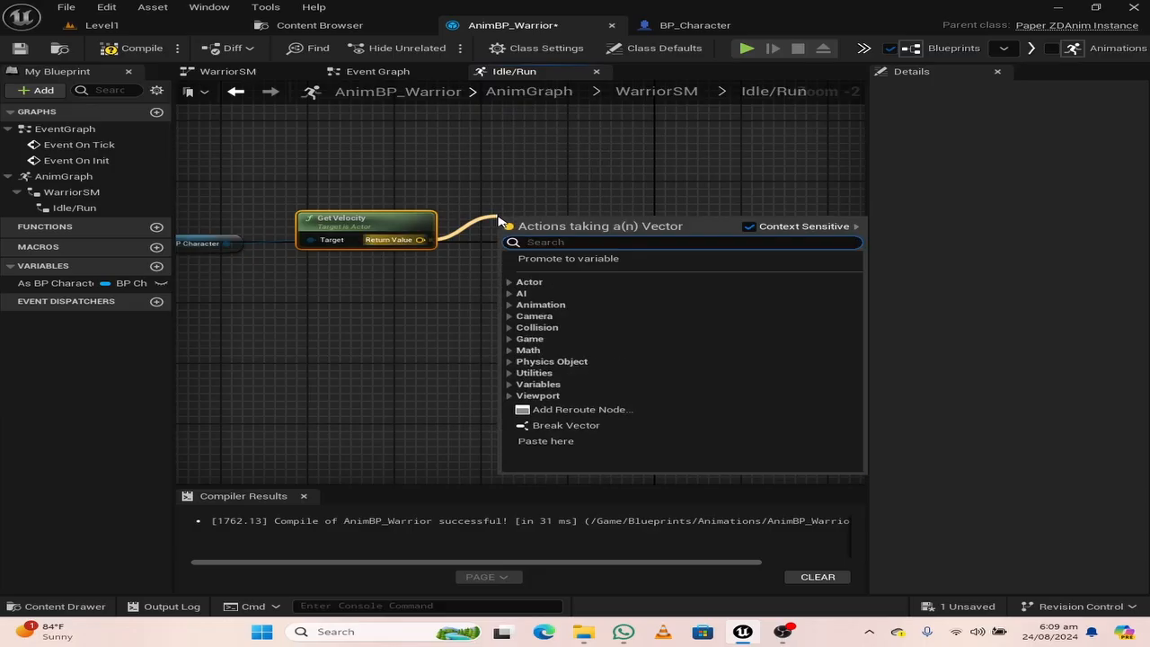
type("break")
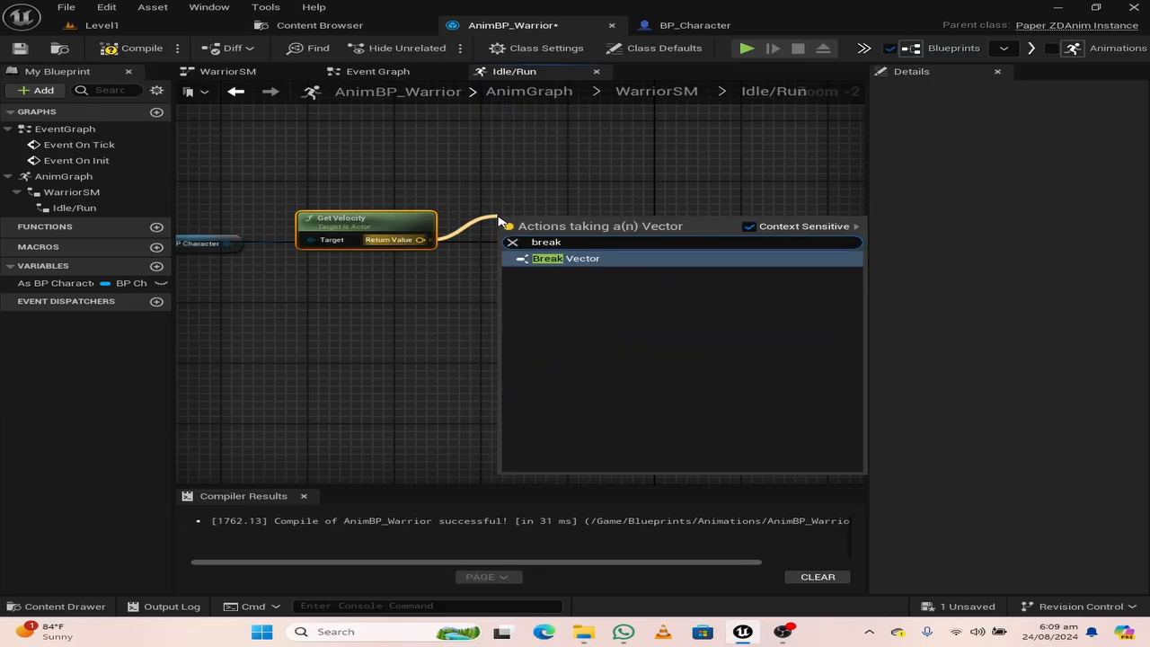
left_click(554, 259)
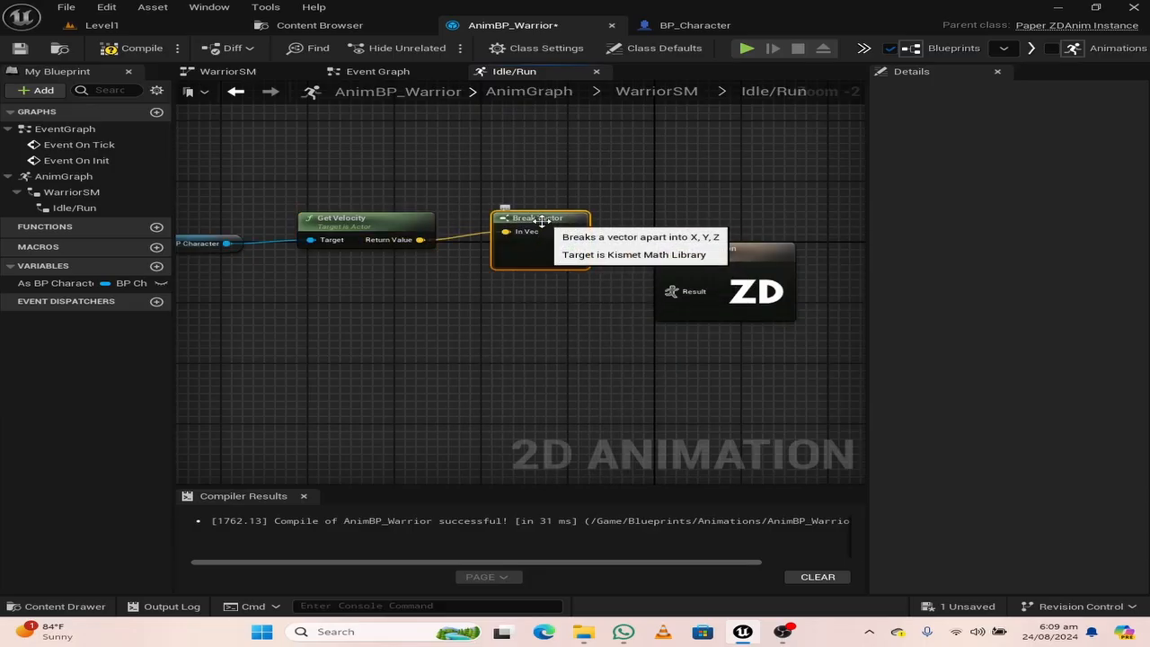
left_click_drag(544, 220, 543, 198)
right_click_drag(558, 281, 475, 256)
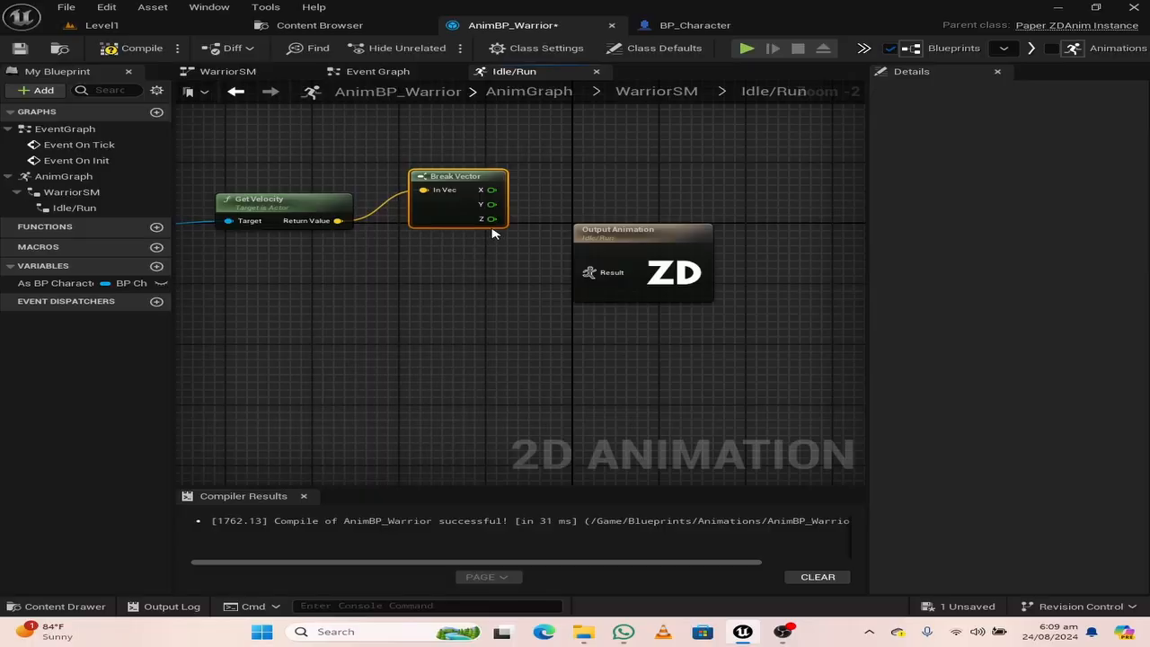
Compare Break Vector's X output with 0.0 using a Not Equal (!=) node, and move the Output Animation node farther away to make room
left_click_drag(491, 189, 525, 193)
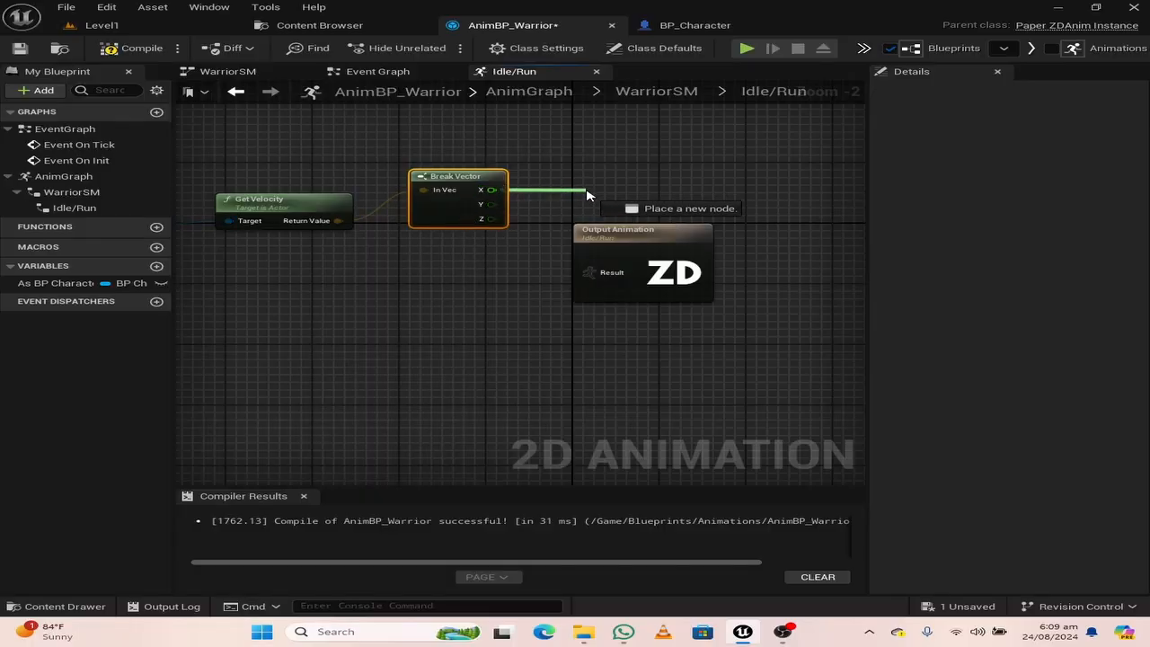
left_click_drag(587, 195, 586, 194)
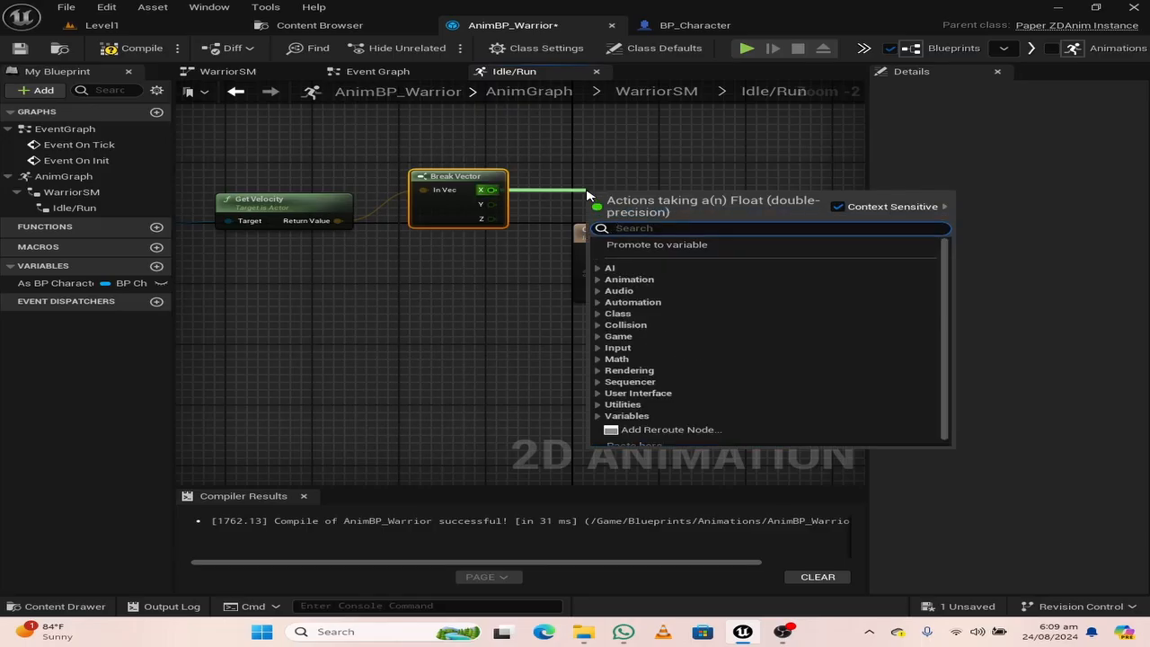
type("not")
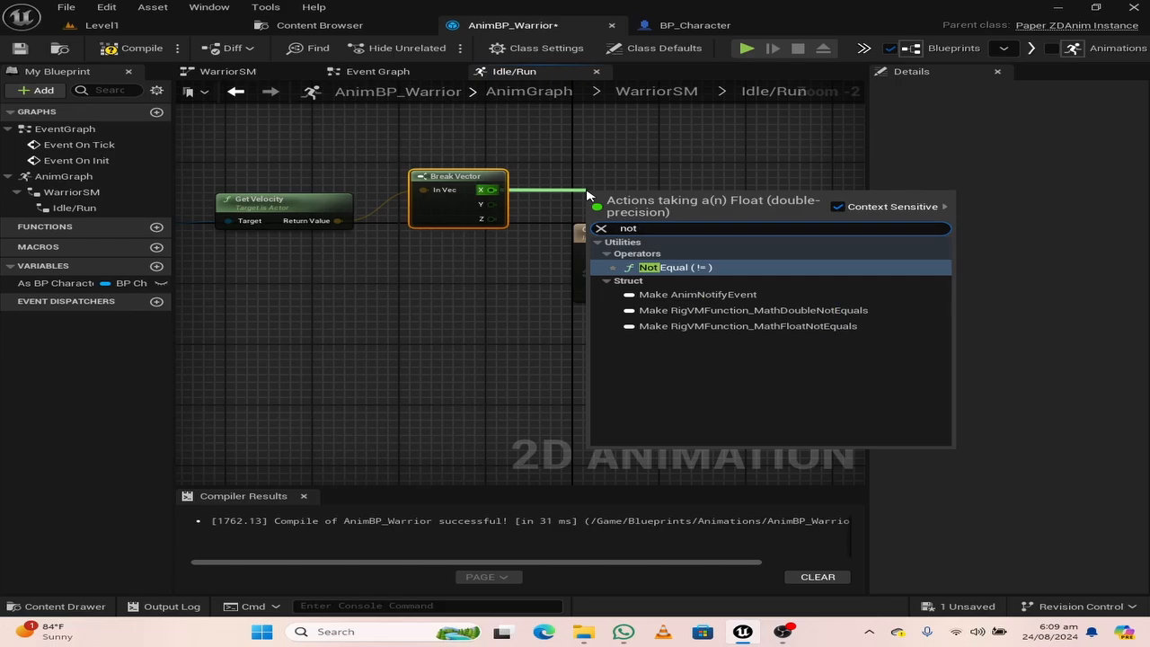
left_click(665, 266)
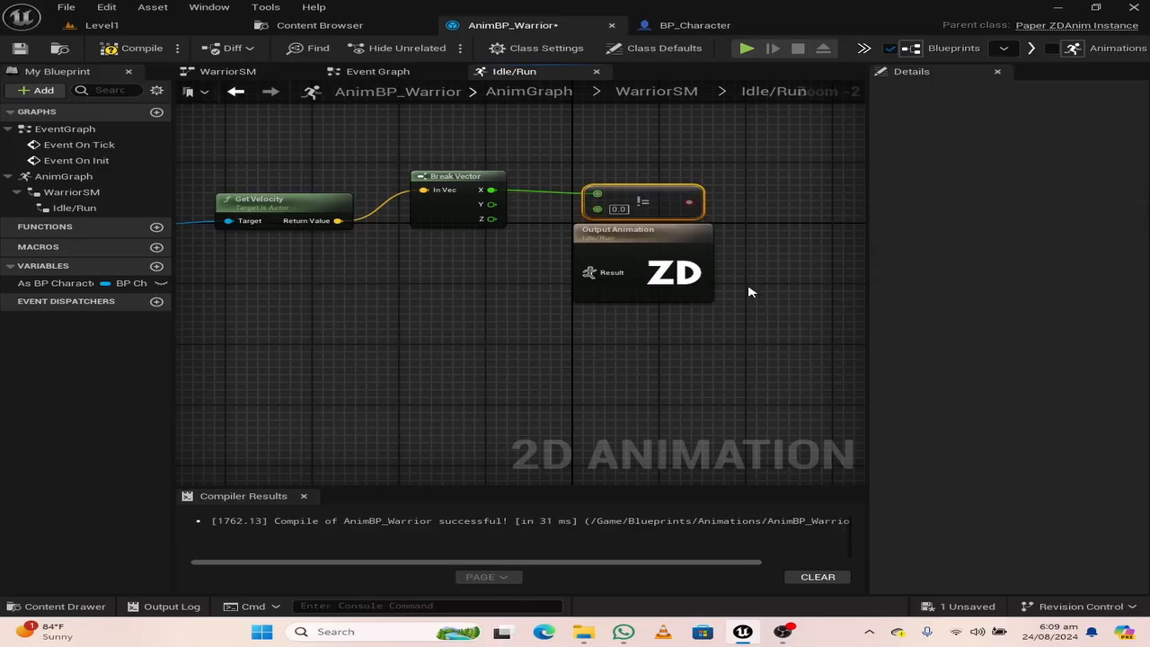
right_click_drag(710, 274, 554, 265)
left_click_drag(474, 241, 802, 212)
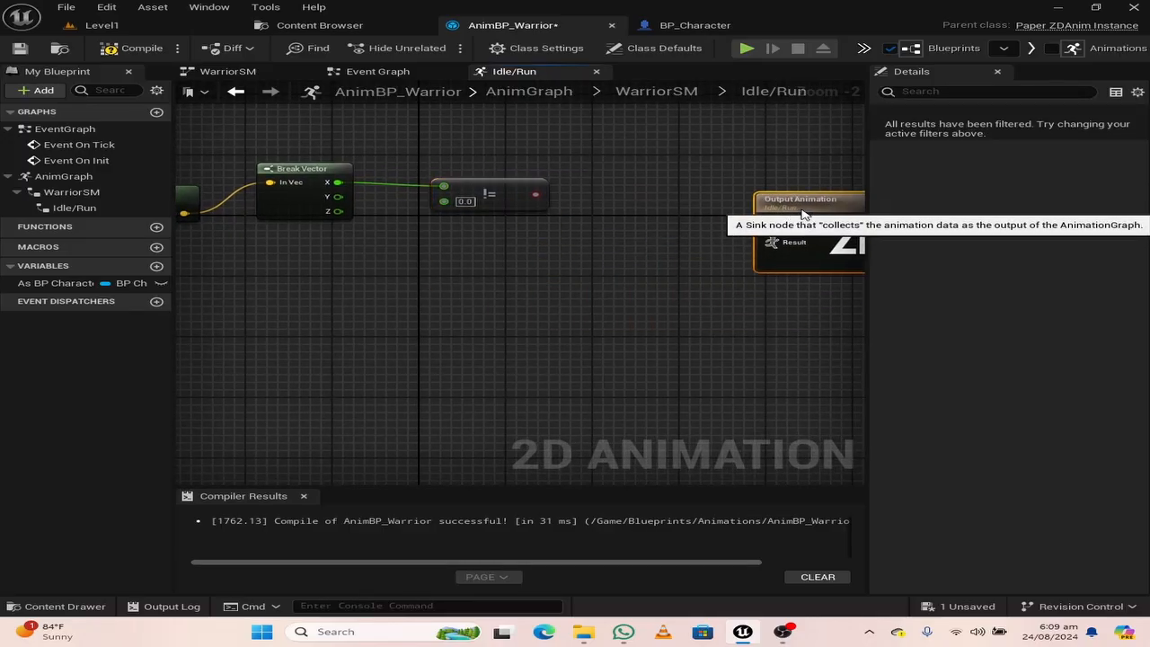
right_click_drag(619, 292, 531, 274)
left_click_drag(698, 193, 767, 188)
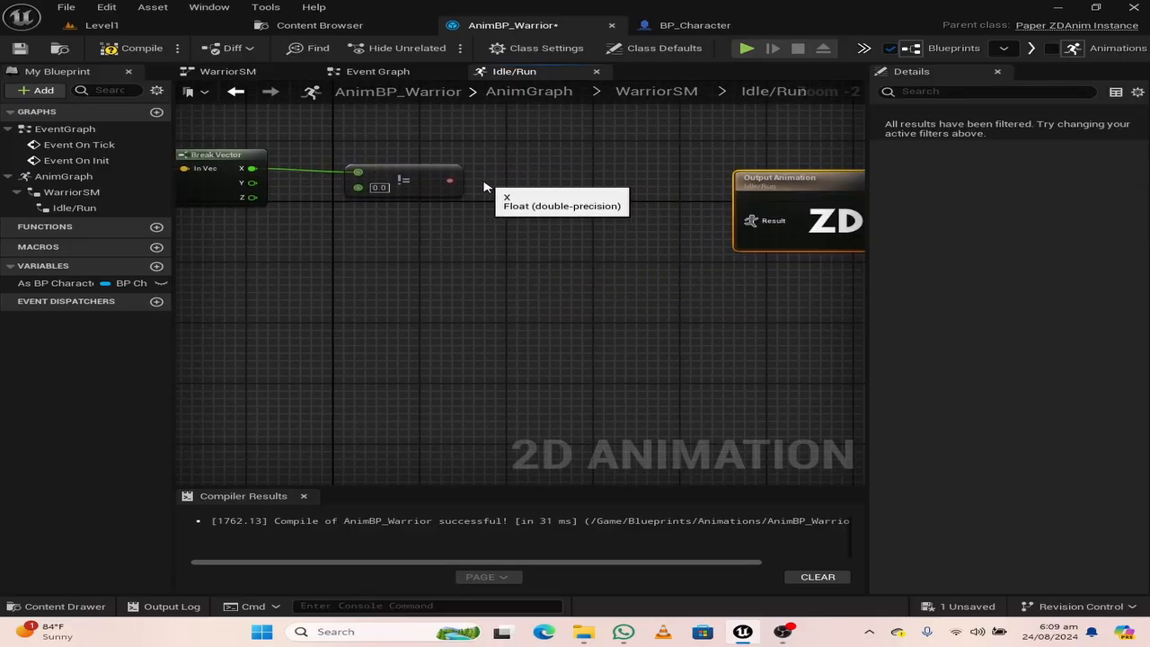
Add a Select Animation by Bool node driven by the Not Equal result and connect its animation output to the Output Animation result
left_click_drag(530, 184, 530, 184)
type("select")
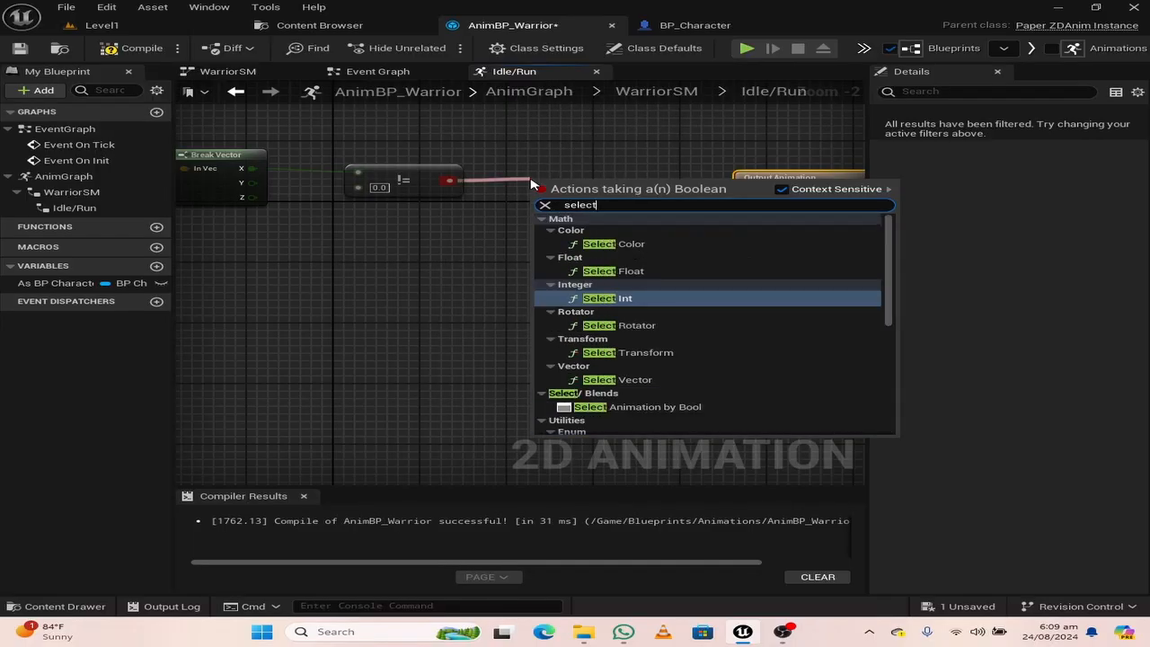
left_click(614, 413)
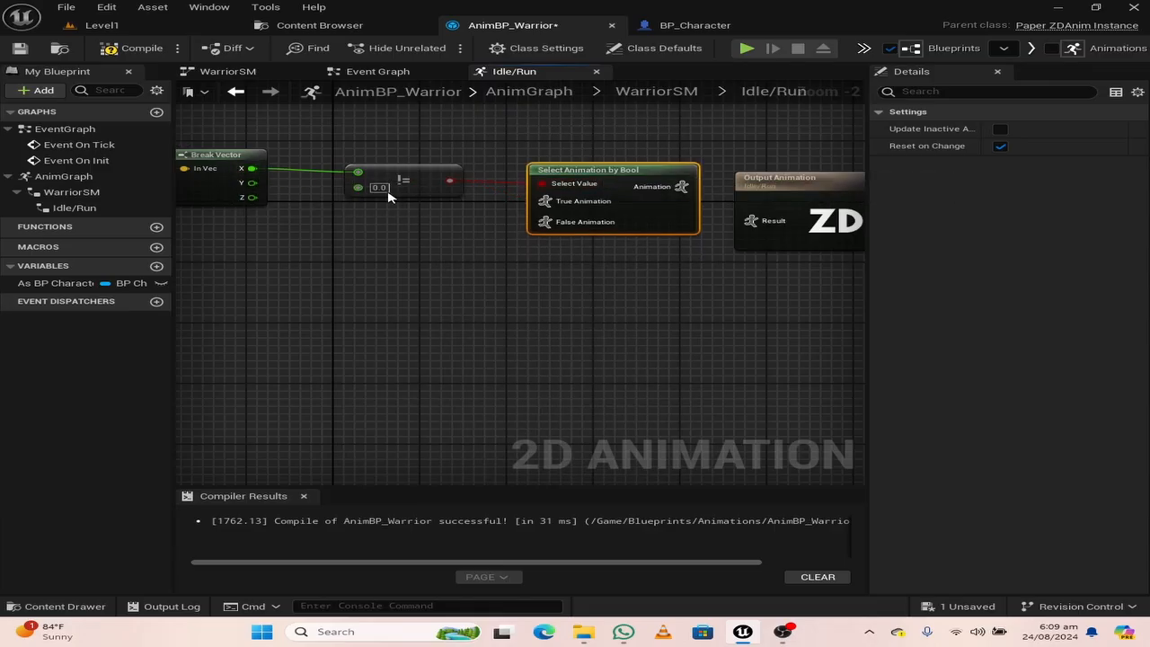
right_click_drag(526, 278, 387, 271)
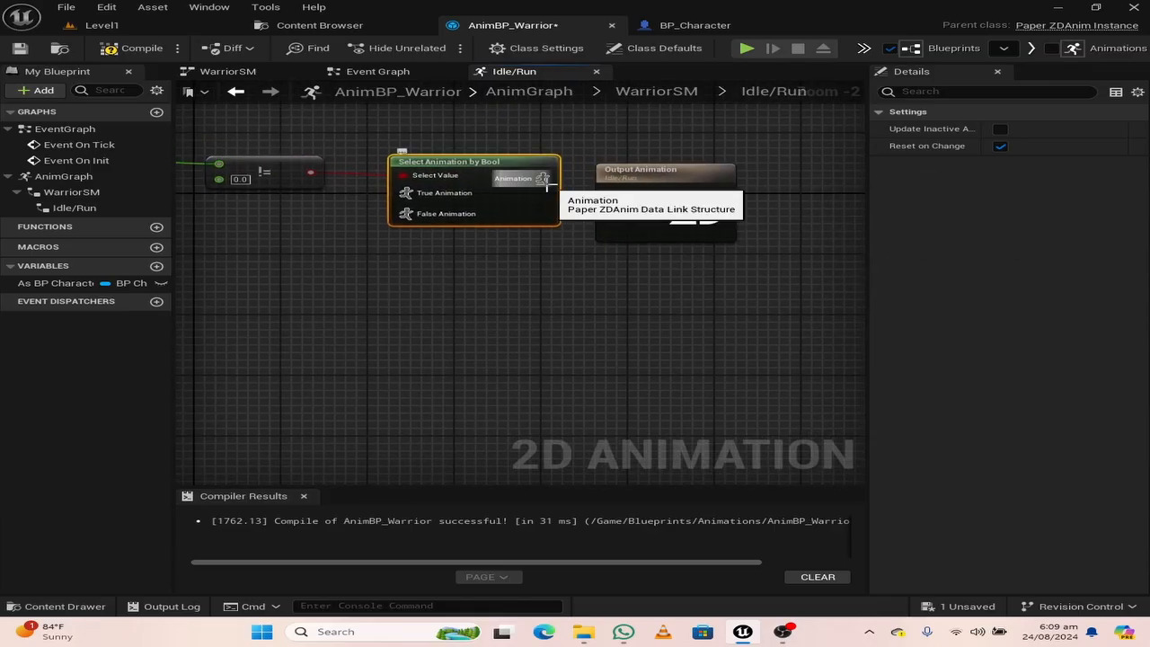
left_click_drag(541, 179, 559, 194)
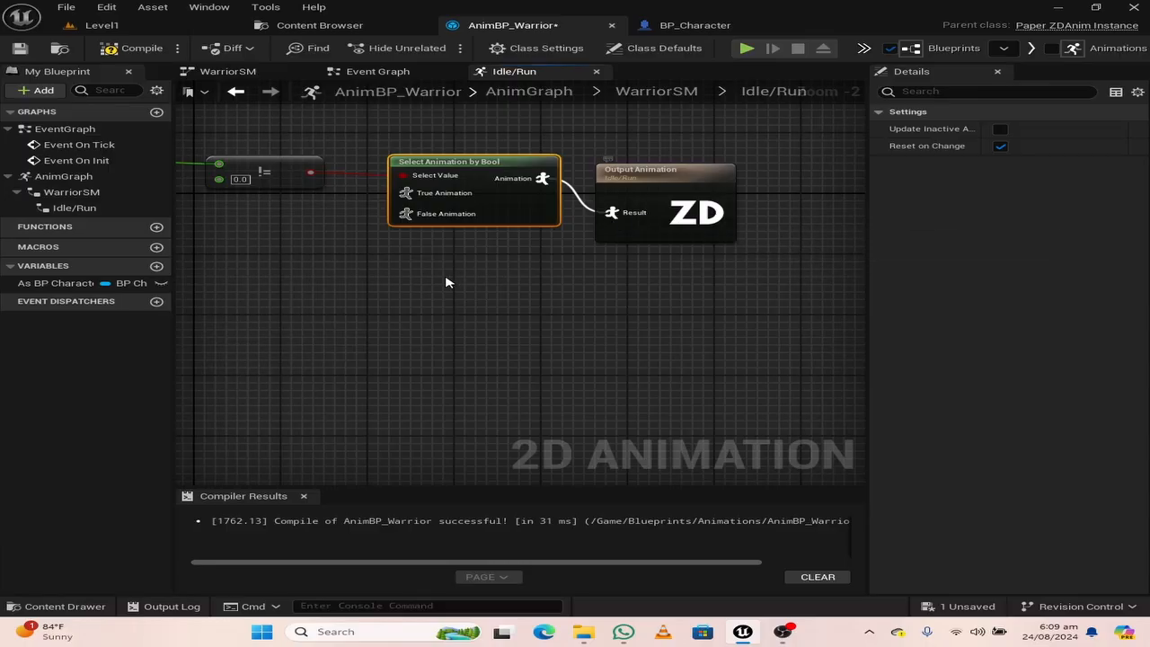
Feed the True Animation input with a Play Run node and place it below the Not Equal node
right_click_drag(446, 283, 599, 265)
left_click_drag(582, 172, 465, 203)
type("play run")
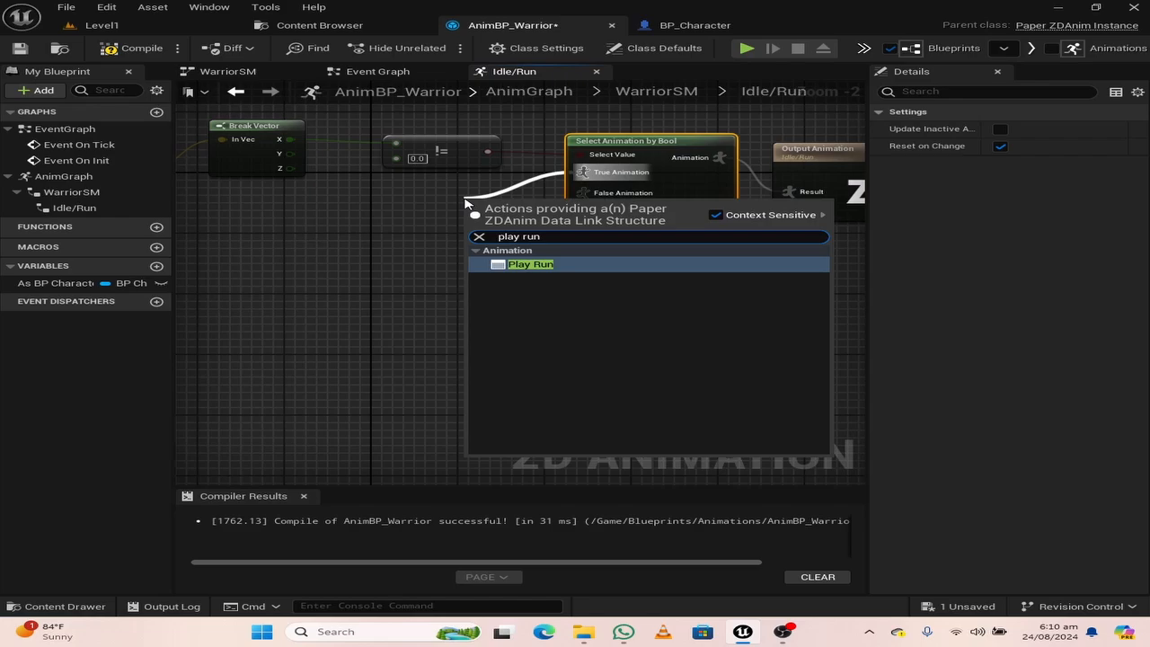
key("Return")
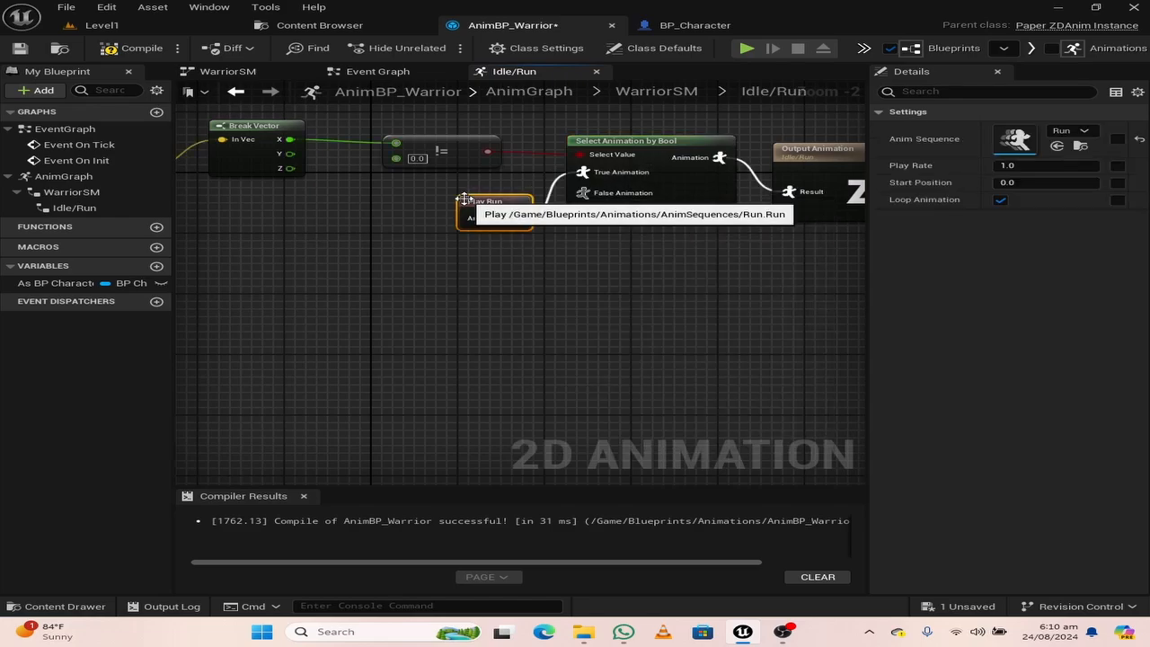
left_click_drag(464, 199, 389, 200)
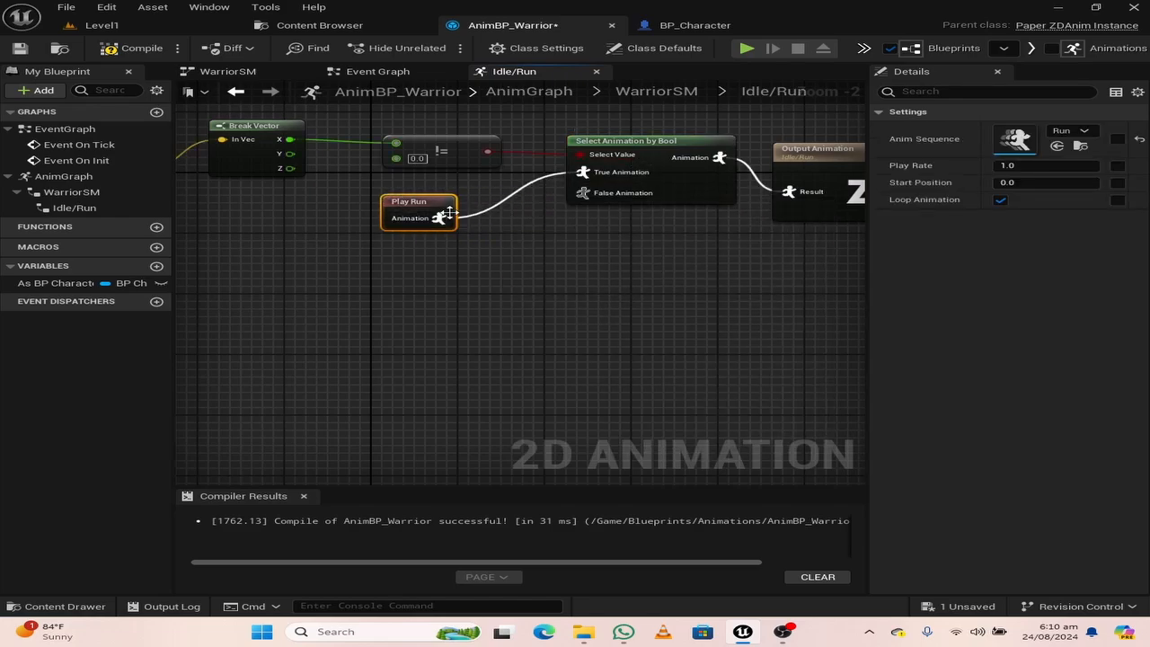
Feed the False Animation input of Select Animation by Bool with a Play Idle node
left_click_drag(581, 204, 542, 293)
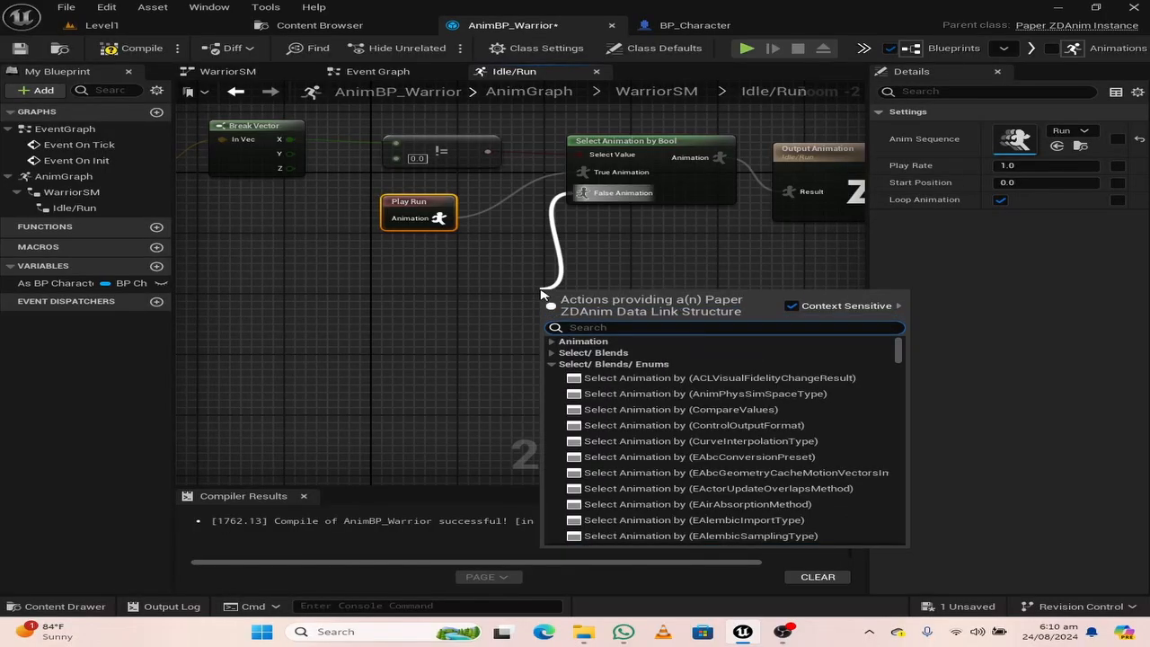
type("play")
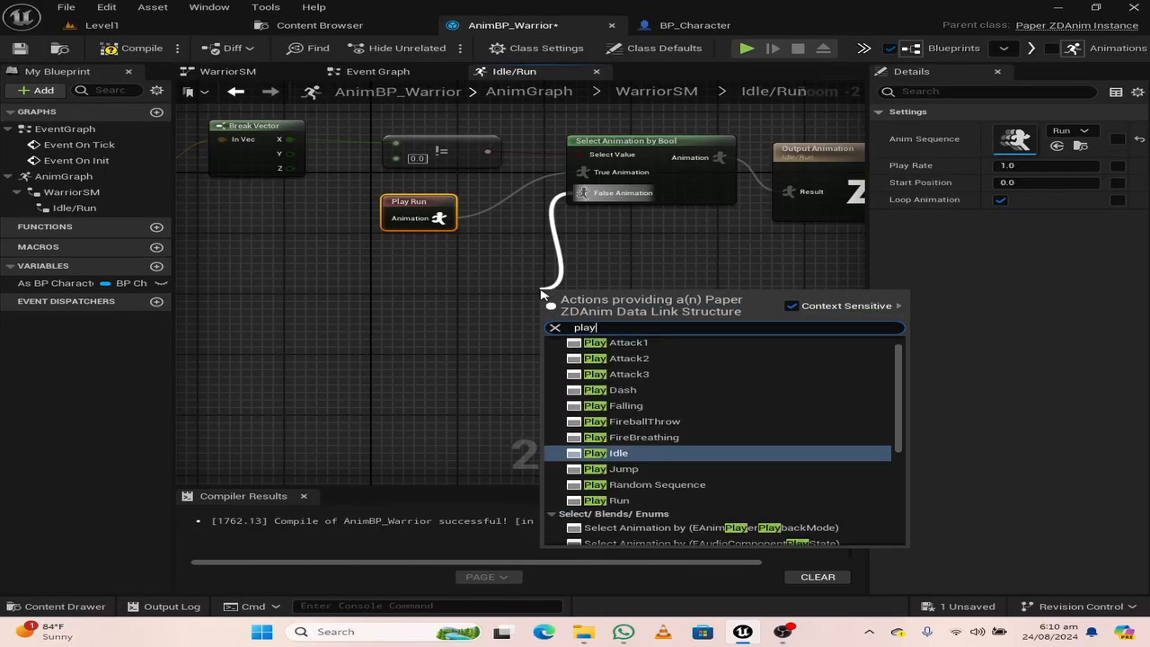
type("id")
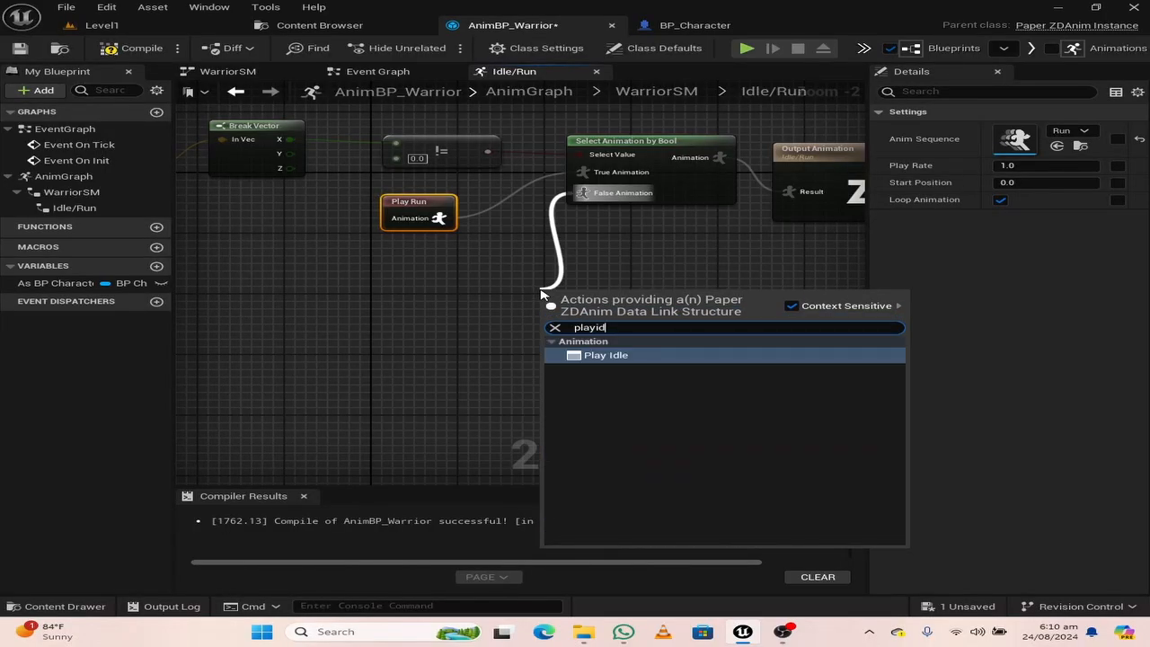
left_click(629, 363)
left_click_drag(570, 300, 492, 290)
Straighten the connections along the node row from the As BP Character getter to Output Animation, and compile the blueprint
scroll(665, 361, "down", 3)
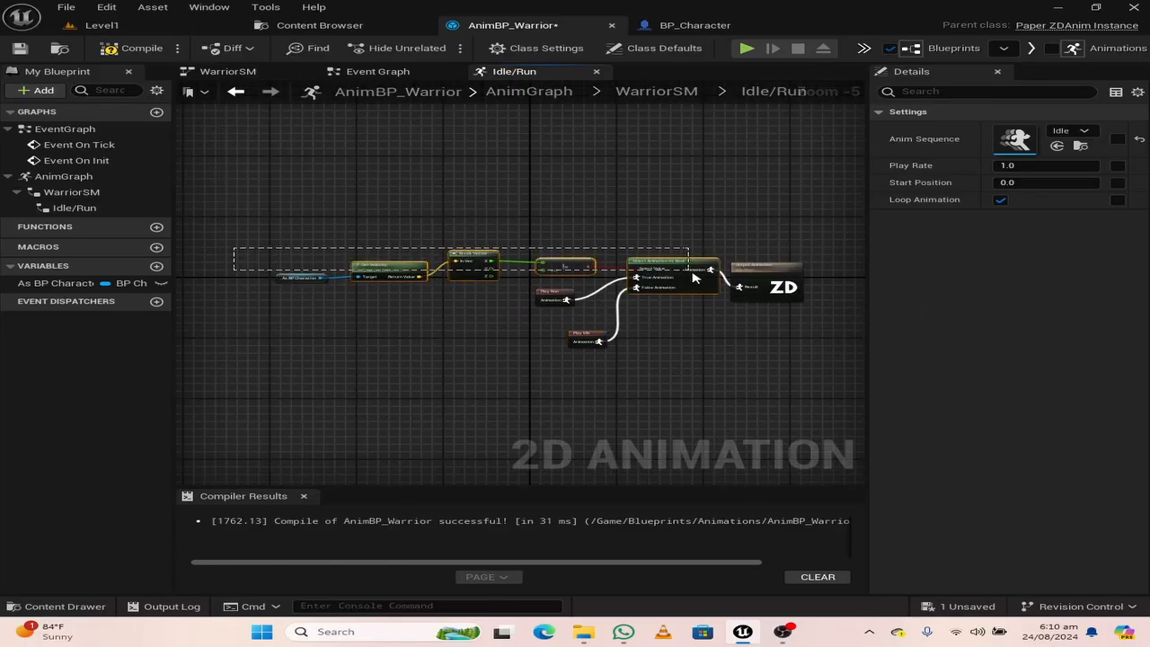
left_click_drag(694, 279, 760, 275)
key("q")
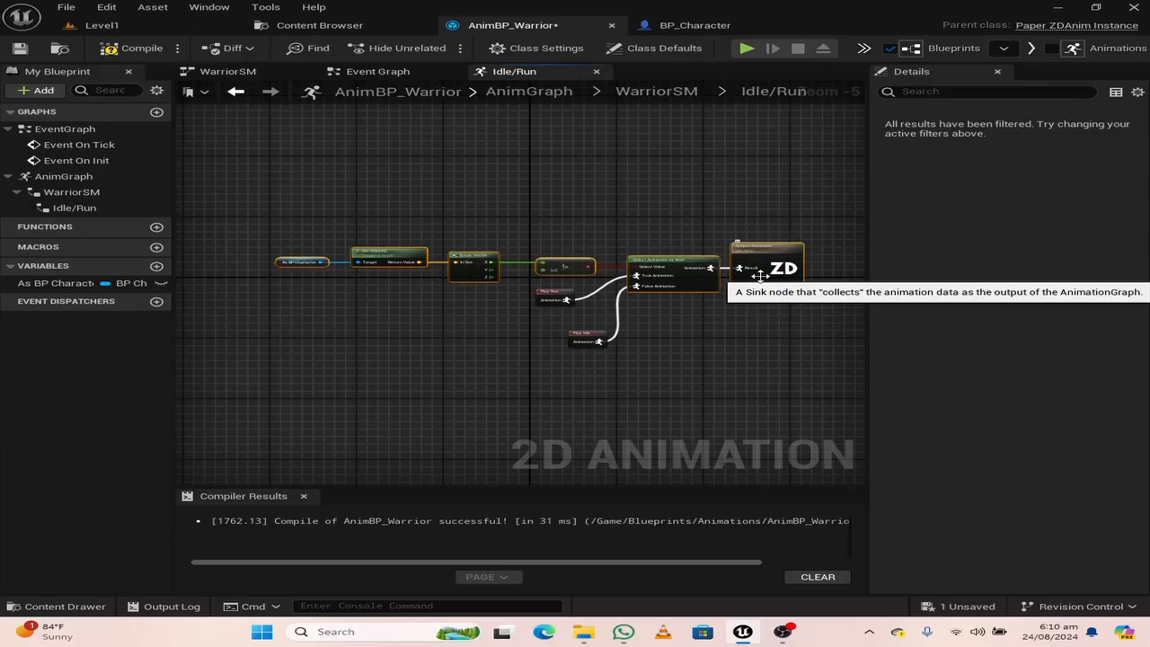
left_click(772, 340)
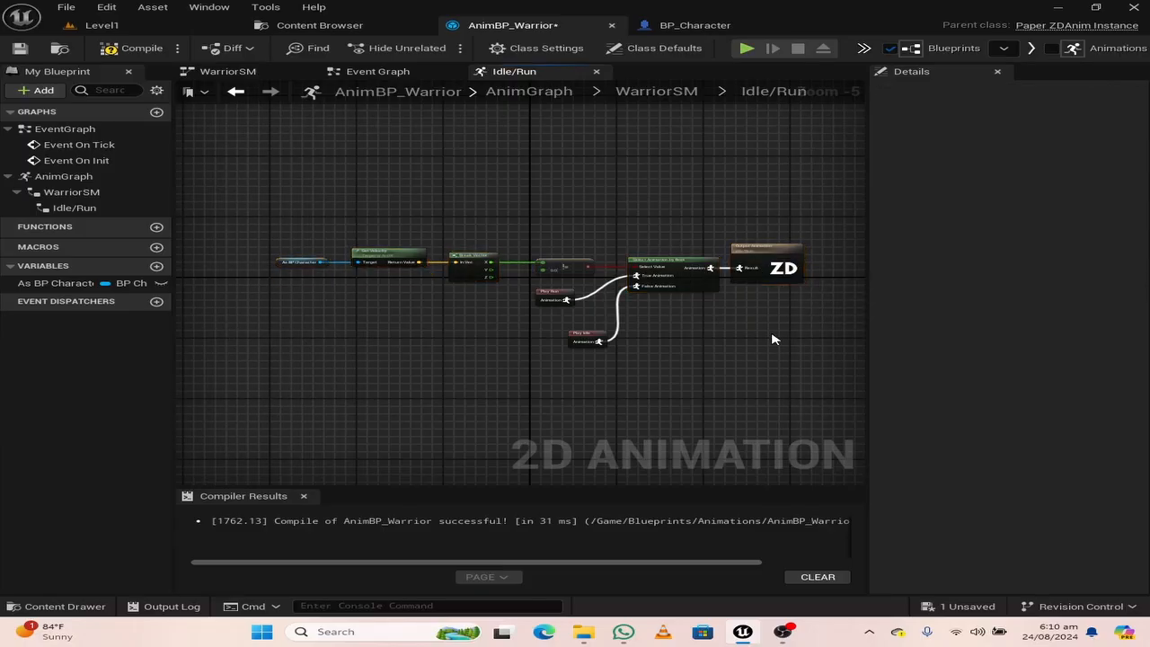
left_click(113, 52)
Play-test Level1, running the warrior in both directions and stopping in between to check the idle and run animations, and end the session
left_click(99, 25)
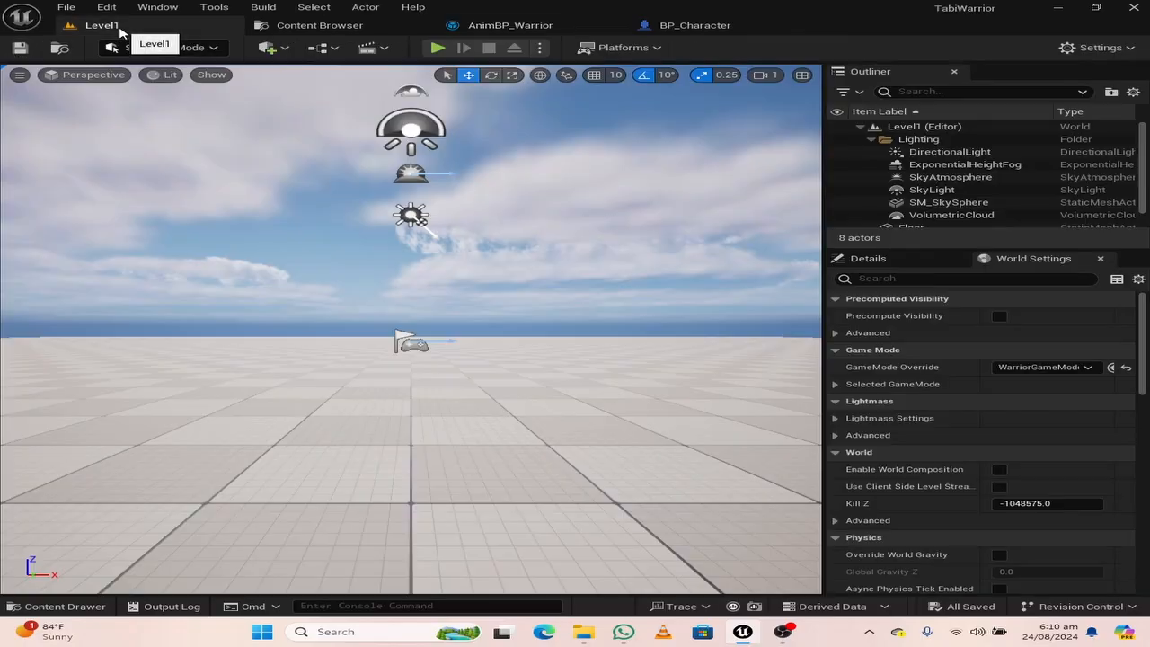
left_click(439, 49)
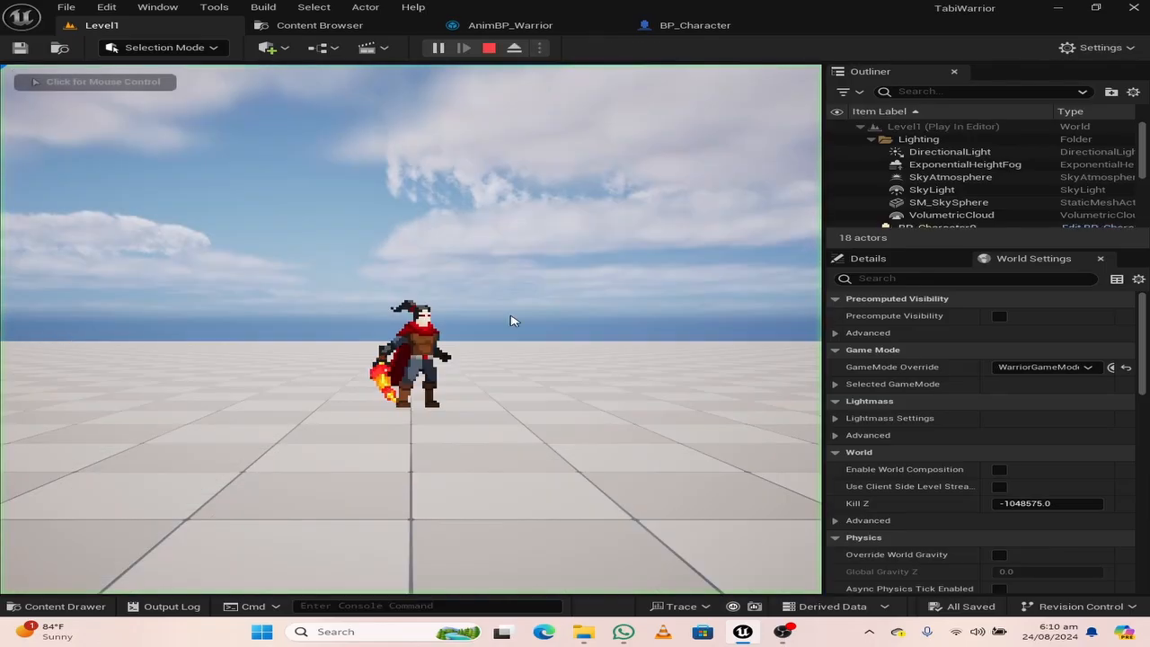
key("d")
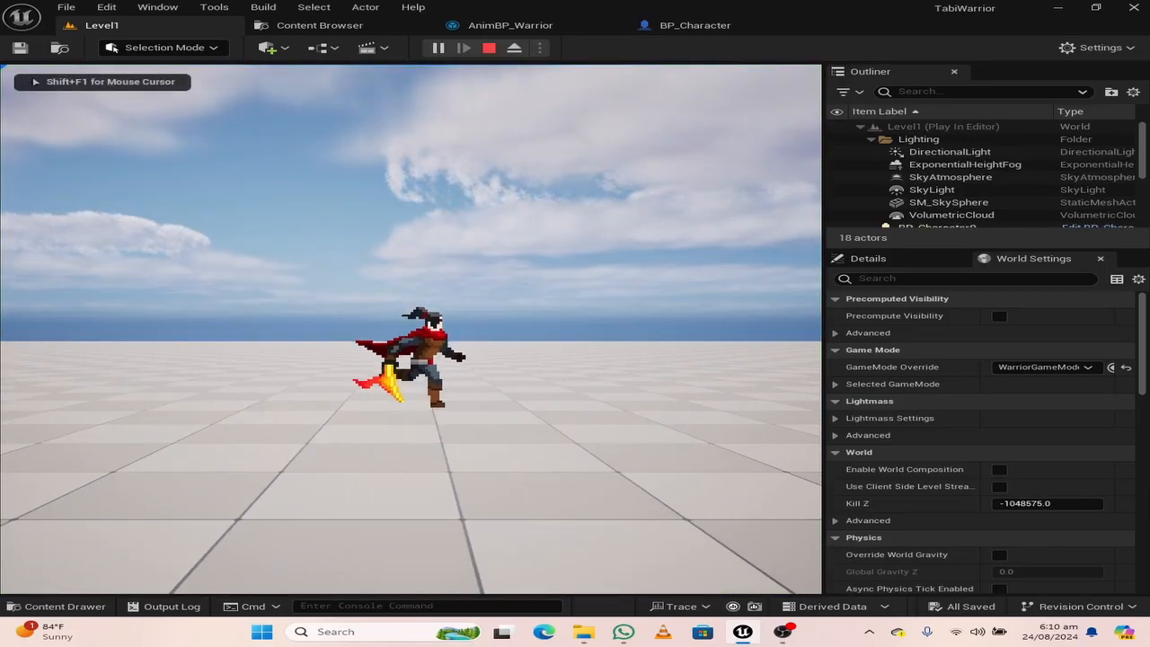
key("a")
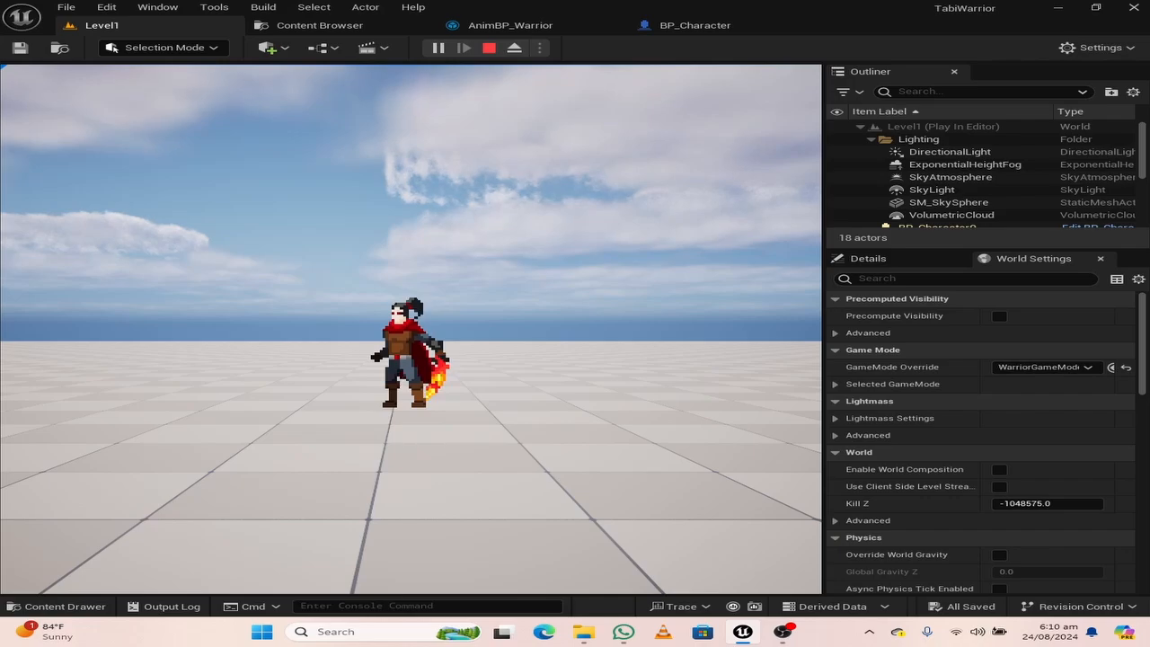
key("d")
key("a")
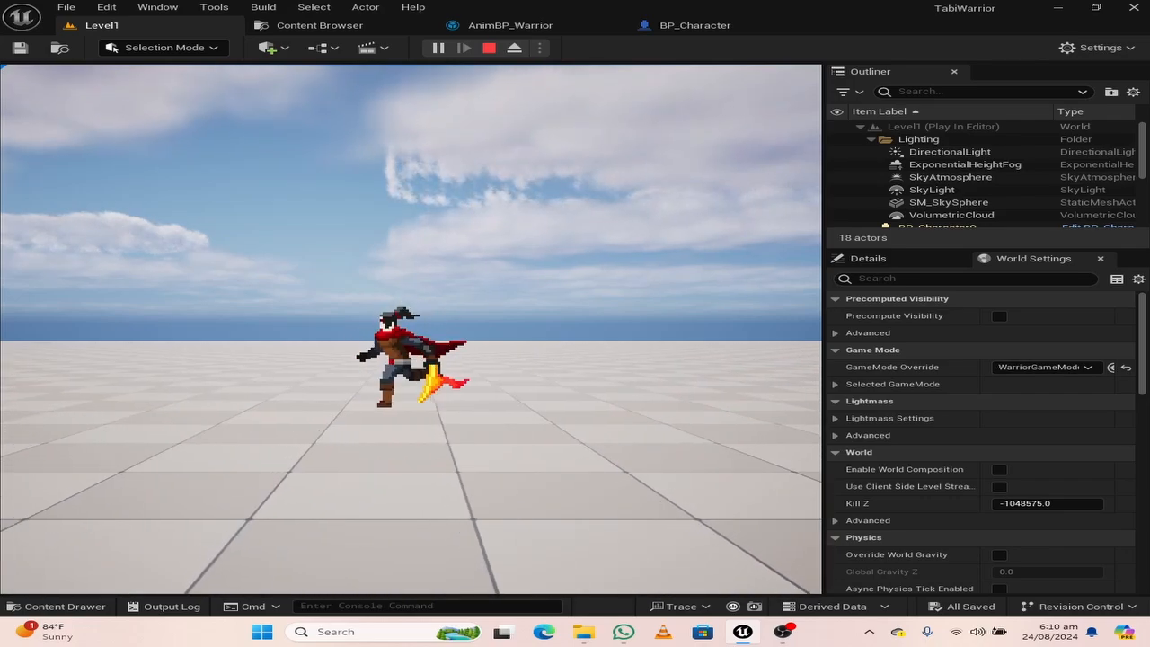
key("d")
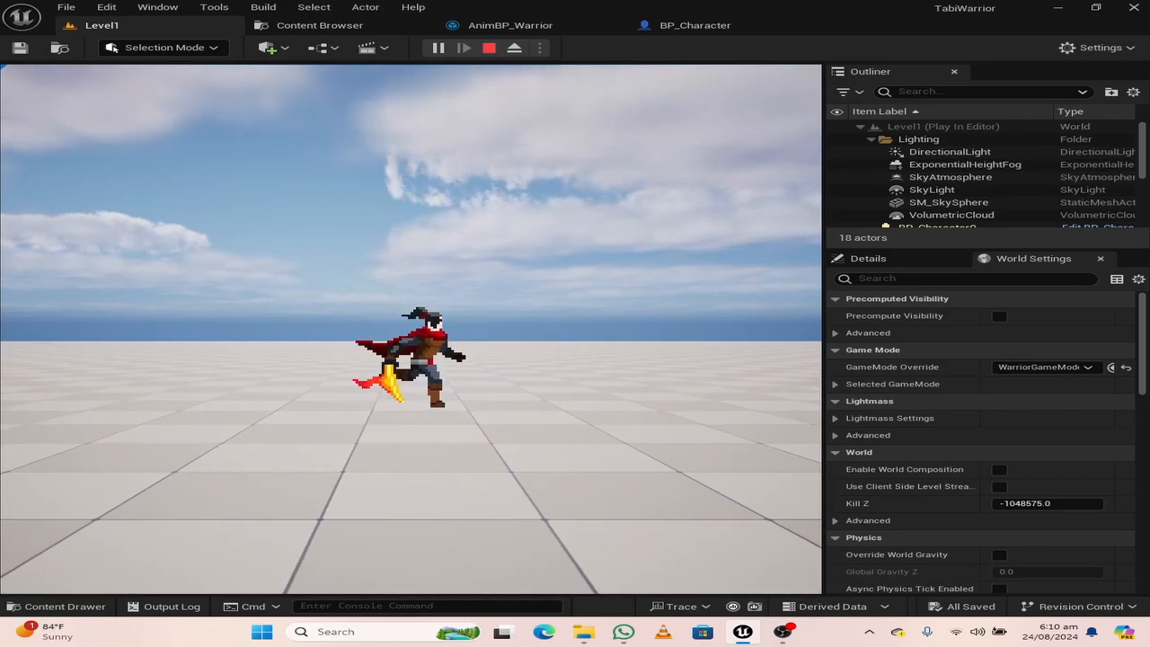
key("a")
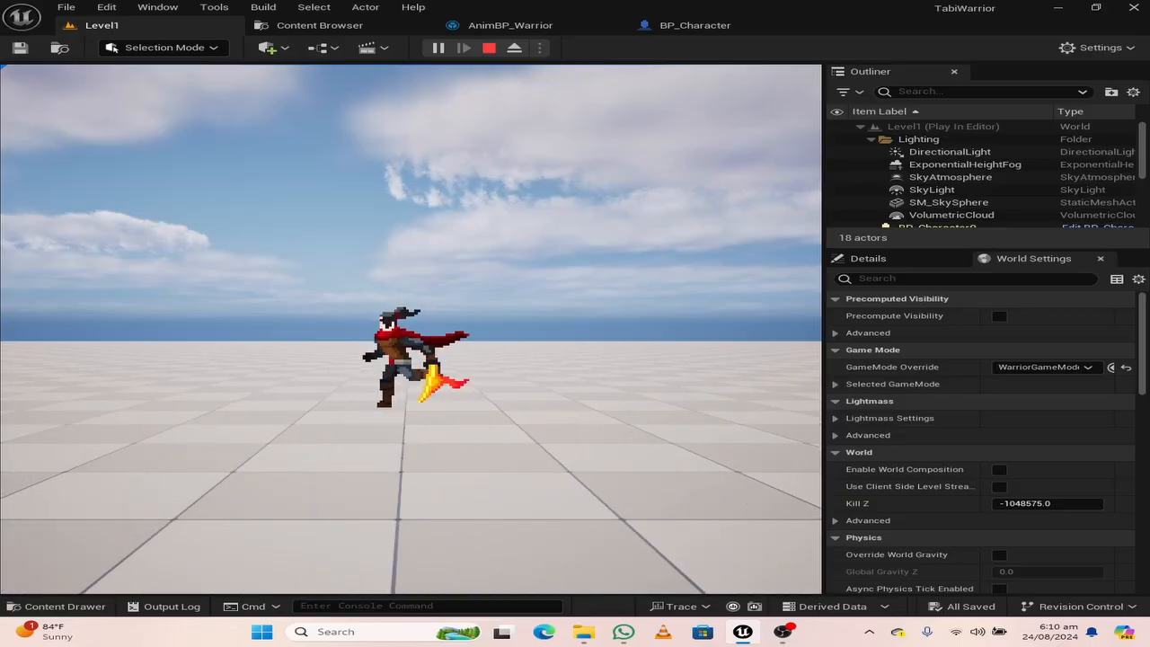
key("d")
key("space")
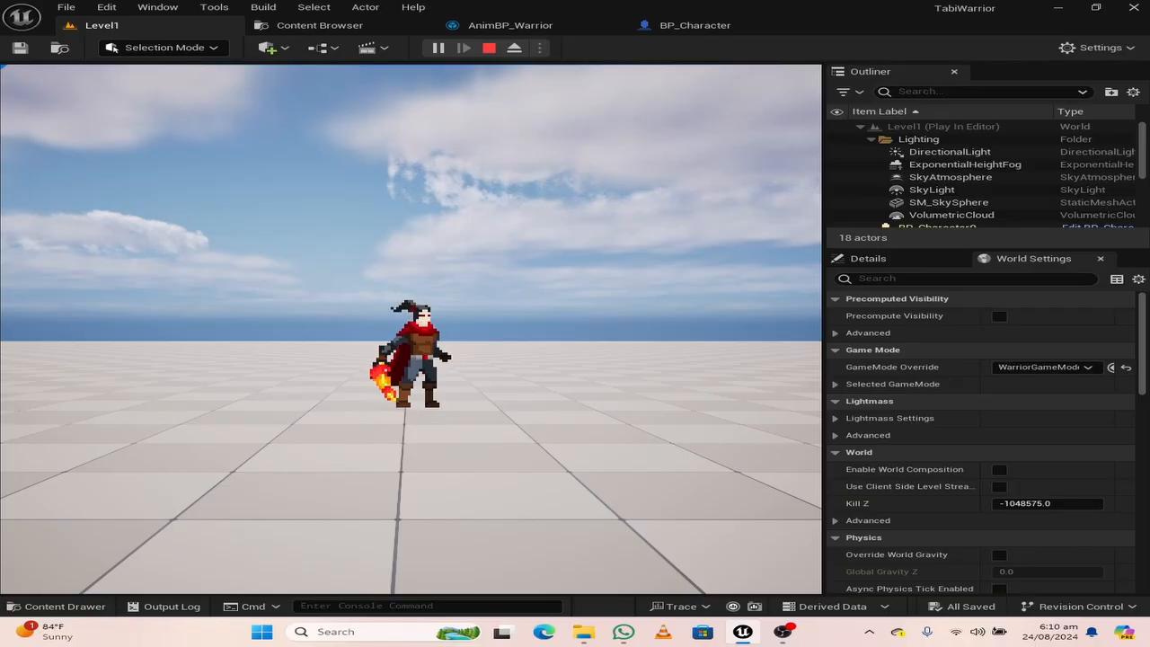
key("Escape")
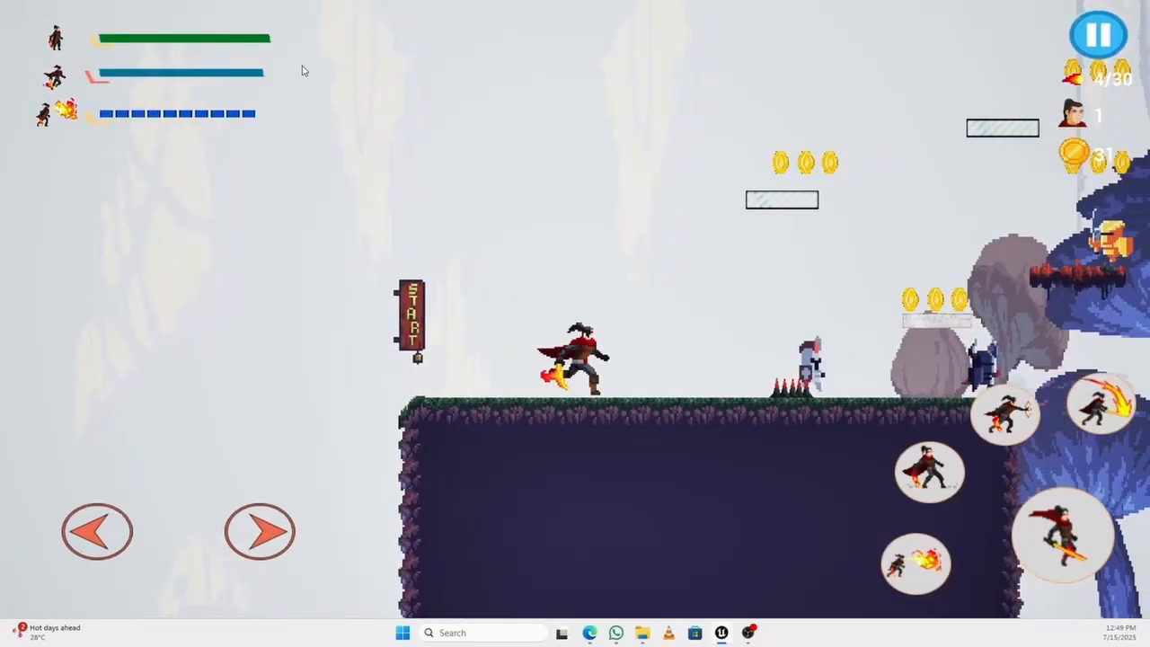
key("d")
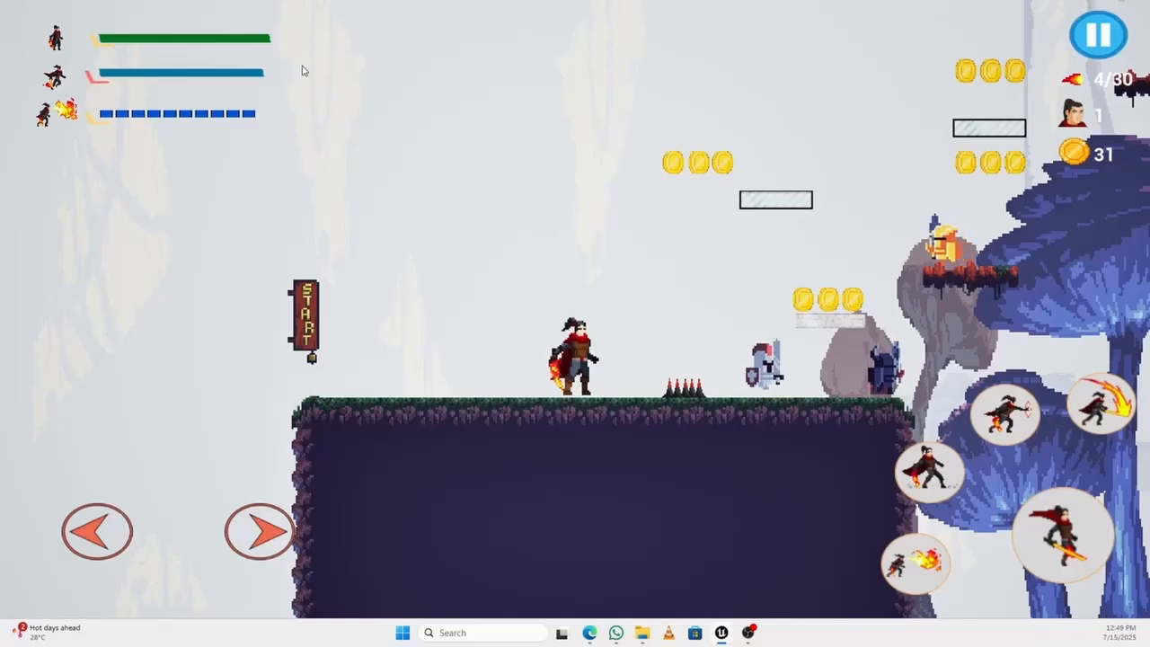
key("e")
key("d")
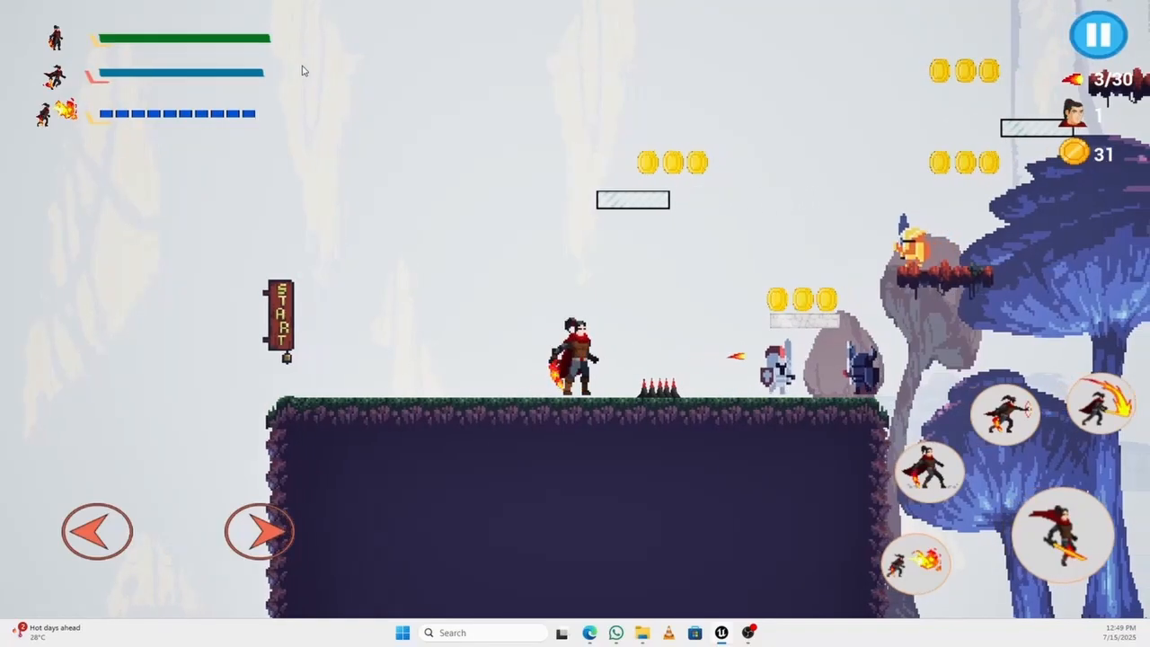
key("d")
key("space")
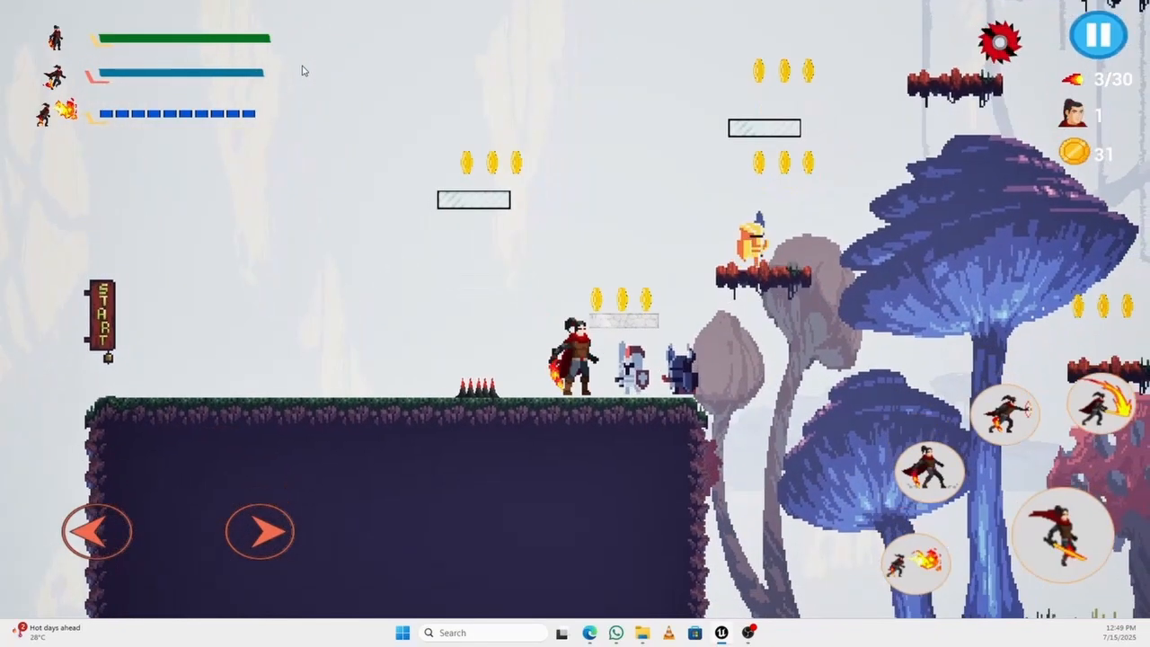
key("f")
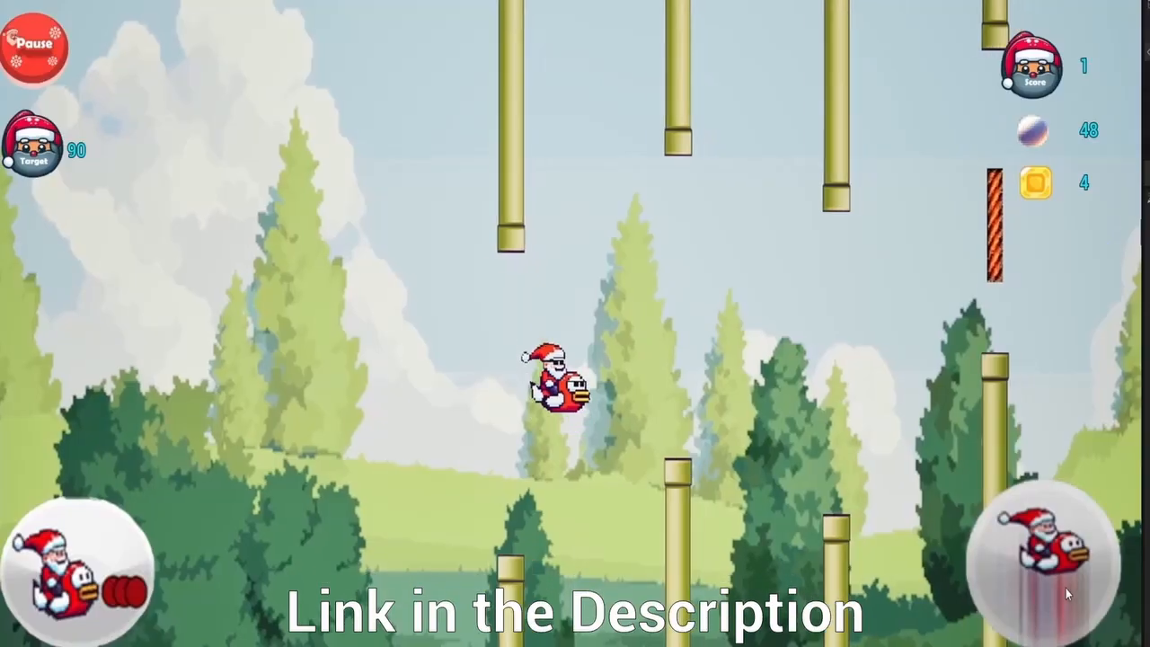
left_click(1064, 589)
left_click(1063, 591)
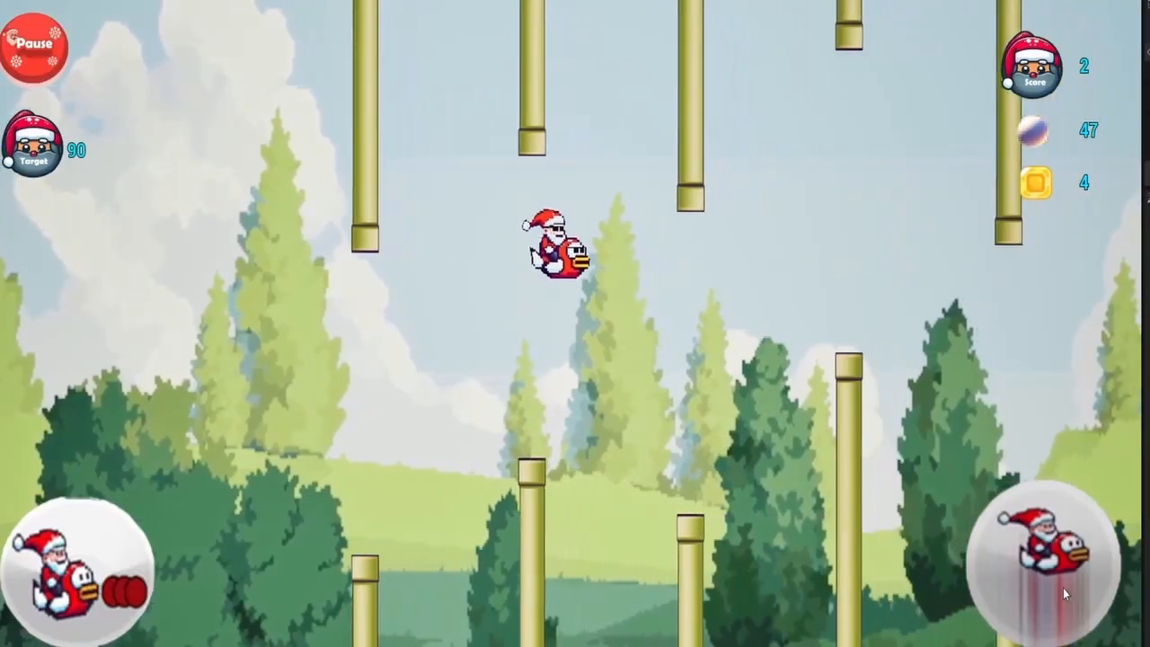
left_click(1063, 587)
left_click(1062, 587)
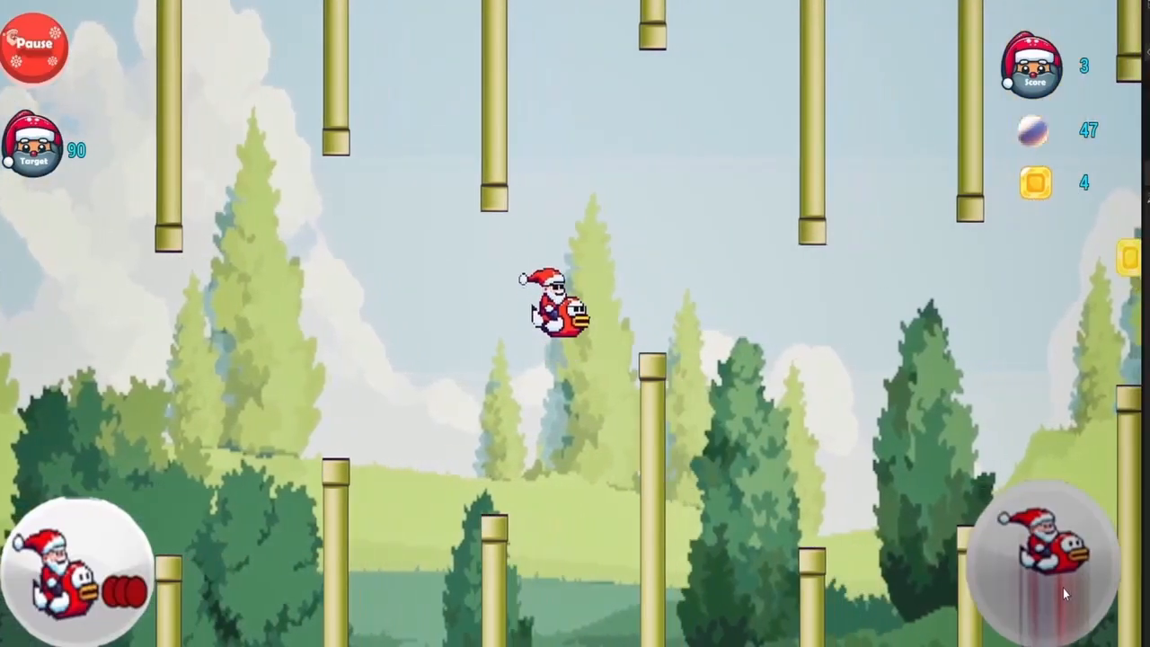
left_click(1063, 587)
left_click(1062, 587)
left_click(1062, 587)
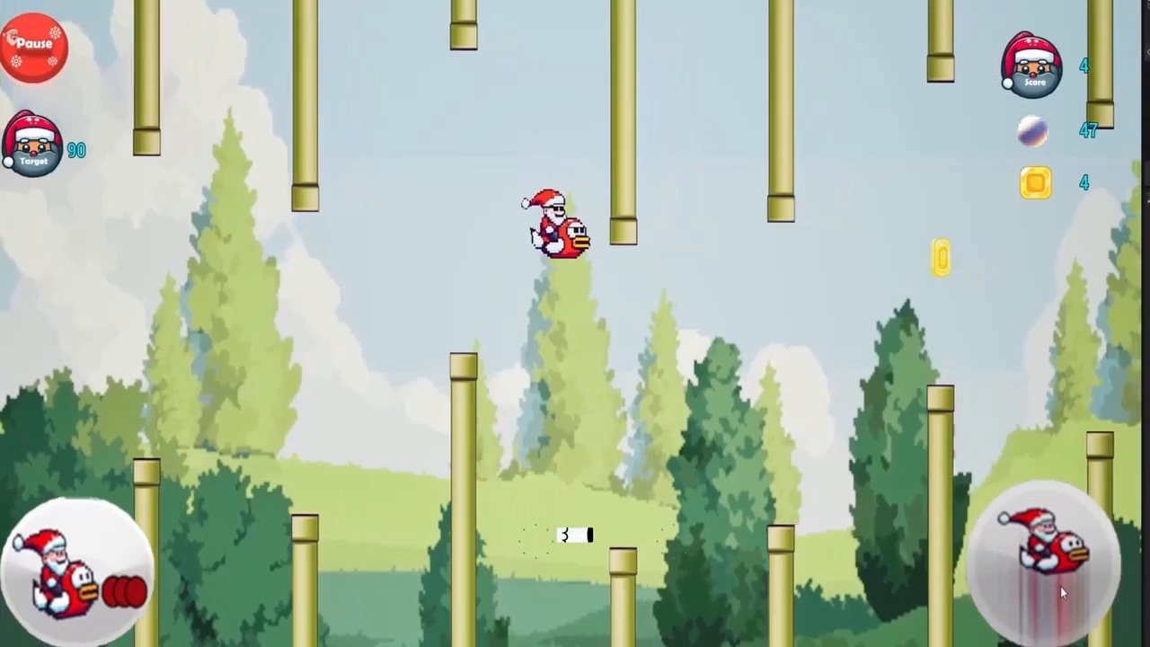
left_click(1058, 586)
left_click(1057, 586)
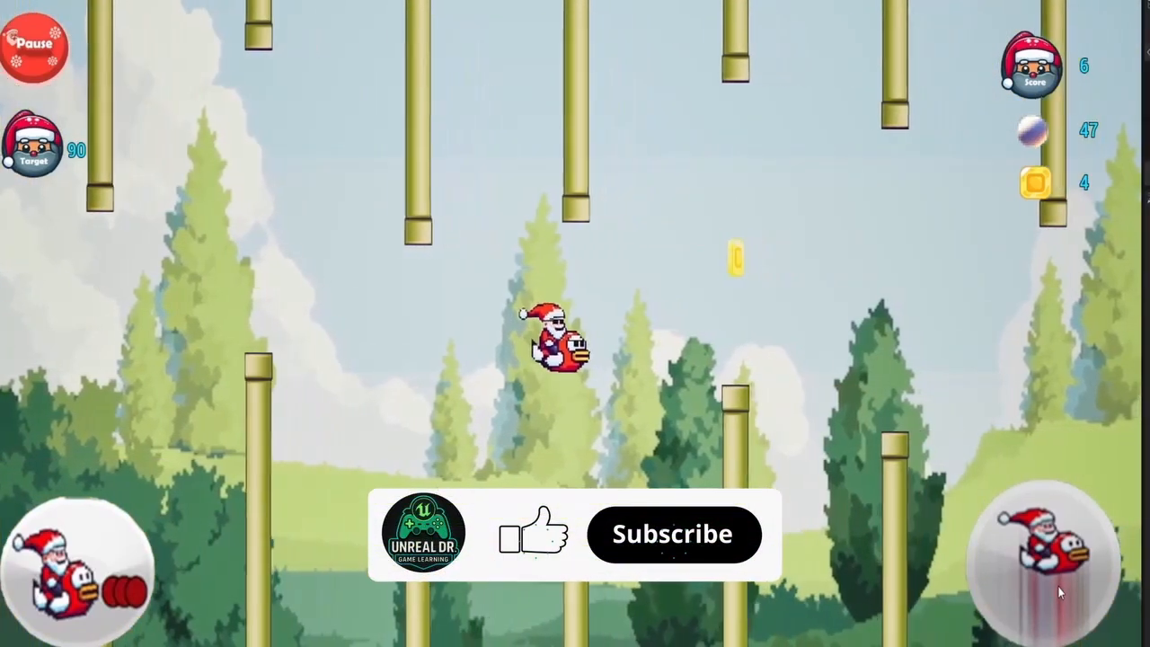
left_click(1057, 586)
left_click(1057, 585)
left_click(1057, 586)
left_click(1057, 586)
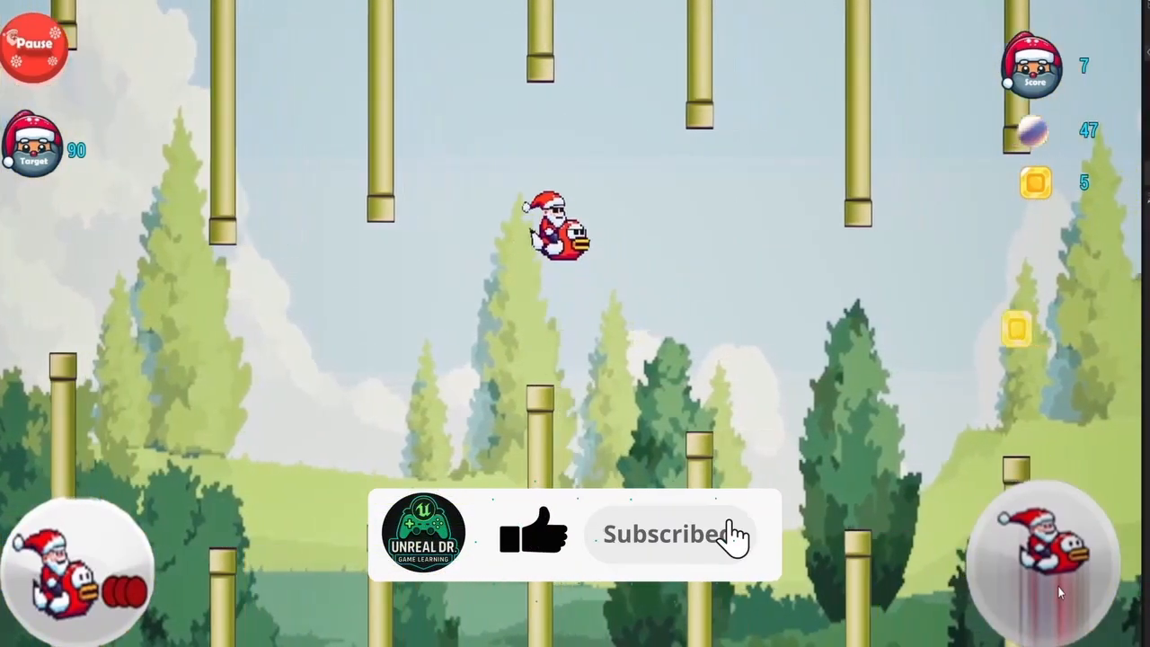
left_click(1058, 586)
left_click(1057, 586)
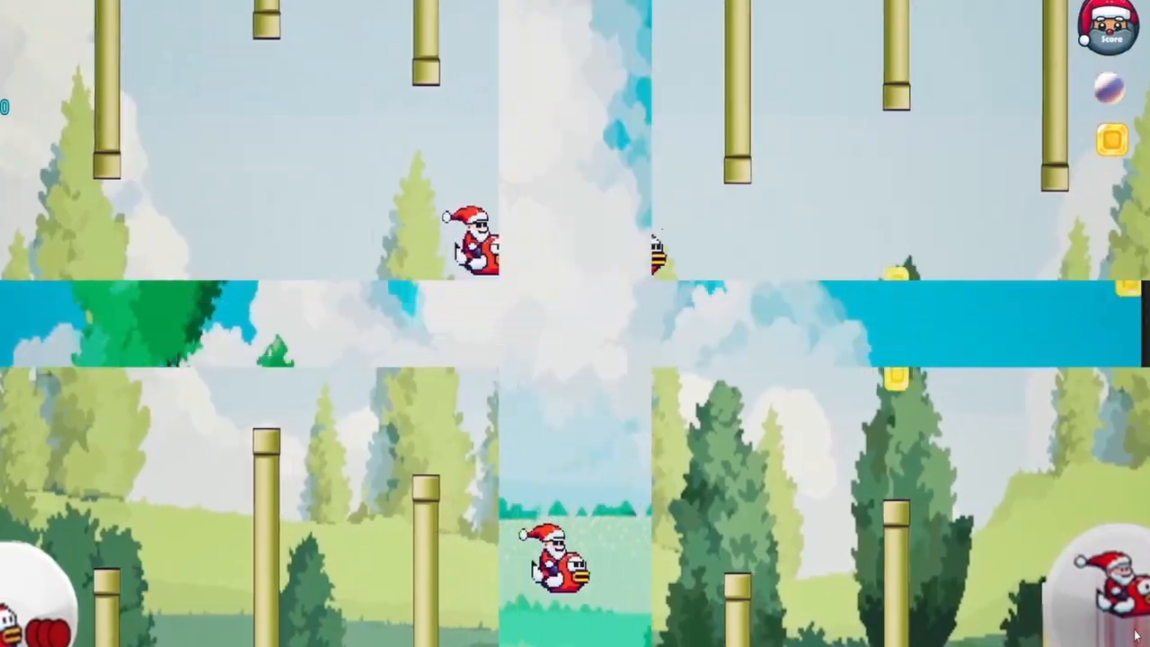